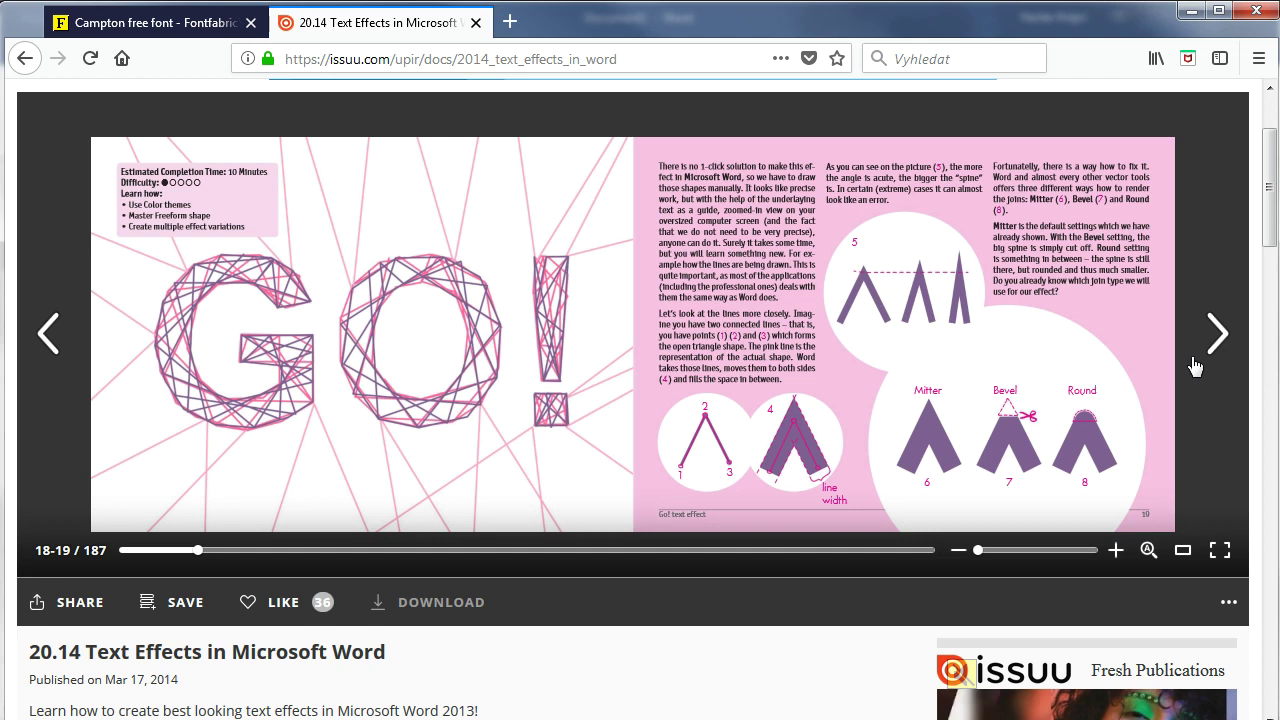
Page the Issuu tutorial forward to pages 24–25, then back to the 20–21 spread.
click(1216, 335)
click(1217, 336)
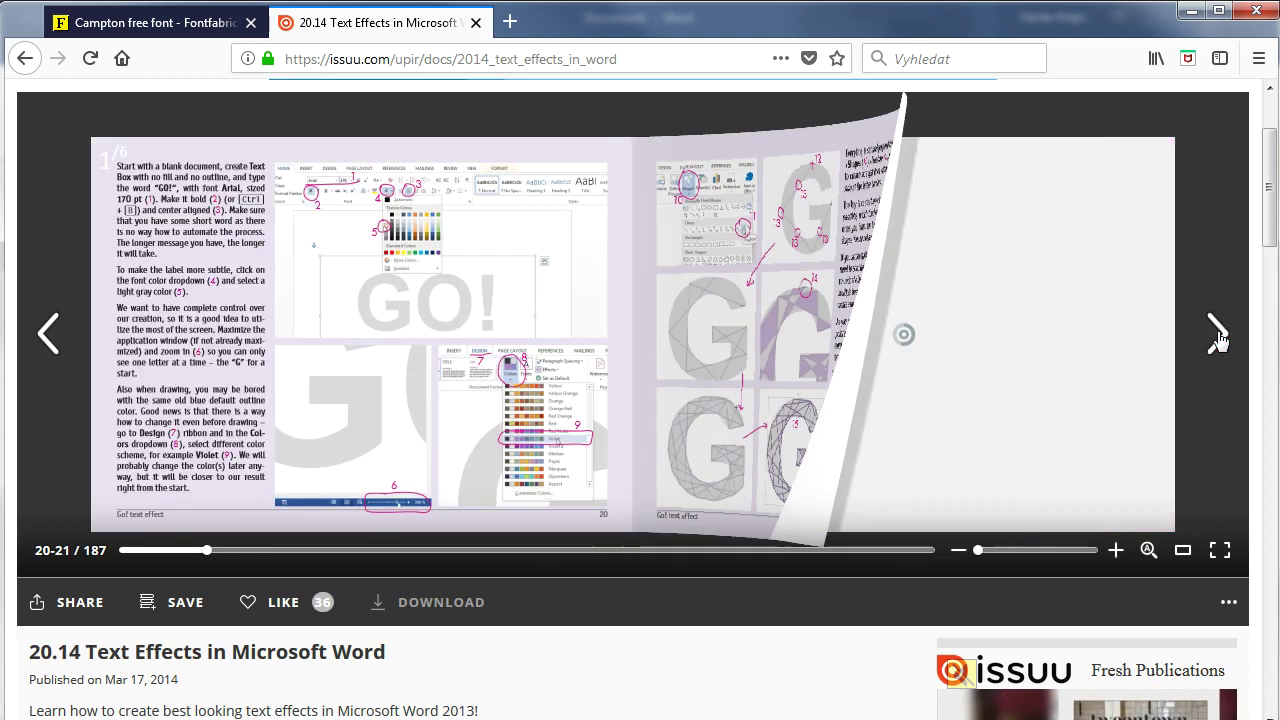
click(1217, 337)
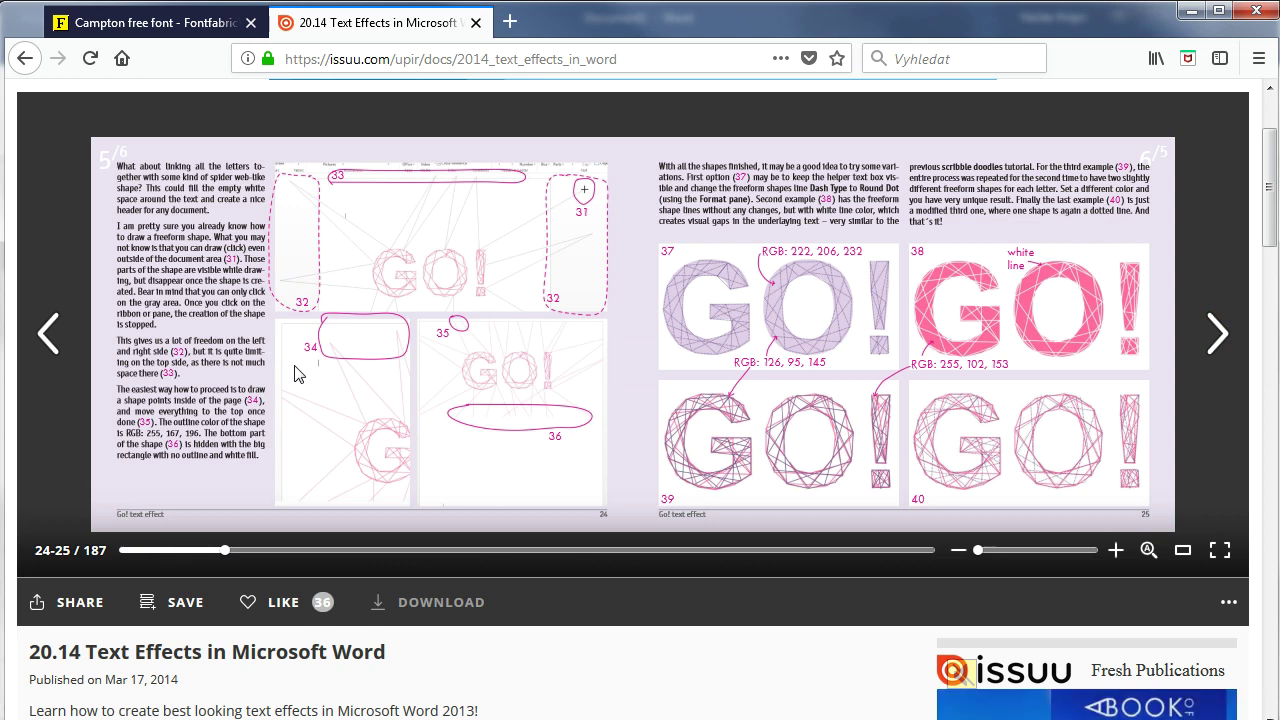
click(56, 336)
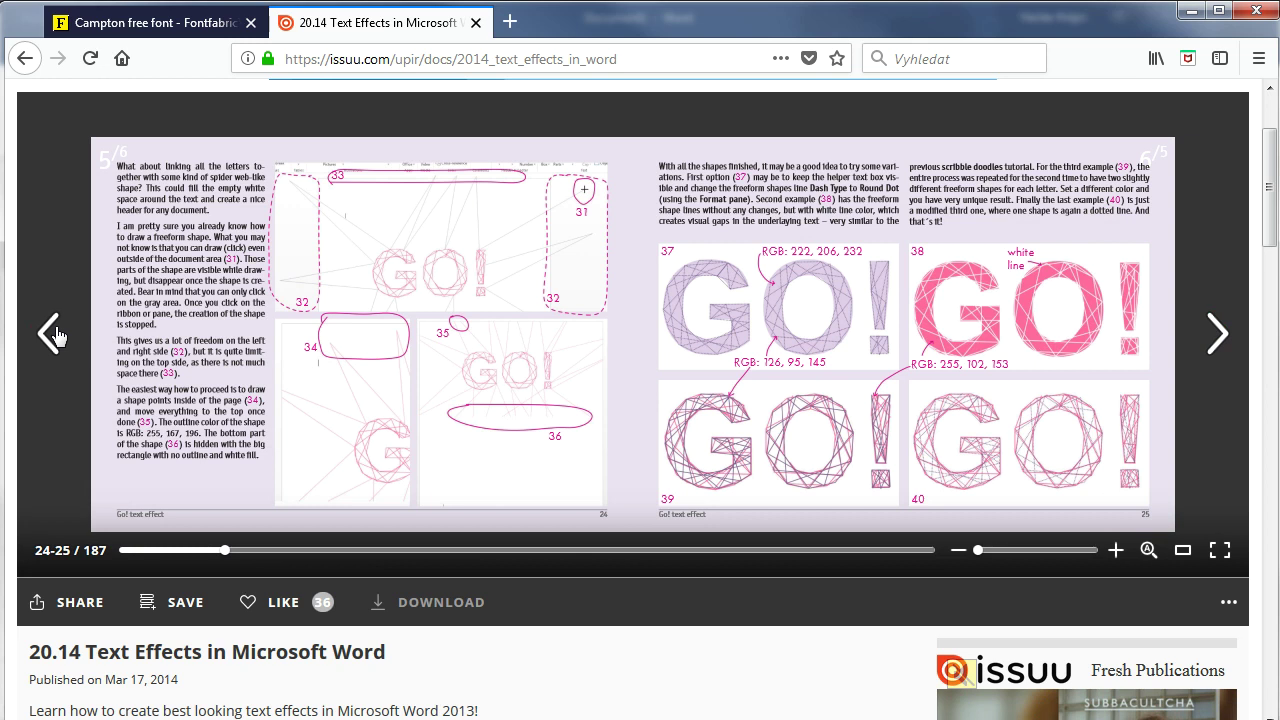
click(56, 336)
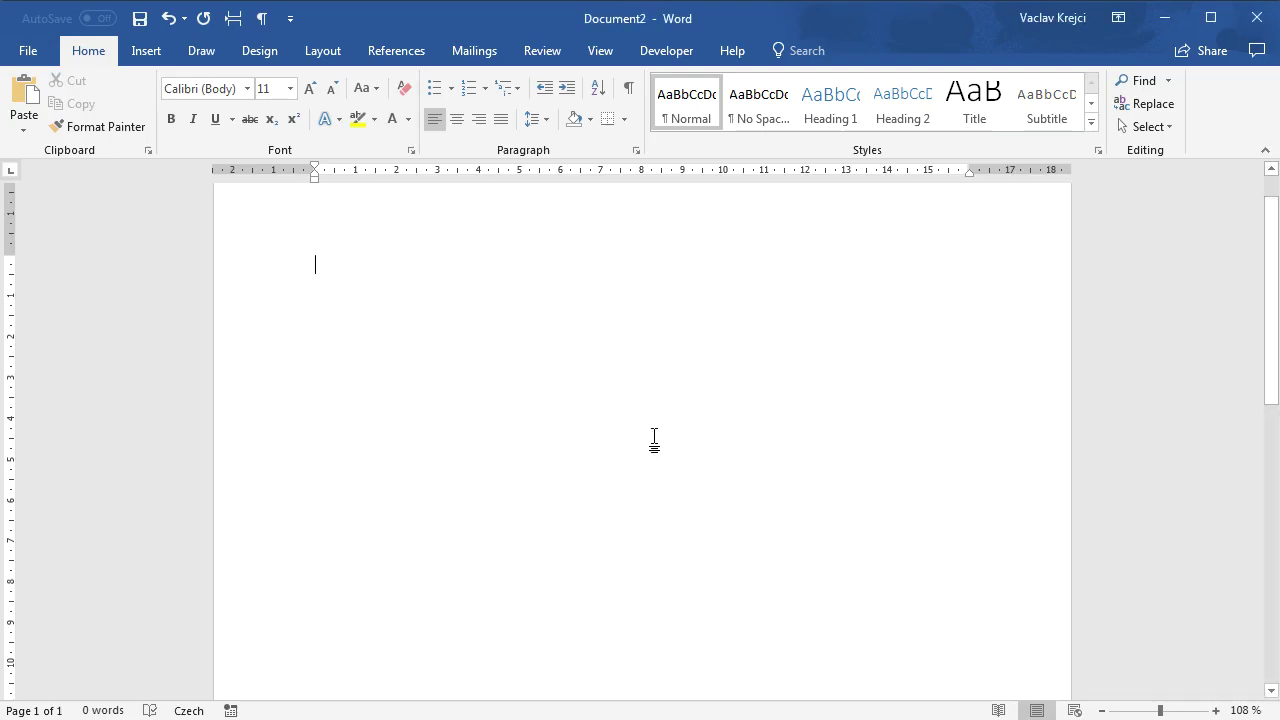
Switch the page orientation to Landscape.
click(256, 52)
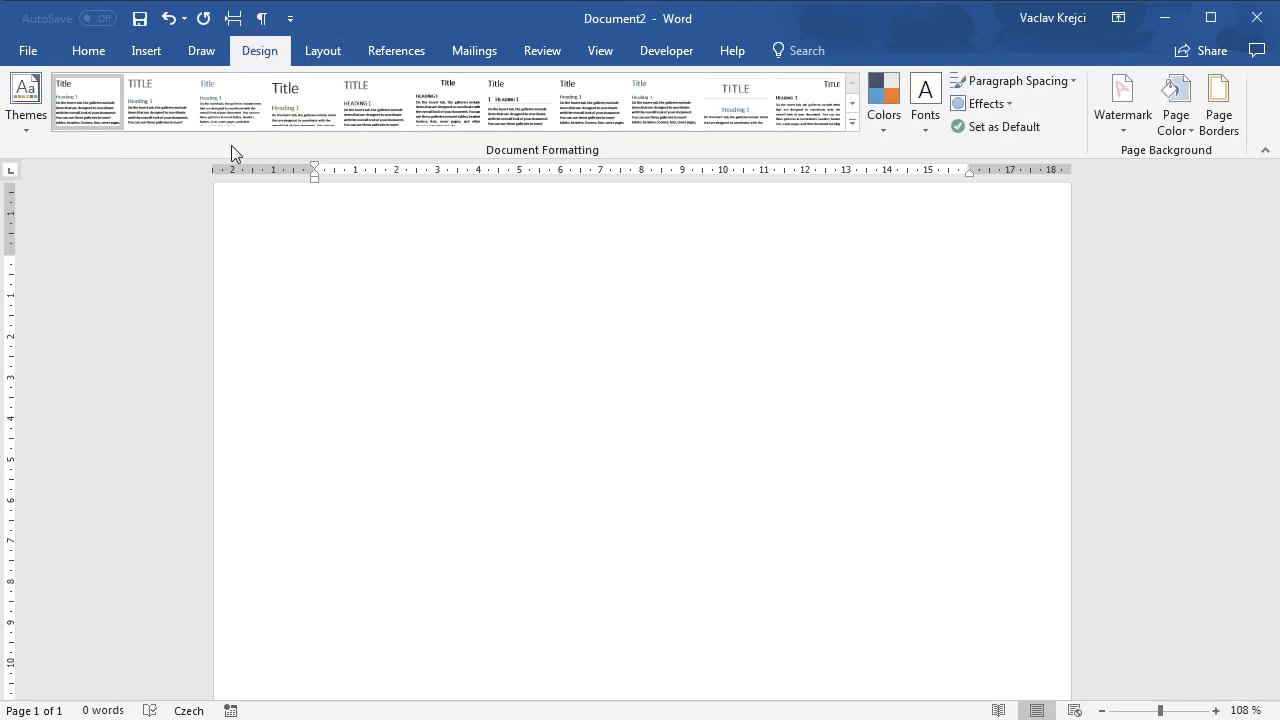
click(320, 50)
click(83, 104)
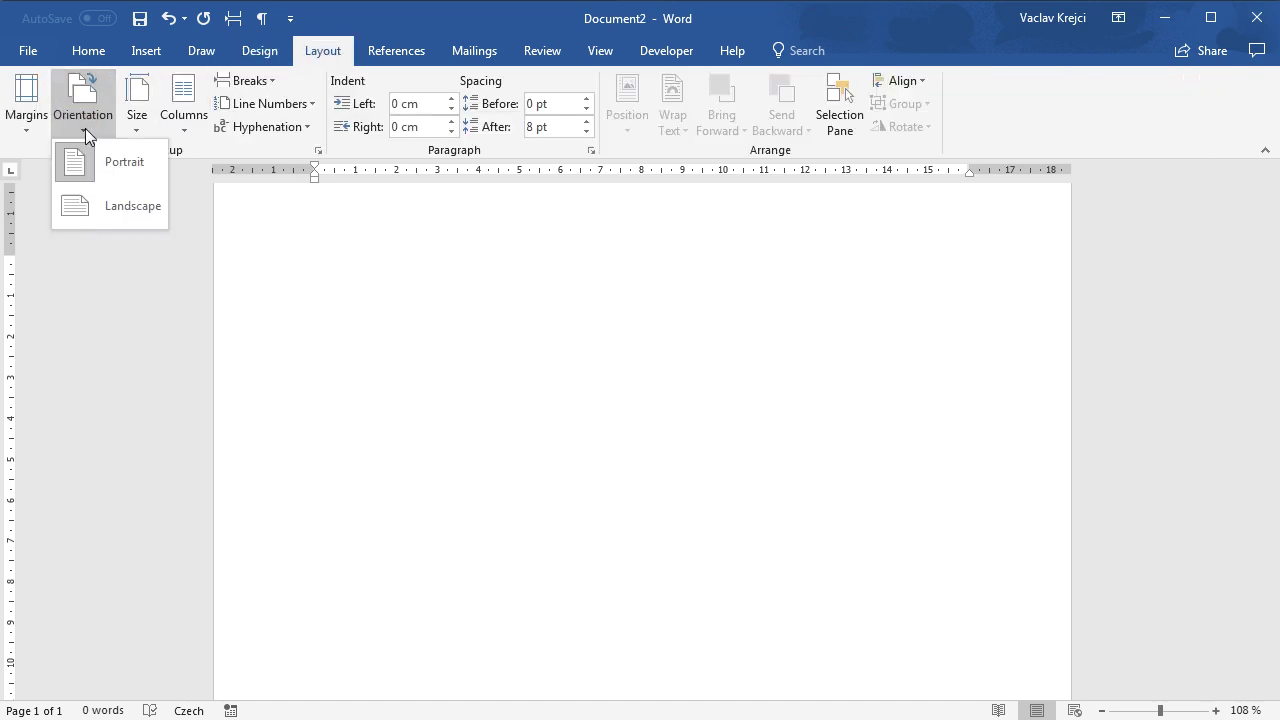
click(110, 206)
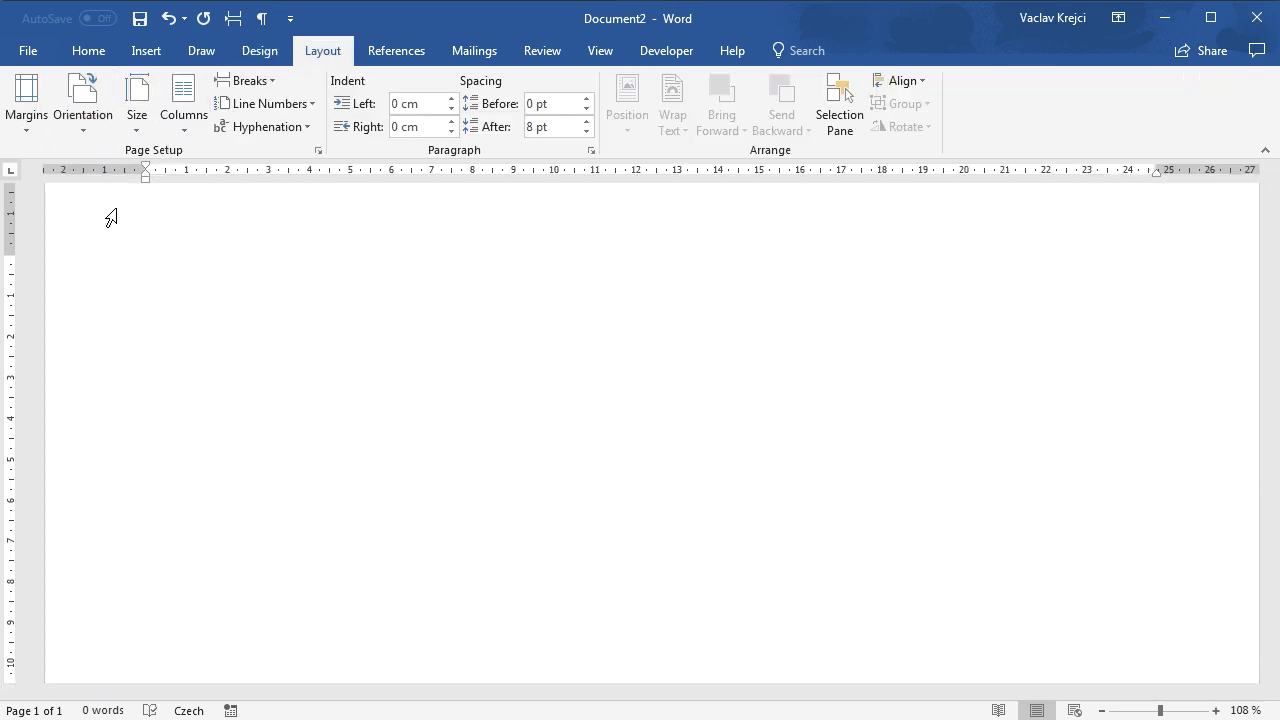
Draw a test oval near the lower right of the page.
click(145, 51)
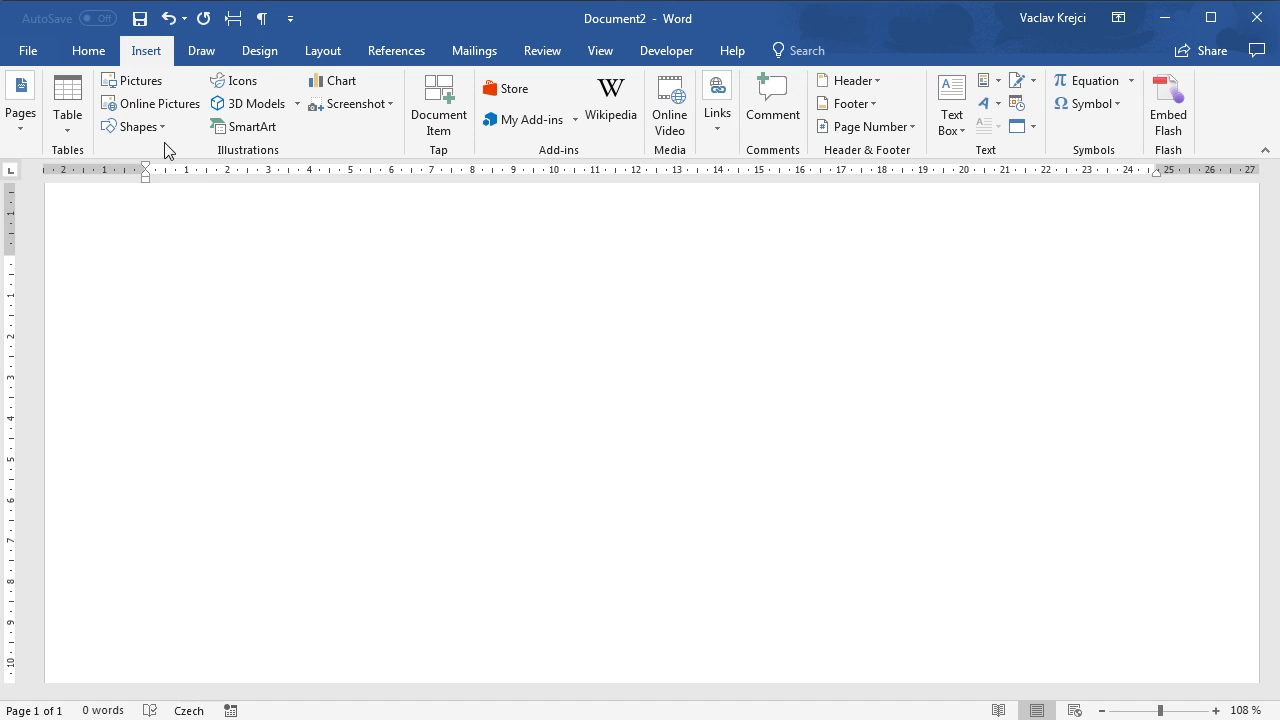
click(140, 127)
click(128, 356)
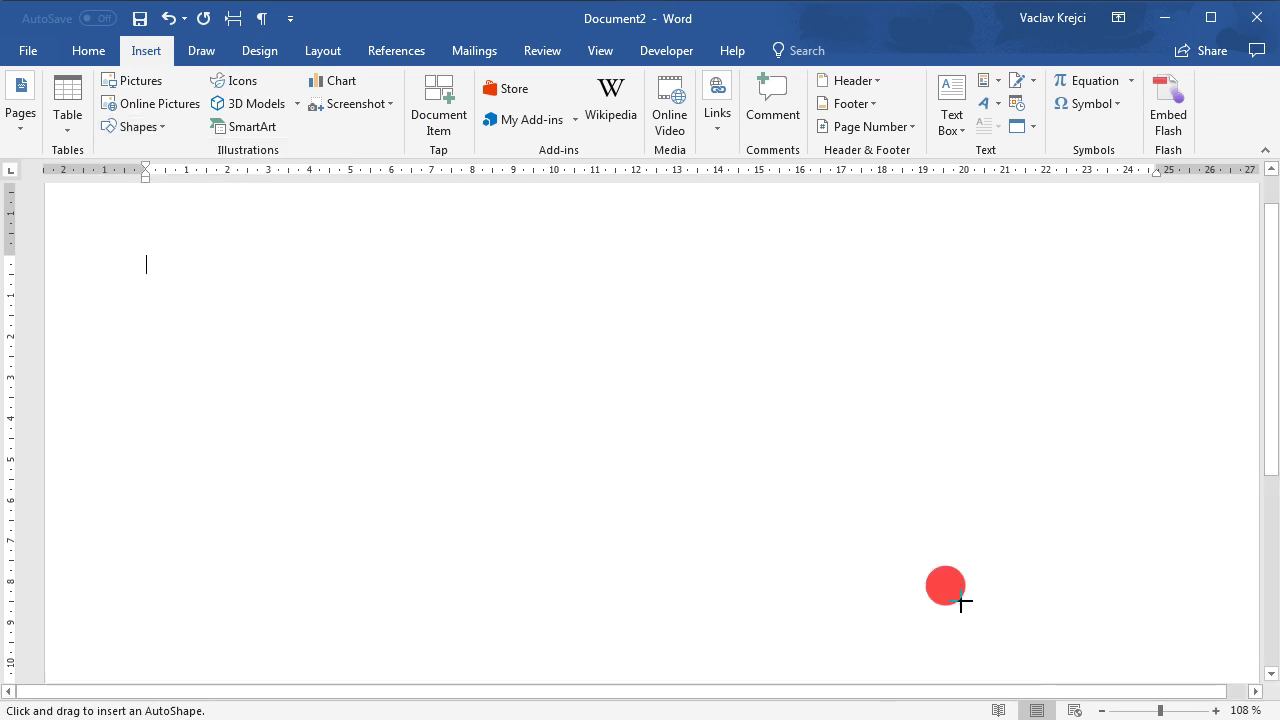
drag(960, 601, 965, 606)
scroll(747, 671, up, 20)
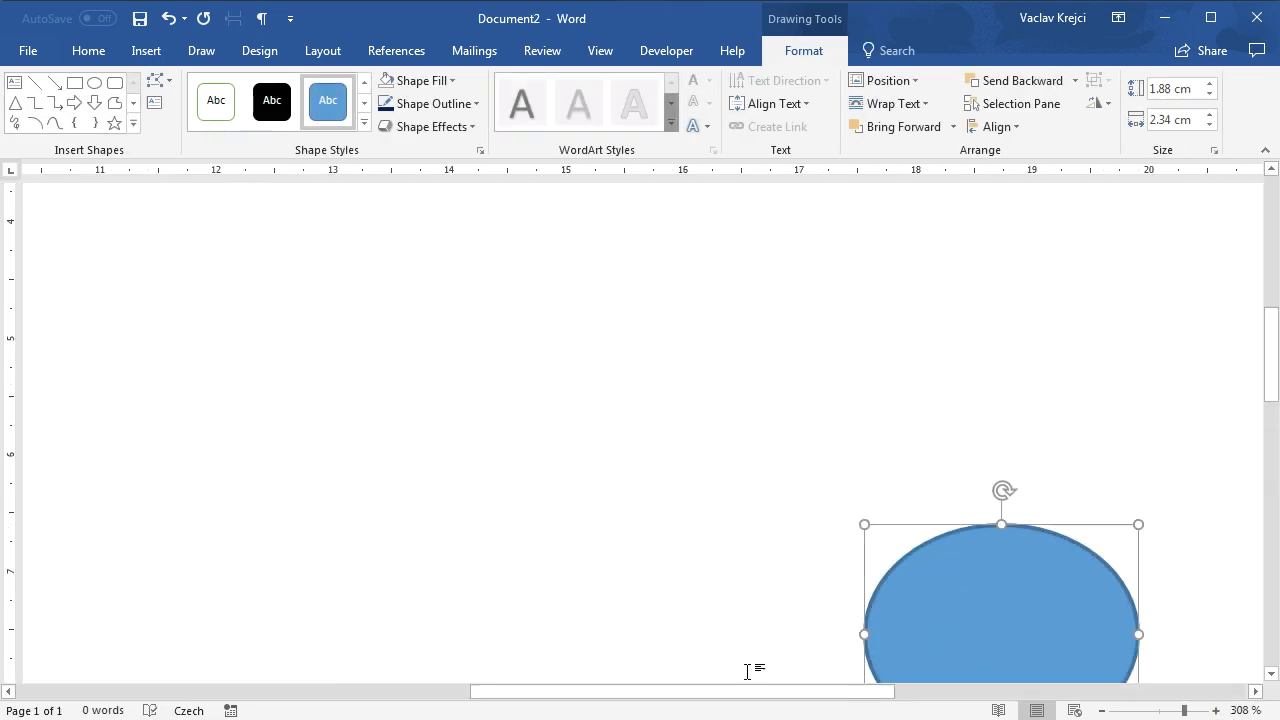
drag(747, 690, 829, 690)
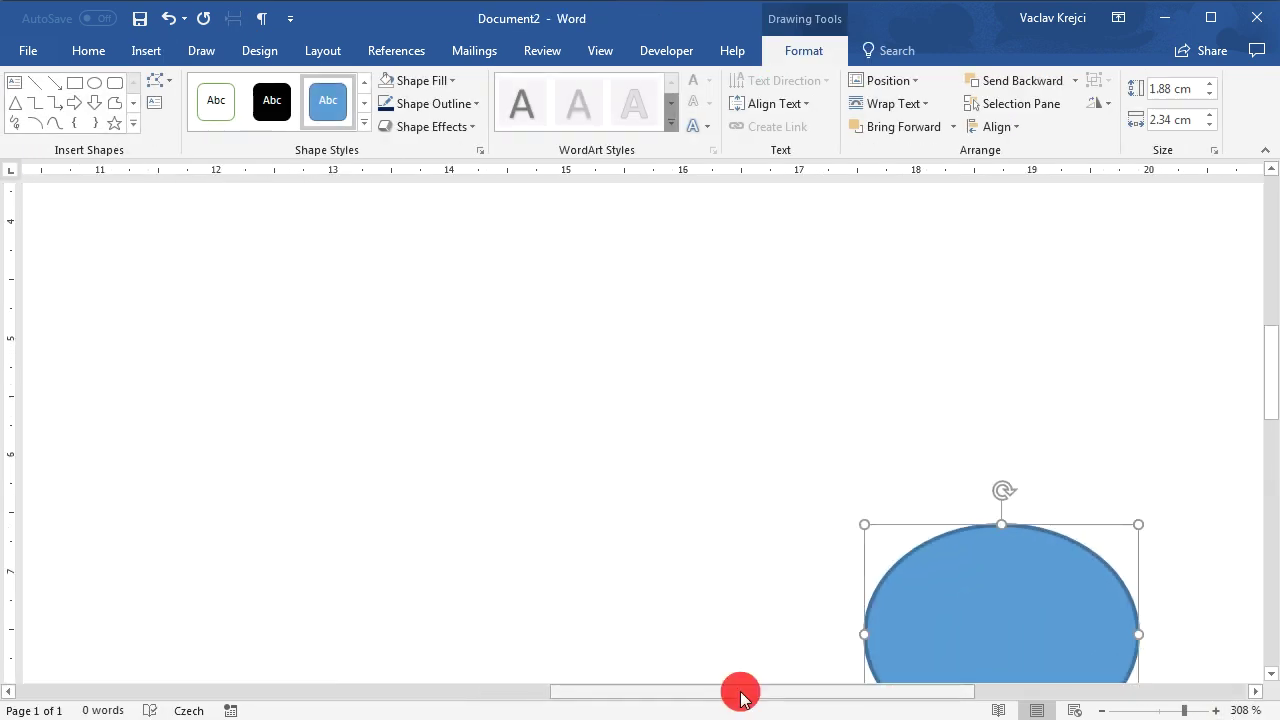
Draw a small rectangle square above the oval and zoom back to 100%.
click(75, 83)
drag(605, 439, 680, 509)
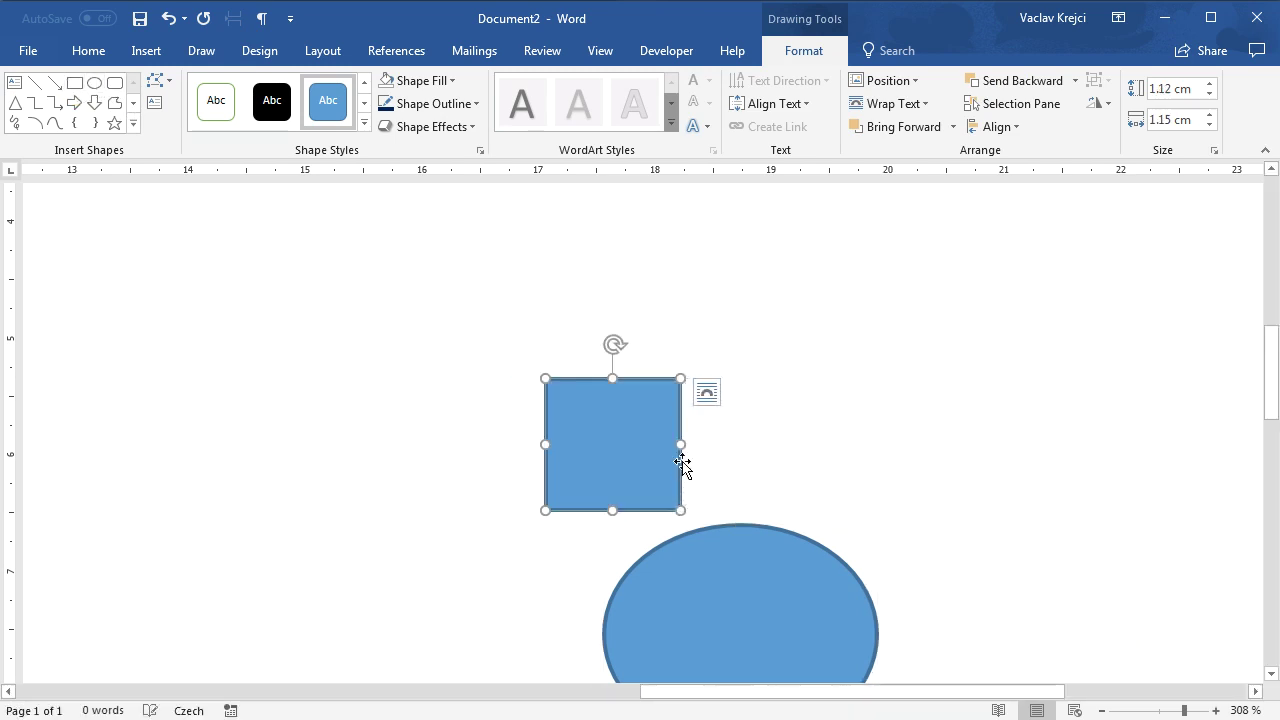
click(790, 404)
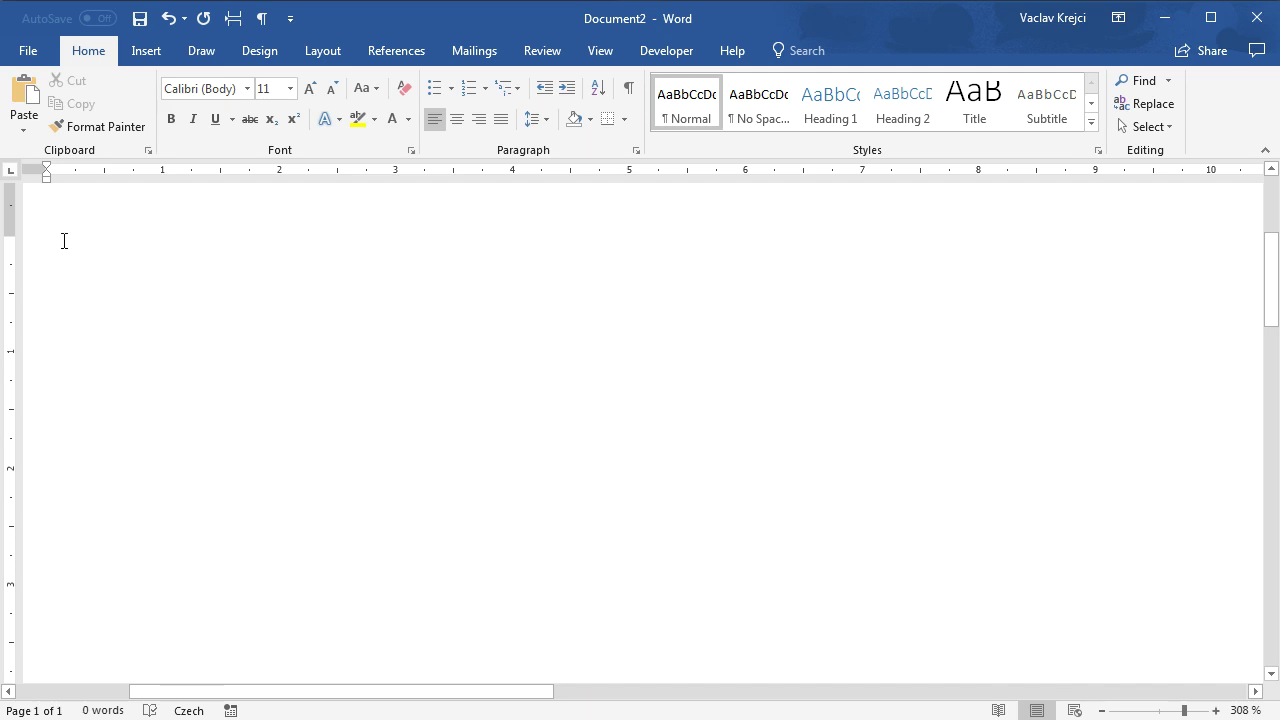
click(1159, 710)
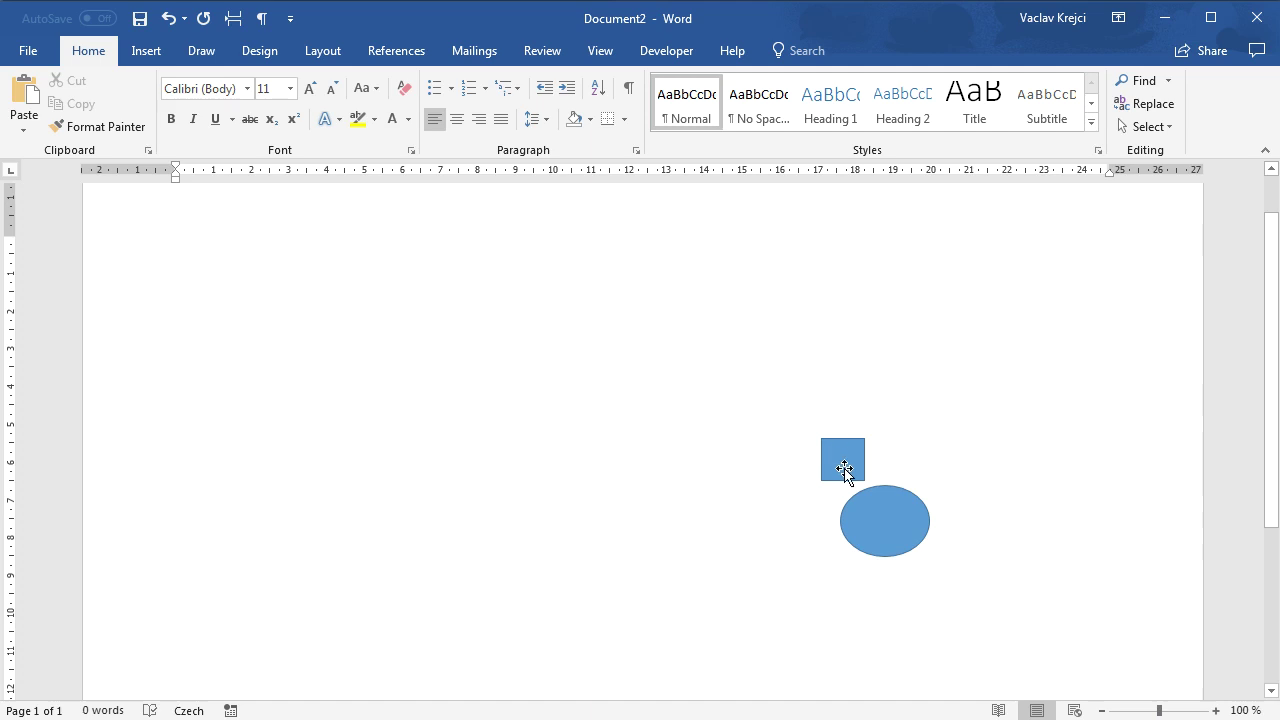
Delete the test square and oval.
click(845, 468)
key(Delete)
click(878, 512)
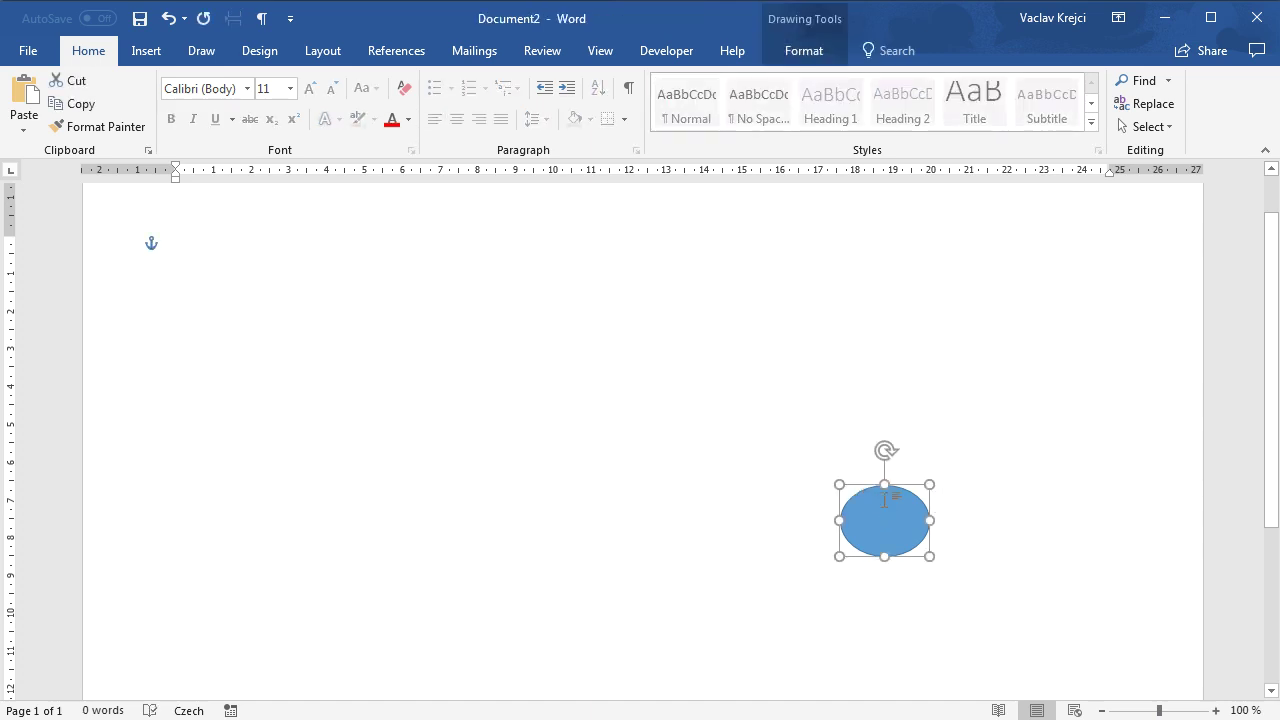
key(Delete)
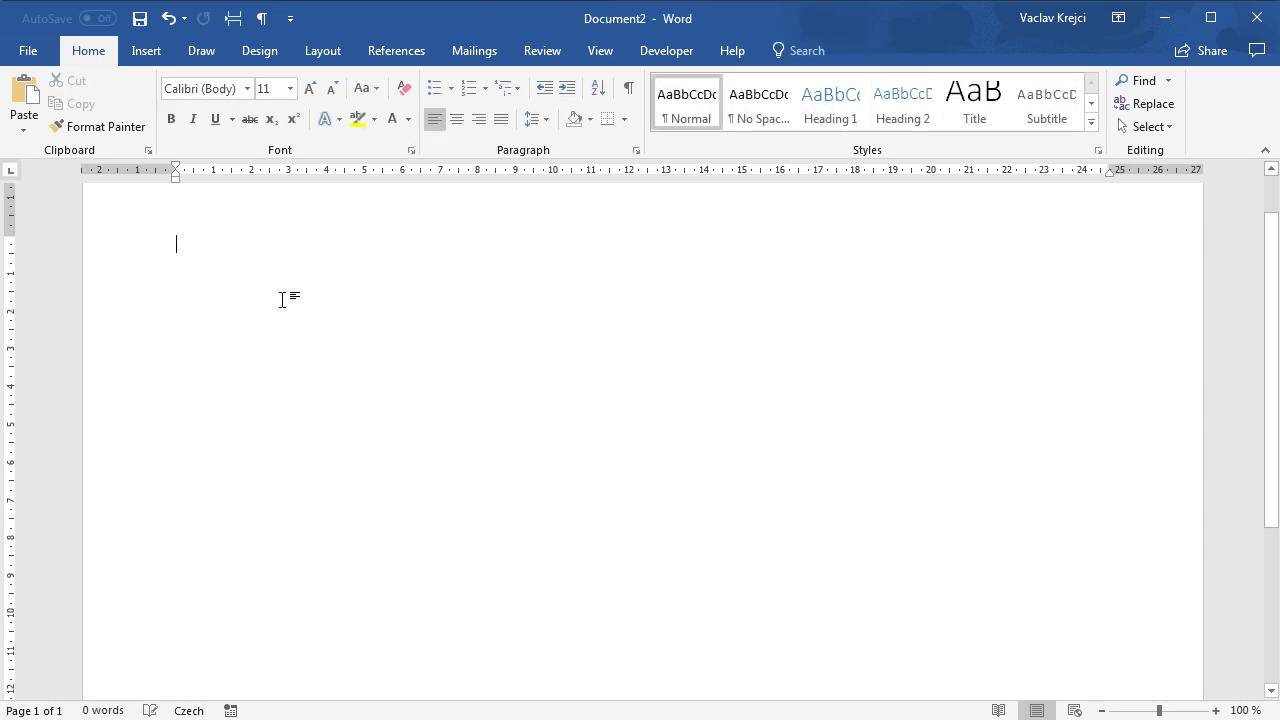
With formatting marks shown, fill the page with rows of tabs, then hide the marks.
click(263, 22)
click(254, 249)
key(Tab)
key(Tab)
key(Tab)
key(Tab)
key(Tab)
key(Tab)
key(Tab)
key(Tab)
key(Tab)
key(Tab)
key(Tab)
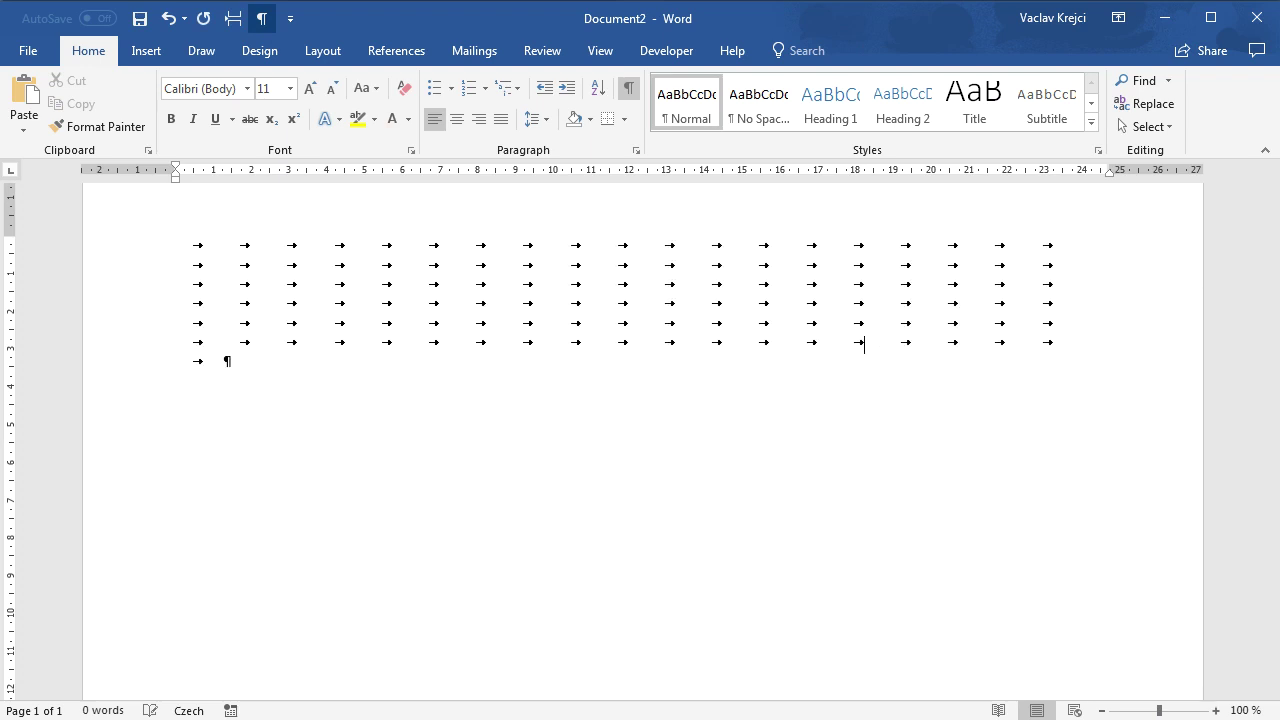
key(Tab)
key(Tab)
key(Tab)
key(Tab)
key(Tab)
key(Tab)
key(Tab)
key(Tab)
key(Tab)
key(Tab)
key(Tab)
key(Tab)
key(Tab)
key(Tab)
key(Tab)
key(Tab)
key(Tab)
key(Tab)
key(Tab)
key(Tab)
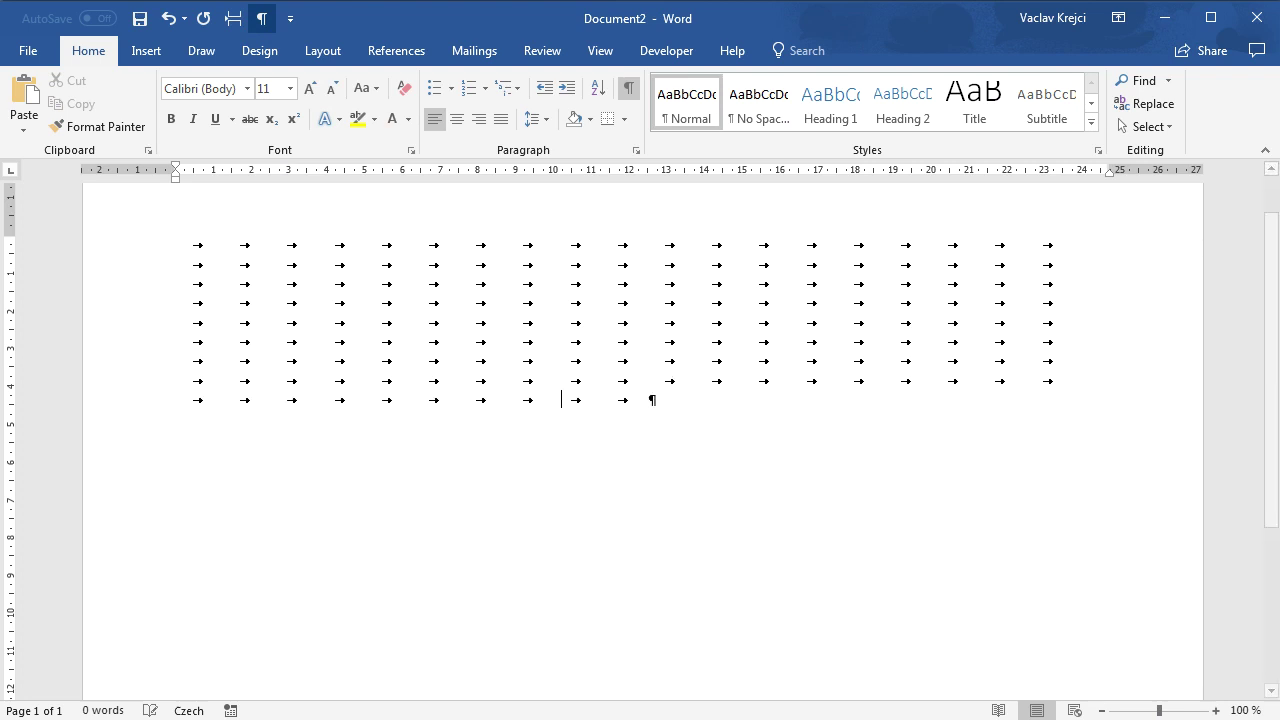
key(Tab)
key(Tab)
key(Tab)
key(Tab)
key(Tab)
key(Tab)
key(Tab)
key(Tab)
key(Tab)
key(Tab)
key(Tab)
key(Tab)
key(Tab)
key(Tab)
key(Tab)
key(Tab)
key(Tab)
key(Tab)
key(Tab)
key(Tab)
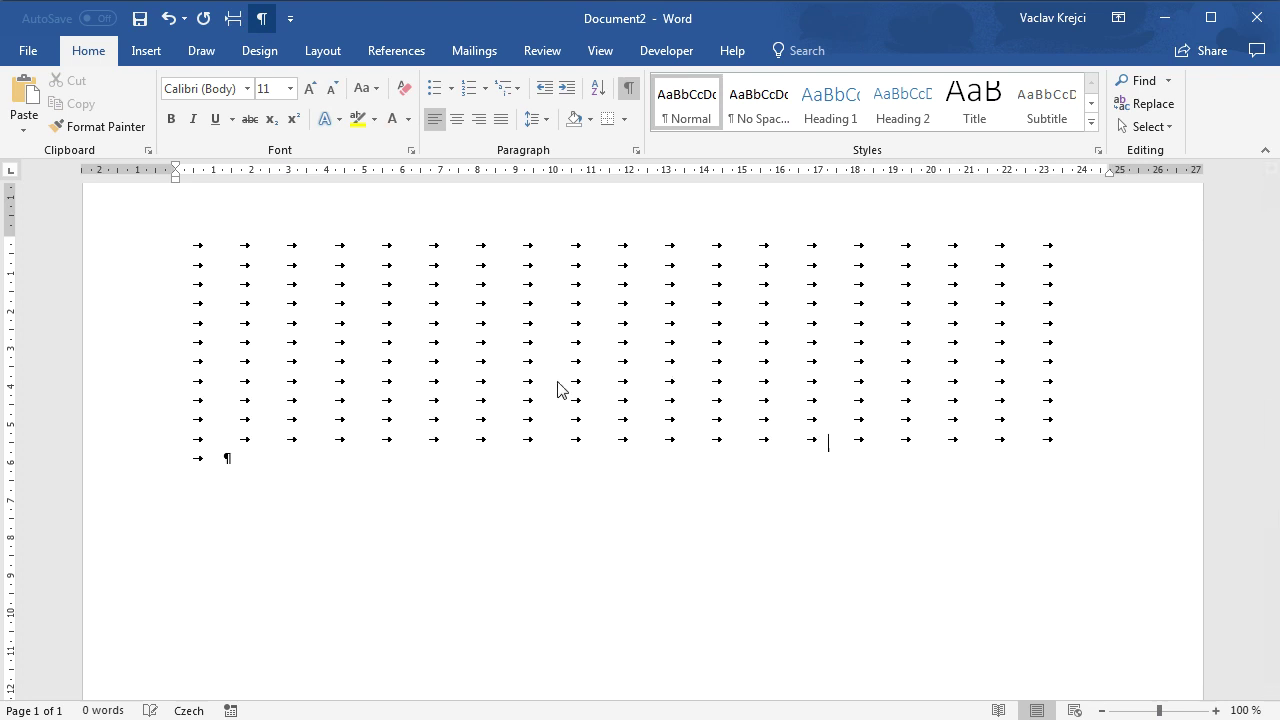
key(Tab)
key(Tab)
key(Tab)
key(Tab)
key(Tab)
key(Tab)
key(Tab)
key(Tab)
key(Tab)
key(Tab)
key(Tab)
key(Tab)
key(Tab)
key(Tab)
key(Tab)
key(Tab)
key(Tab)
key(Tab)
key(Tab)
key(Tab)
key(Tab)
key(Tab)
key(Tab)
key(Tab)
key(Tab)
key(Tab)
key(Tab)
key(Tab)
key(Tab)
key(Tab)
key(Tab)
key(Tab)
key(Tab)
key(Tab)
key(Tab)
key(Tab)
key(Tab)
key(Tab)
key(Tab)
key(Tab)
key(Tab)
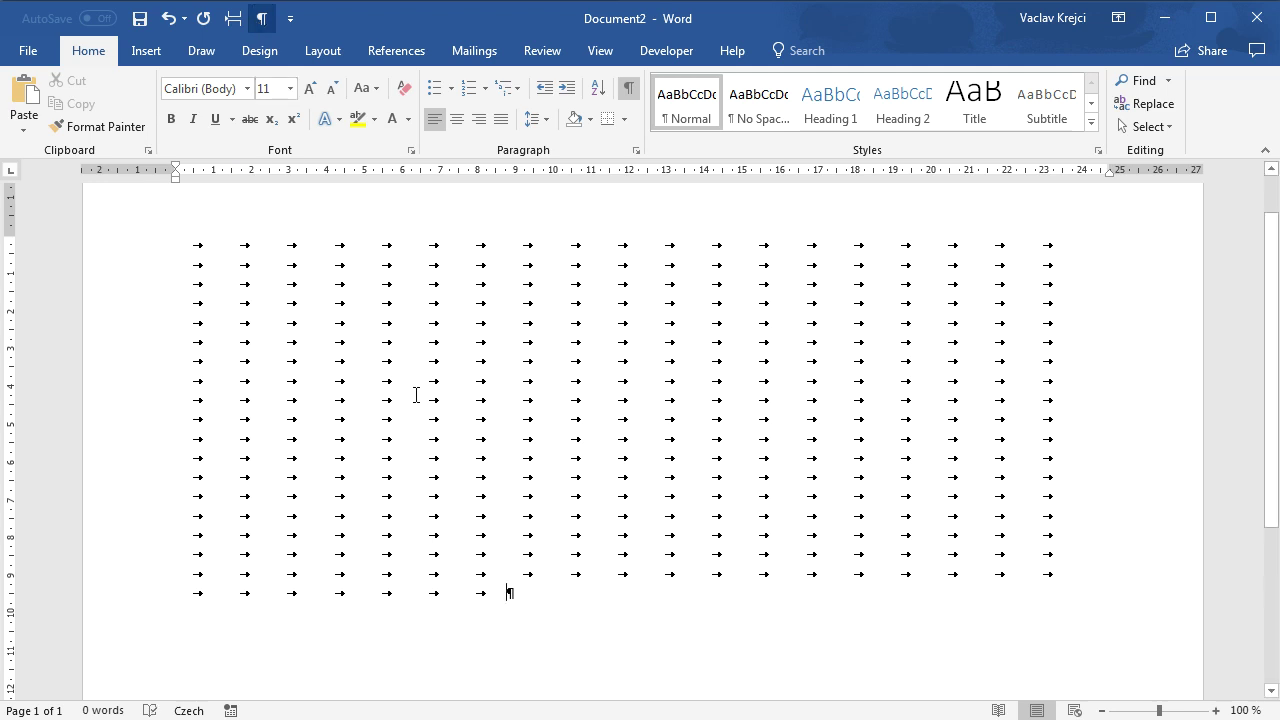
click(261, 18)
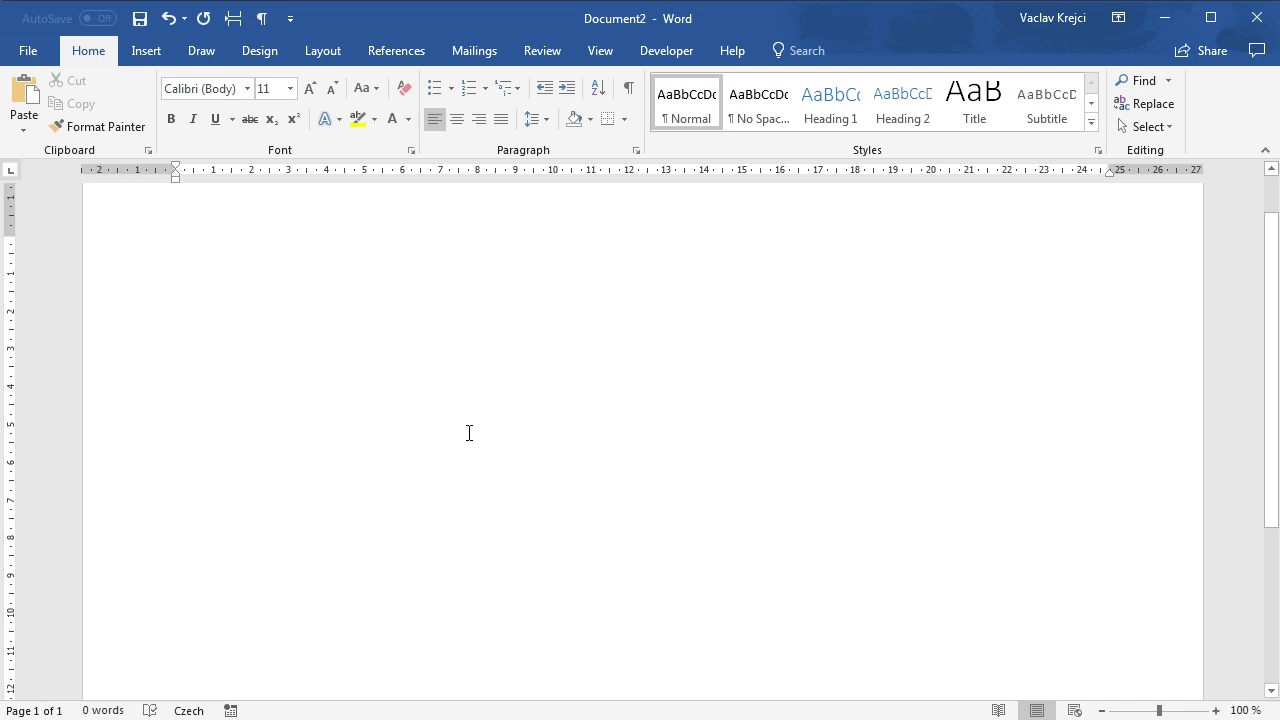
Draw a large text box near the page centre containing GO!, then open Firefox's Campton font page.
click(150, 54)
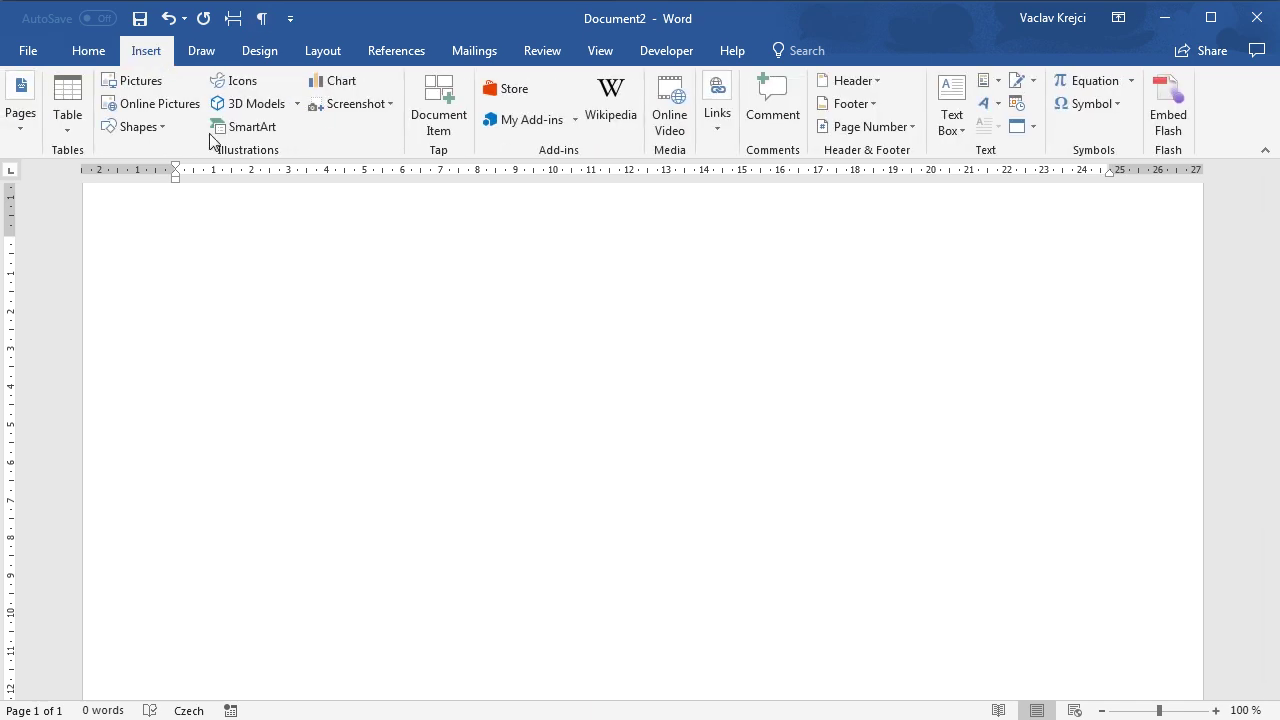
click(148, 129)
click(108, 172)
drag(365, 318, 940, 619)
text(GO!)
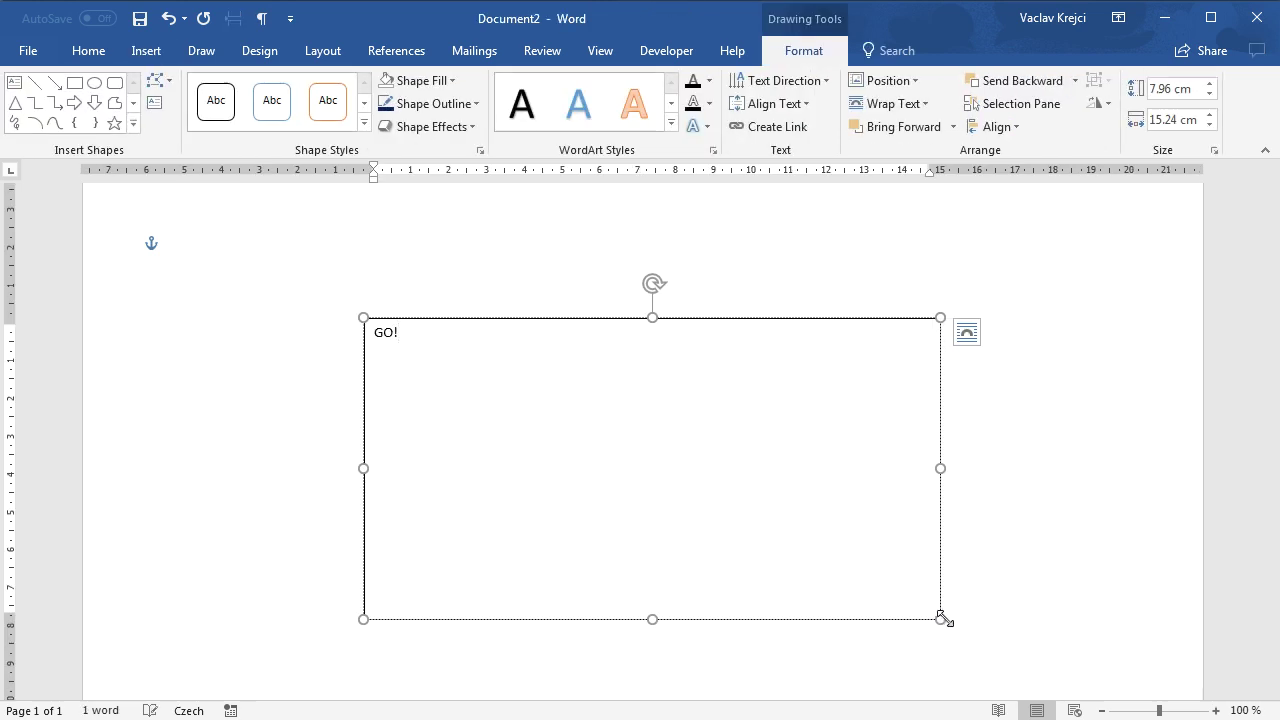
click(557, 320)
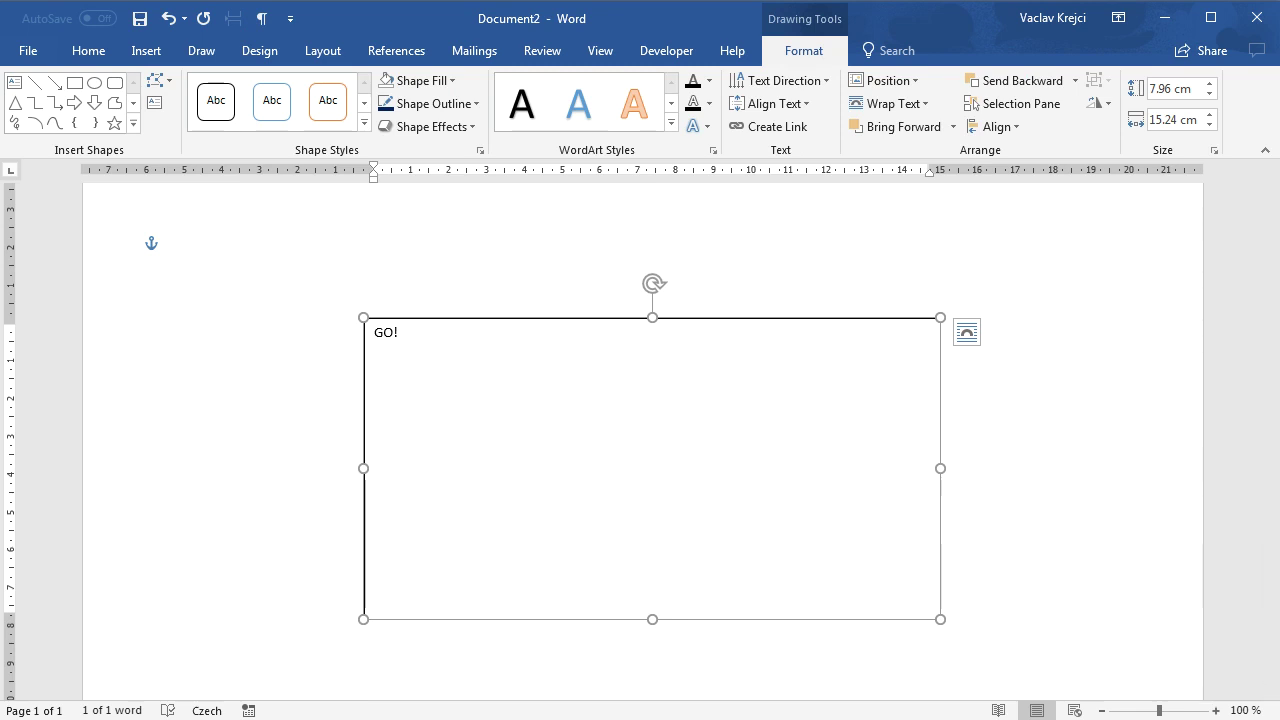
key(alt+Tab)
click(157, 37)
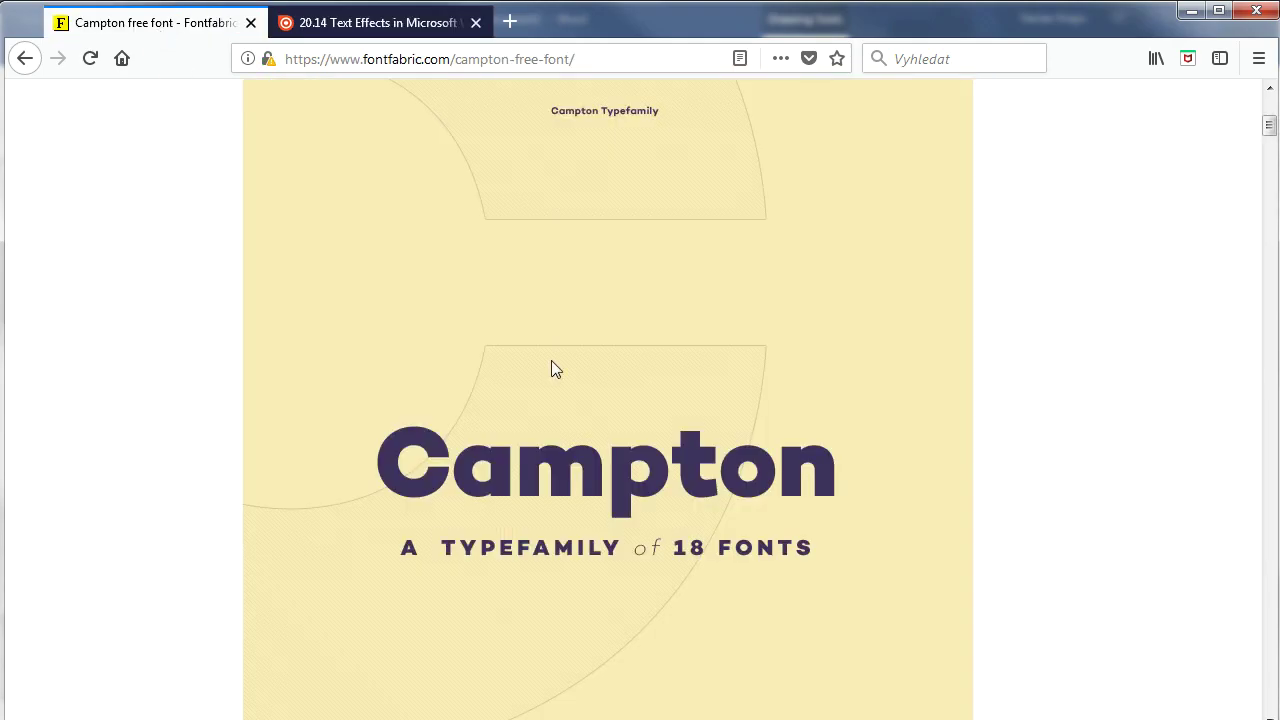
Set the GO! text to Campton Book at size 150.
click(1190, 12)
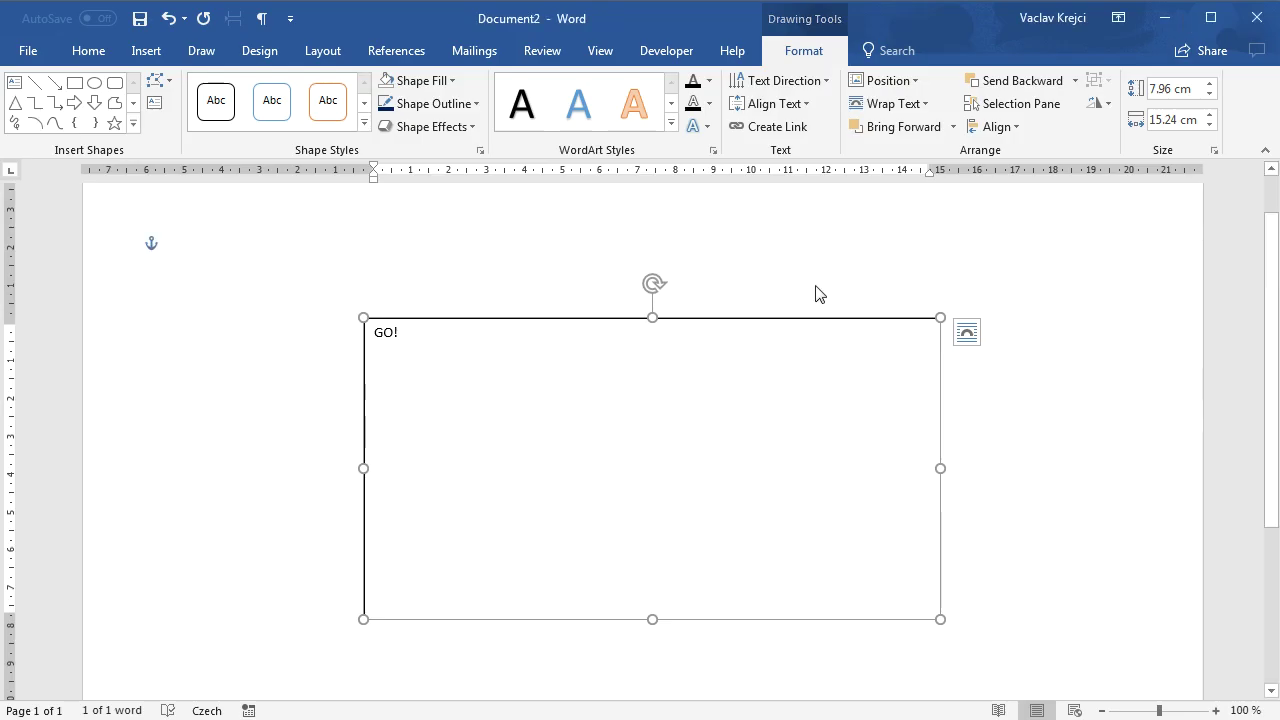
drag(429, 343, 360, 335)
click(100, 50)
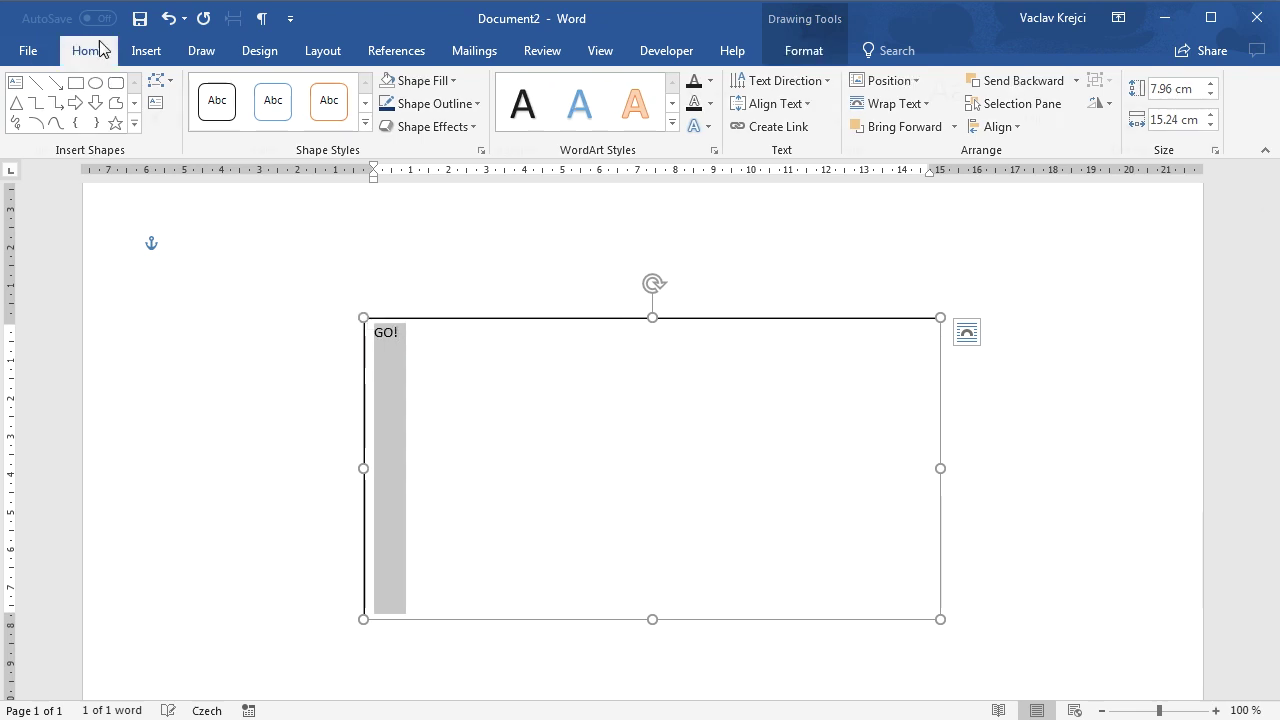
click(201, 89)
text(Campton Bool)
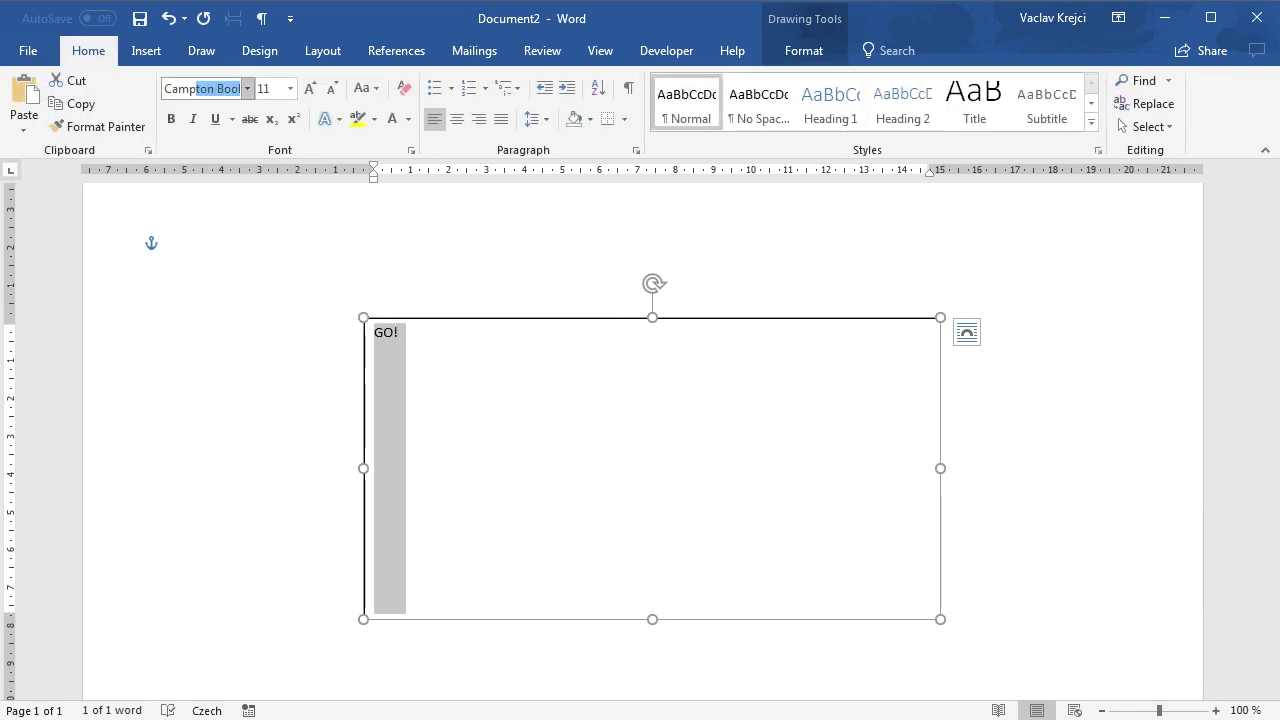
key(Return)
click(273, 91)
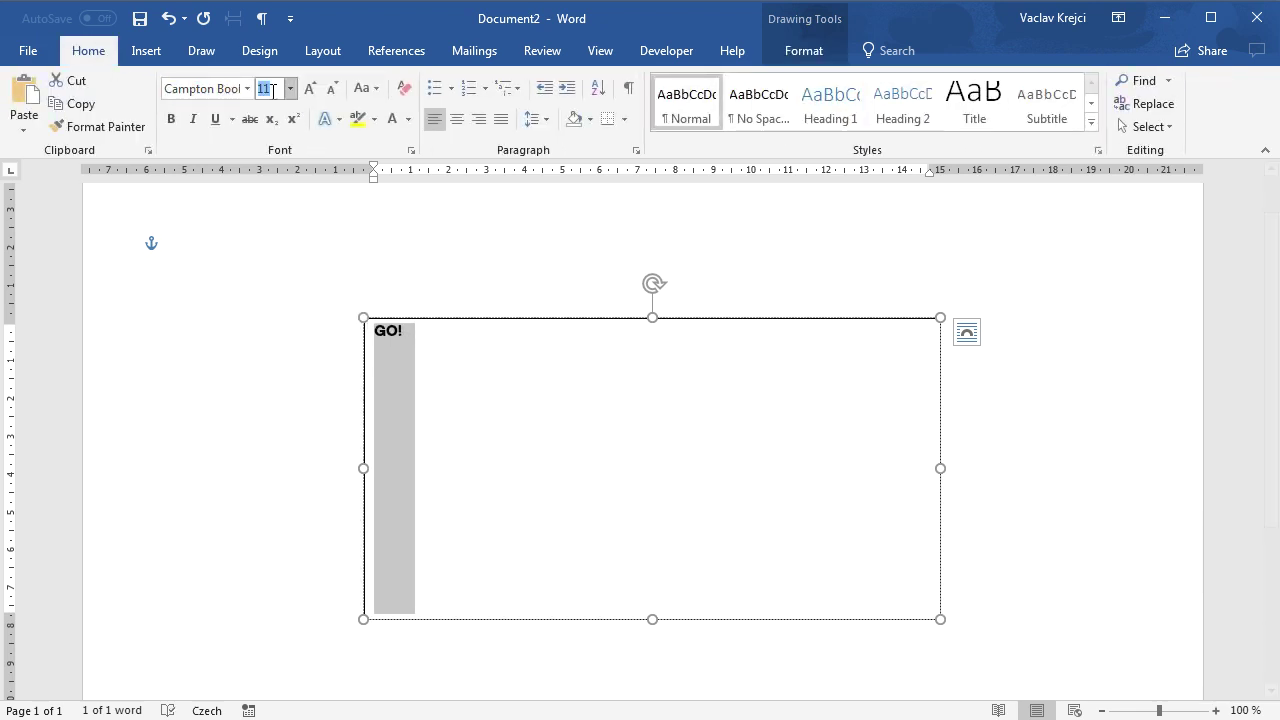
text(150)
key(Return)
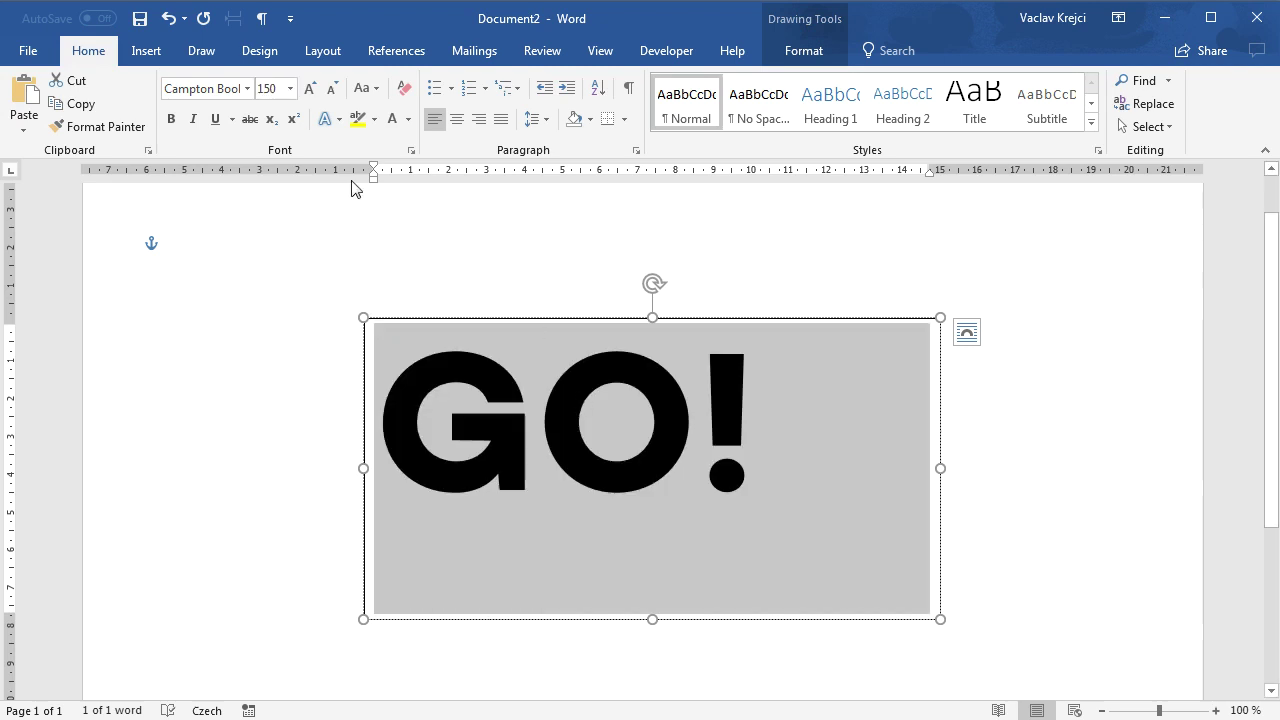
Give the text box No Fill and No Outline.
click(815, 55)
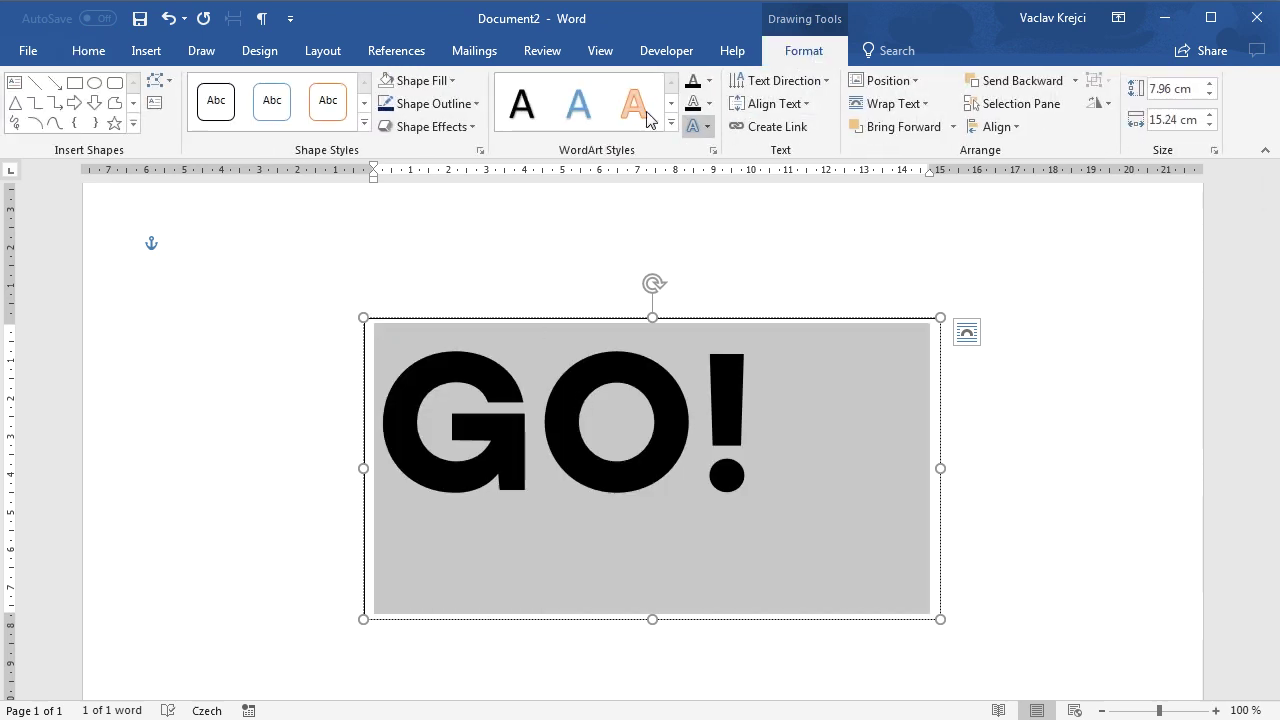
click(443, 83)
click(429, 257)
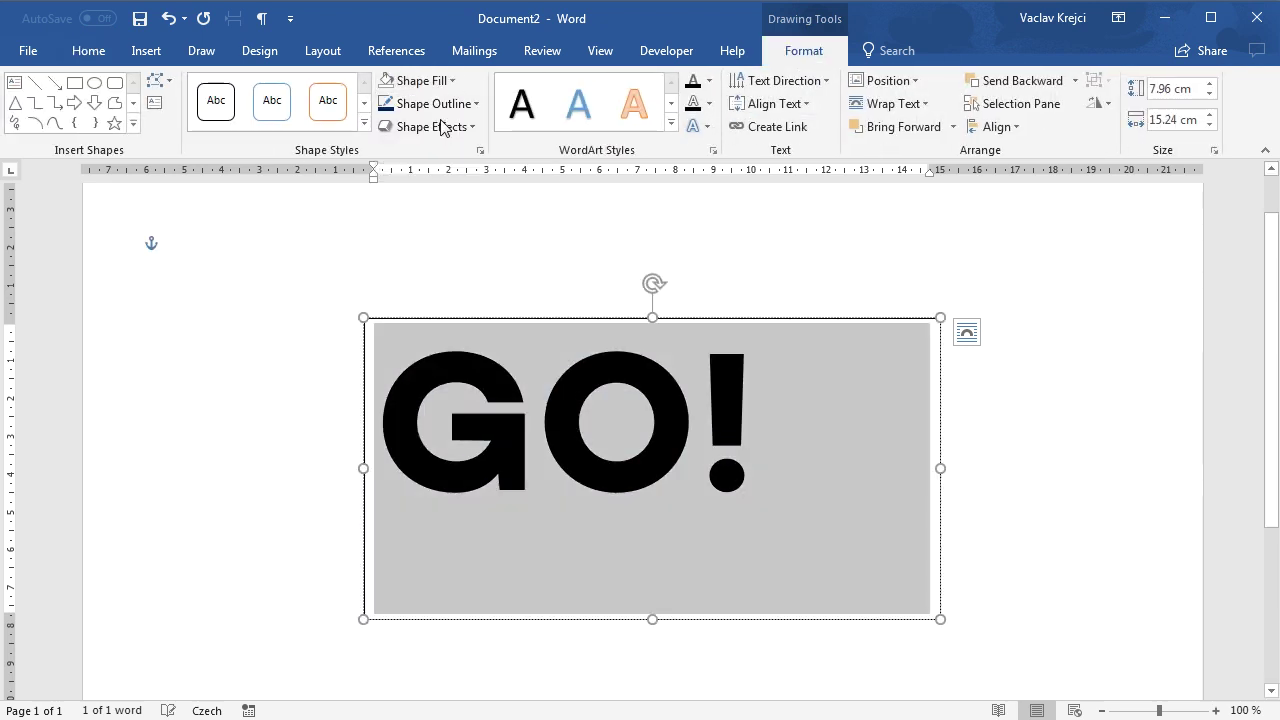
click(435, 103)
click(445, 286)
Make the GO! text light grey.
drag(514, 323, 806, 538)
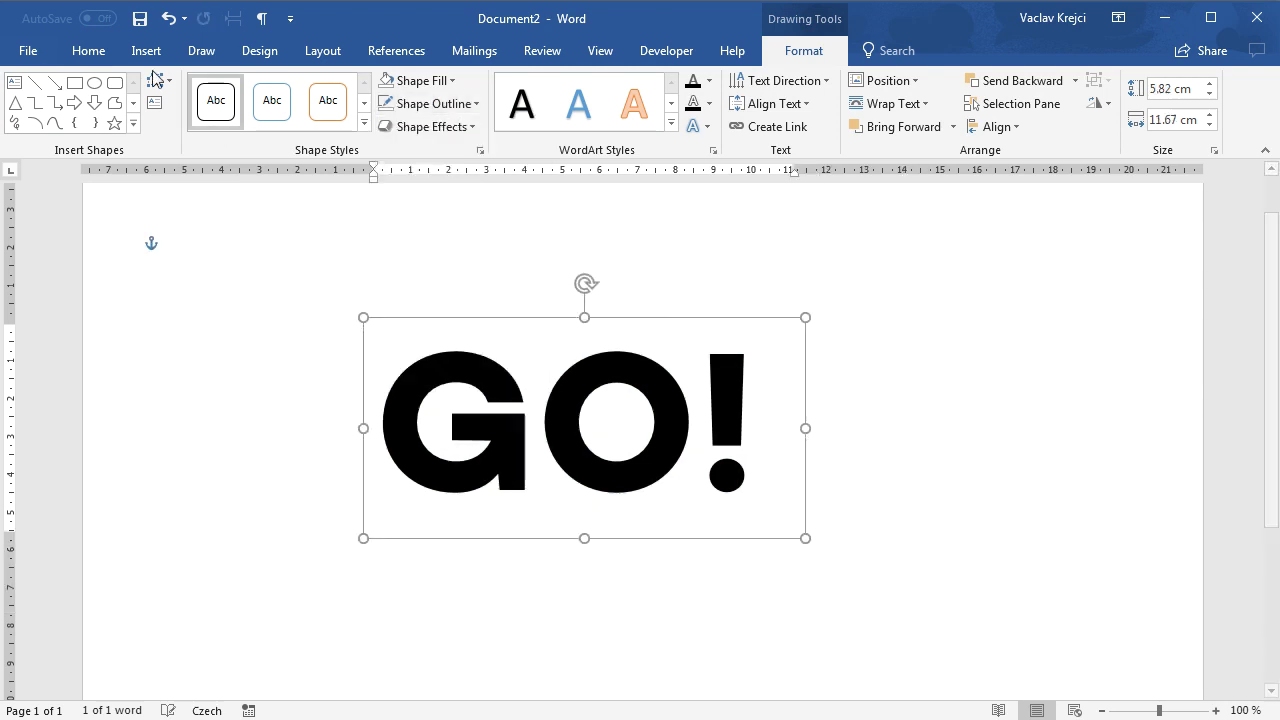
click(89, 52)
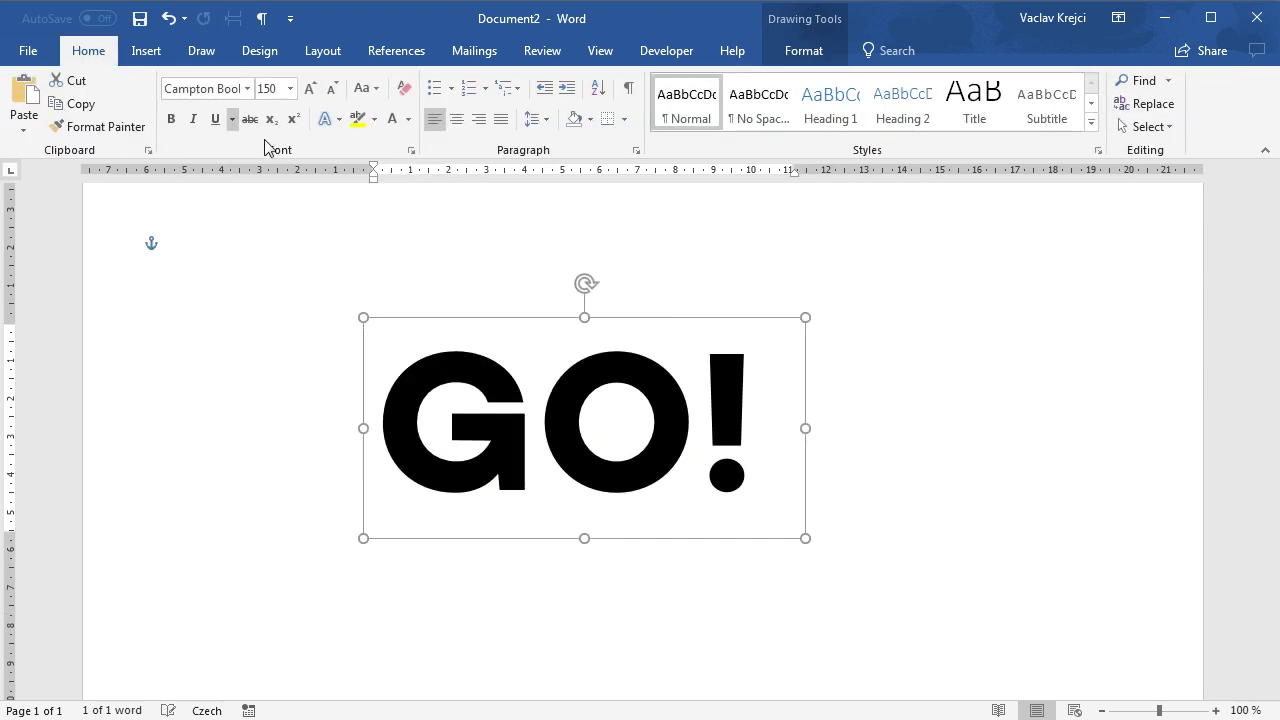
click(407, 119)
click(394, 222)
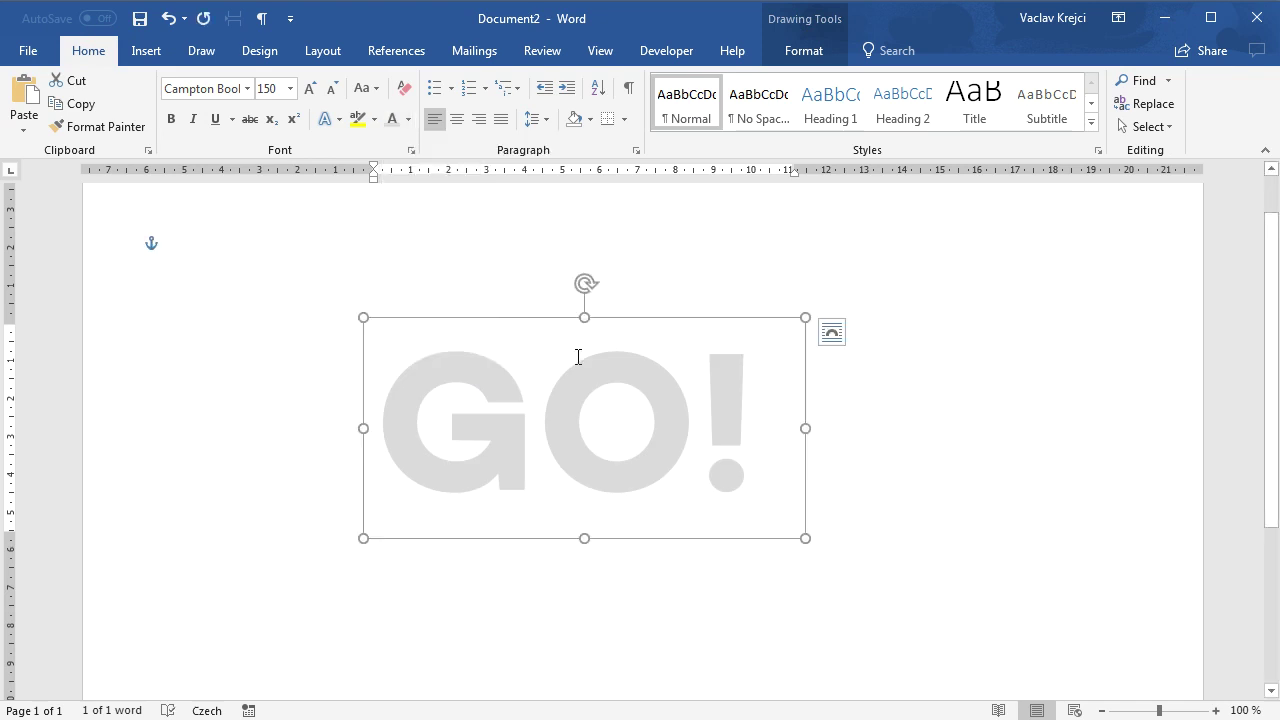
Move and enlarge the text box, and raise GO! to size 200.
drag(549, 316, 525, 292)
drag(776, 514, 934, 600)
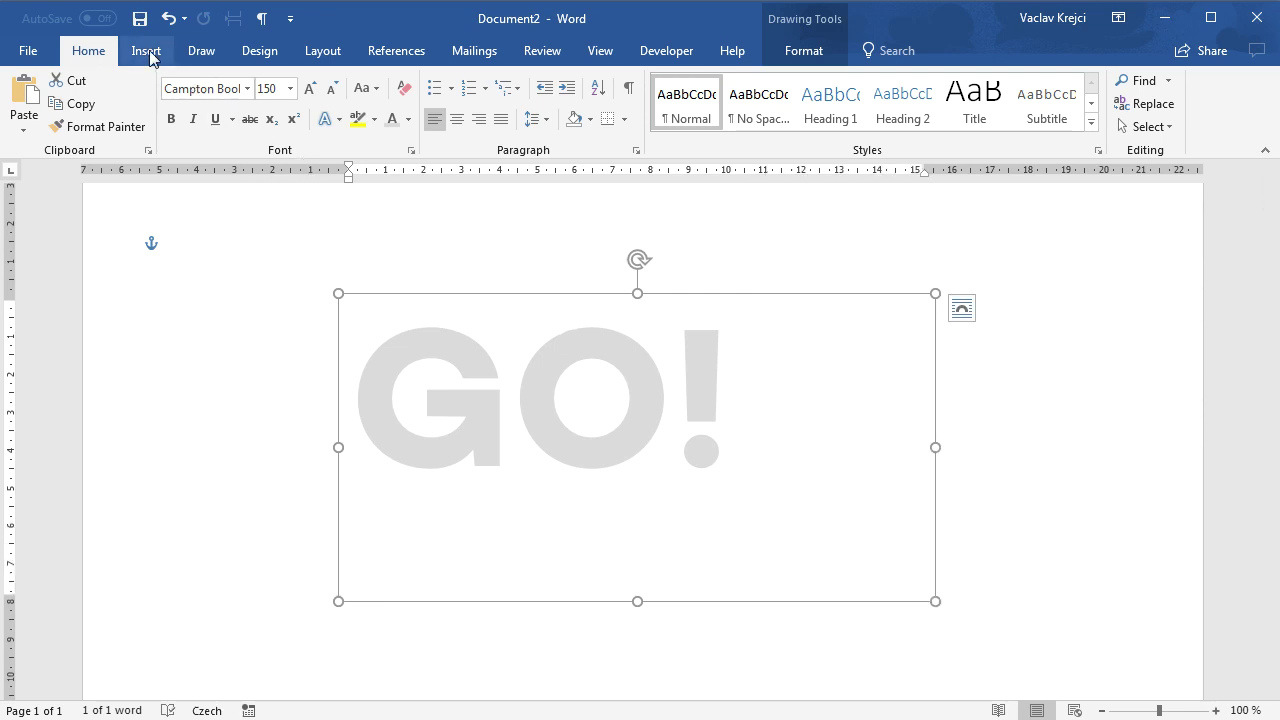
click(276, 88)
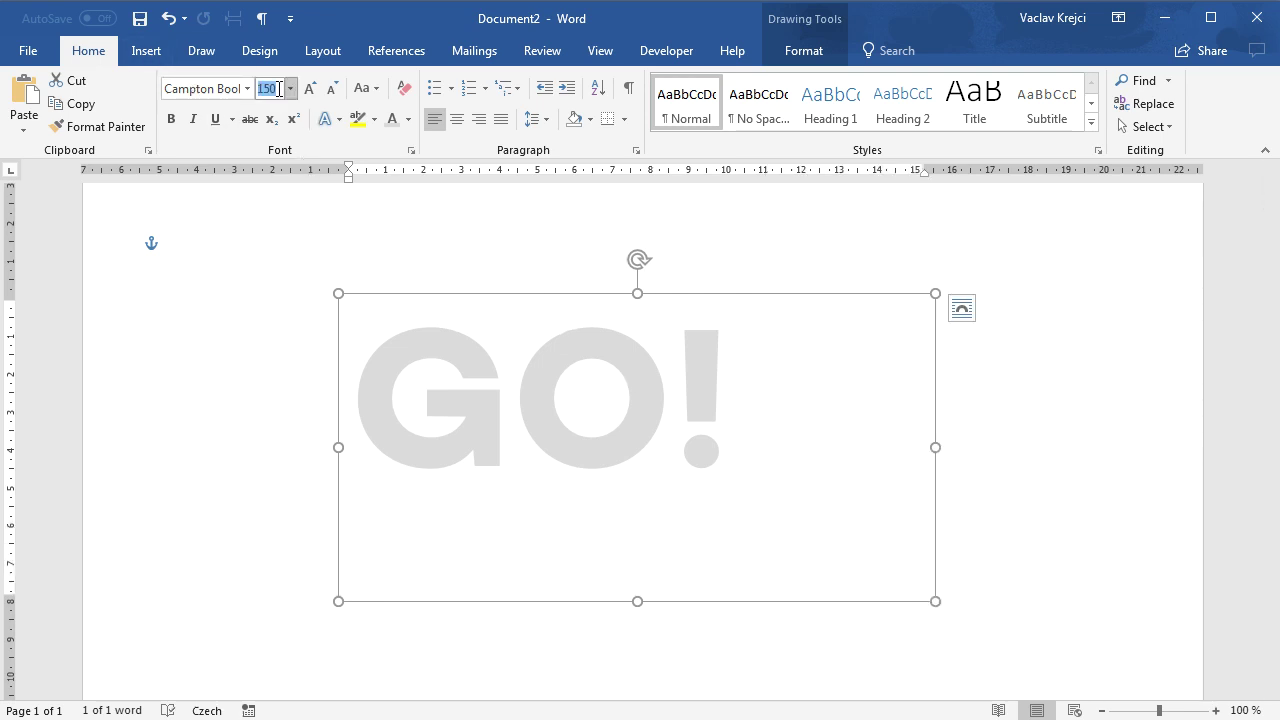
text(200)
key(Return)
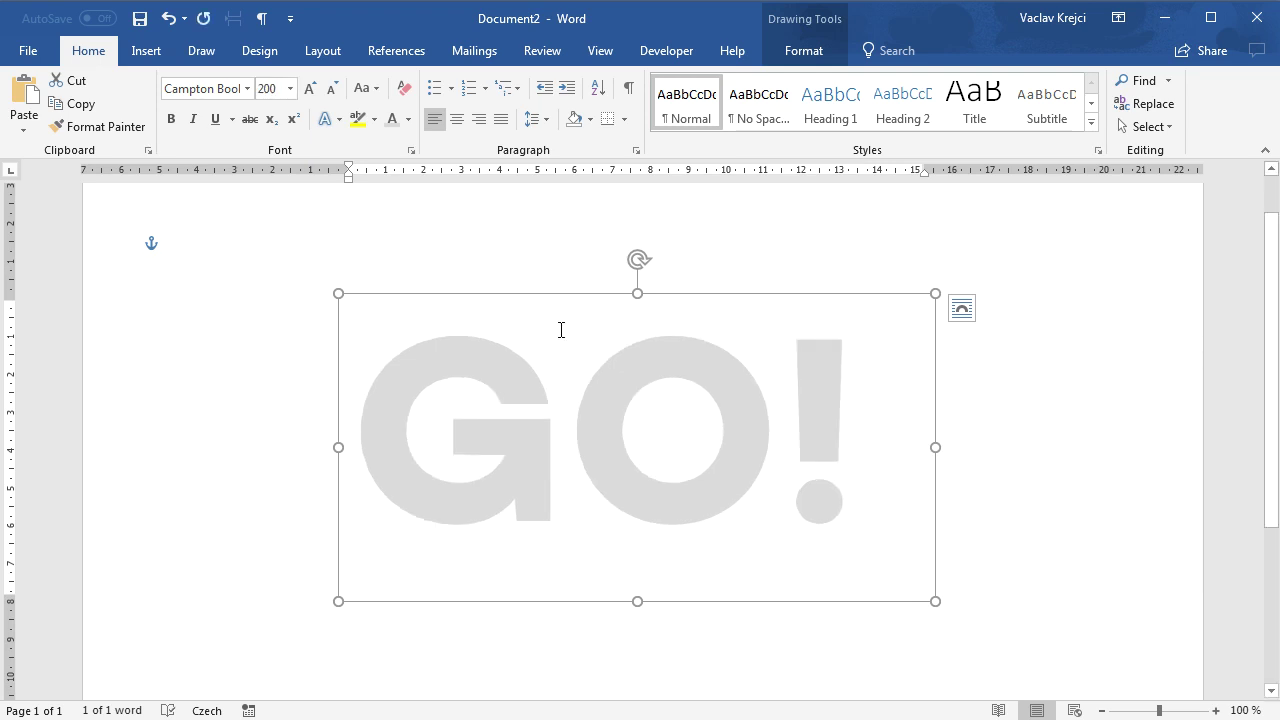
click(562, 300)
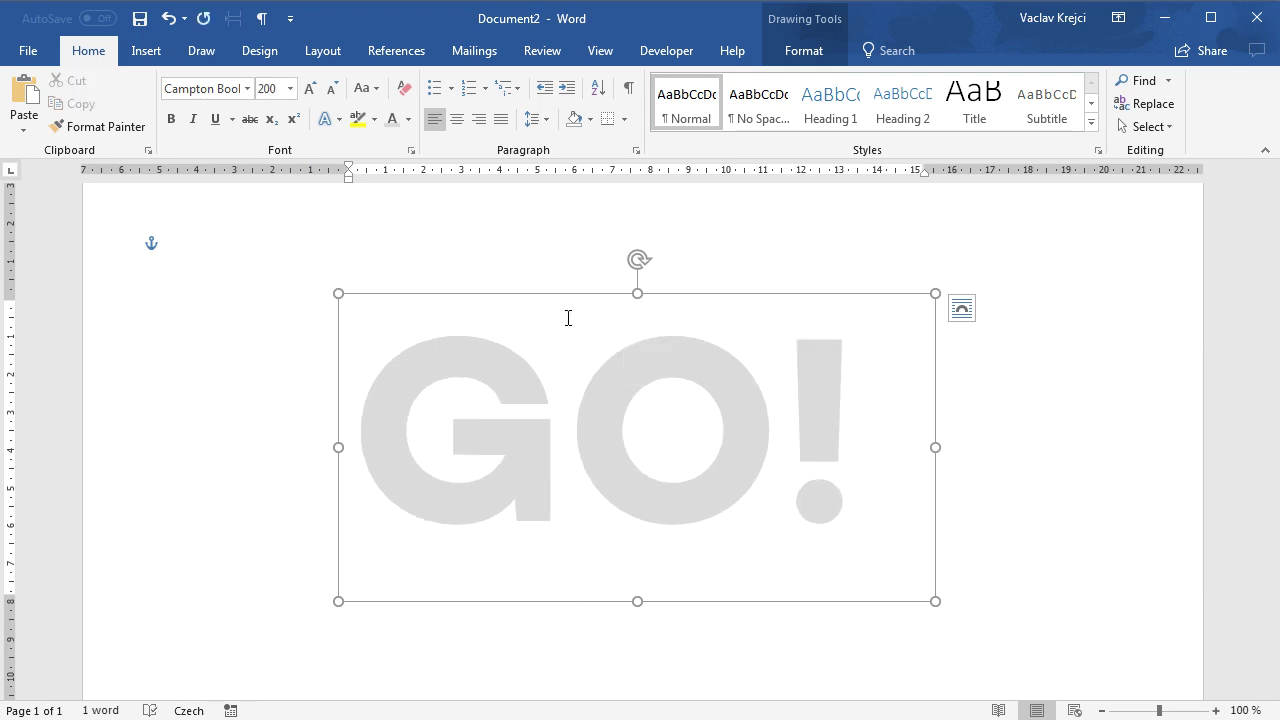
Zoom in to 160% on the GO! lettering and bring up the Insert Shapes gallery.
click(1218, 711)
click(1218, 711)
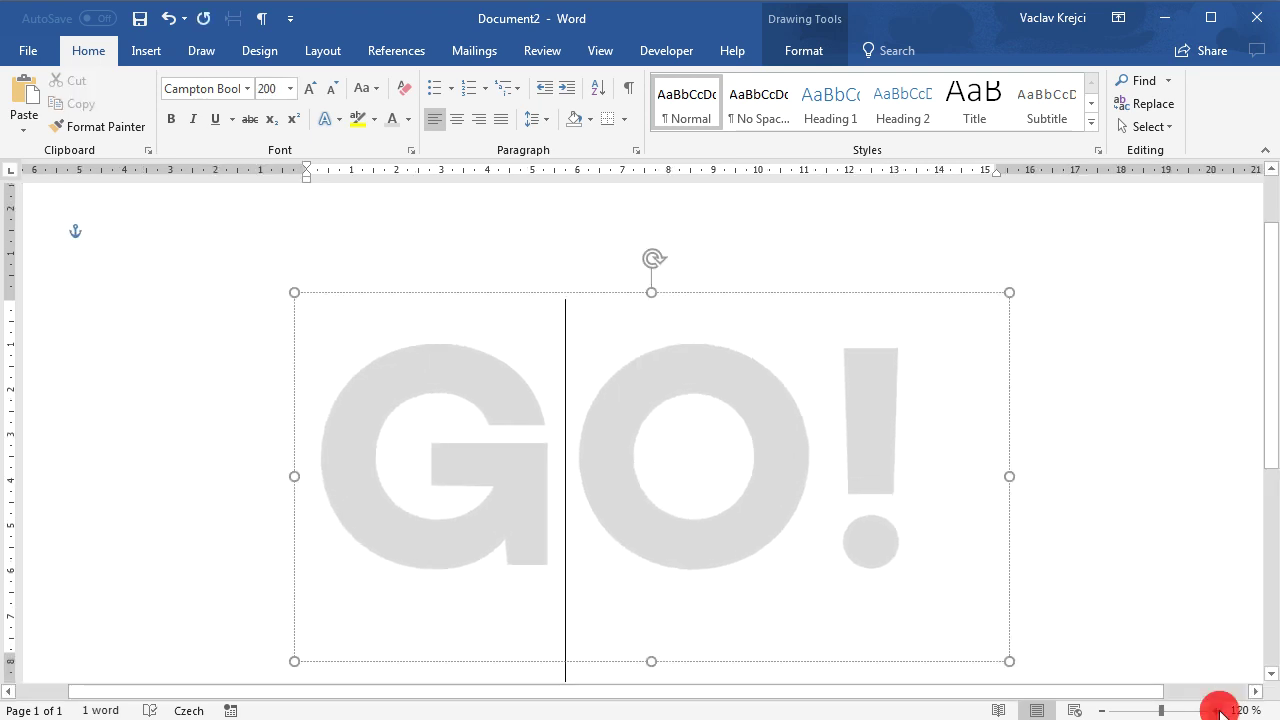
click(1218, 711)
click(1218, 711)
click(1218, 711)
click(1218, 711)
scroll(958, 529, down, 2)
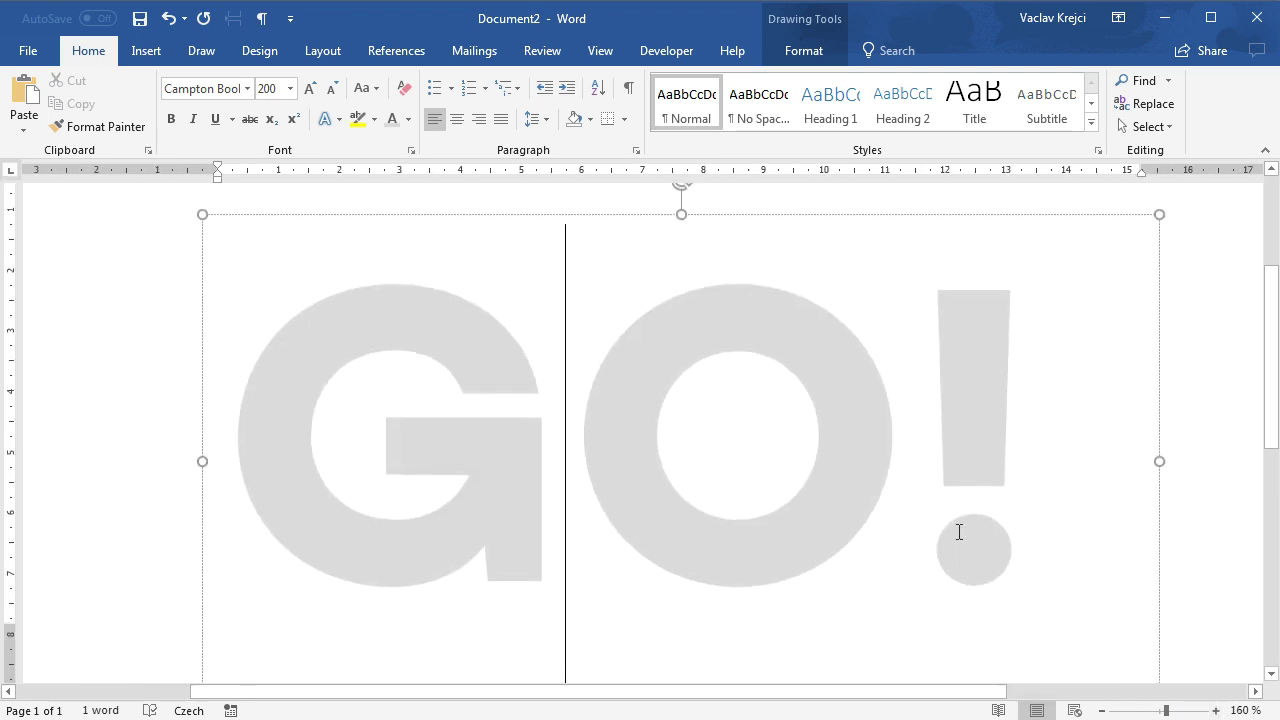
scroll(958, 529, up, 3)
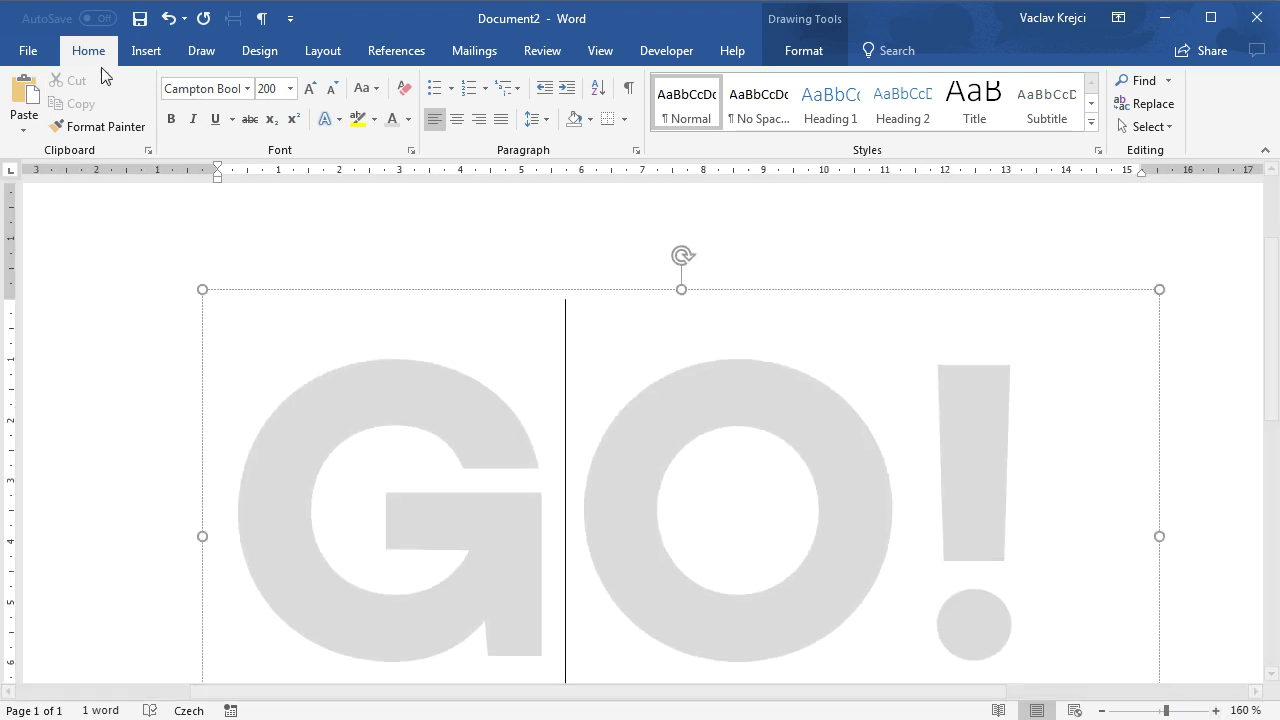
click(145, 51)
click(140, 126)
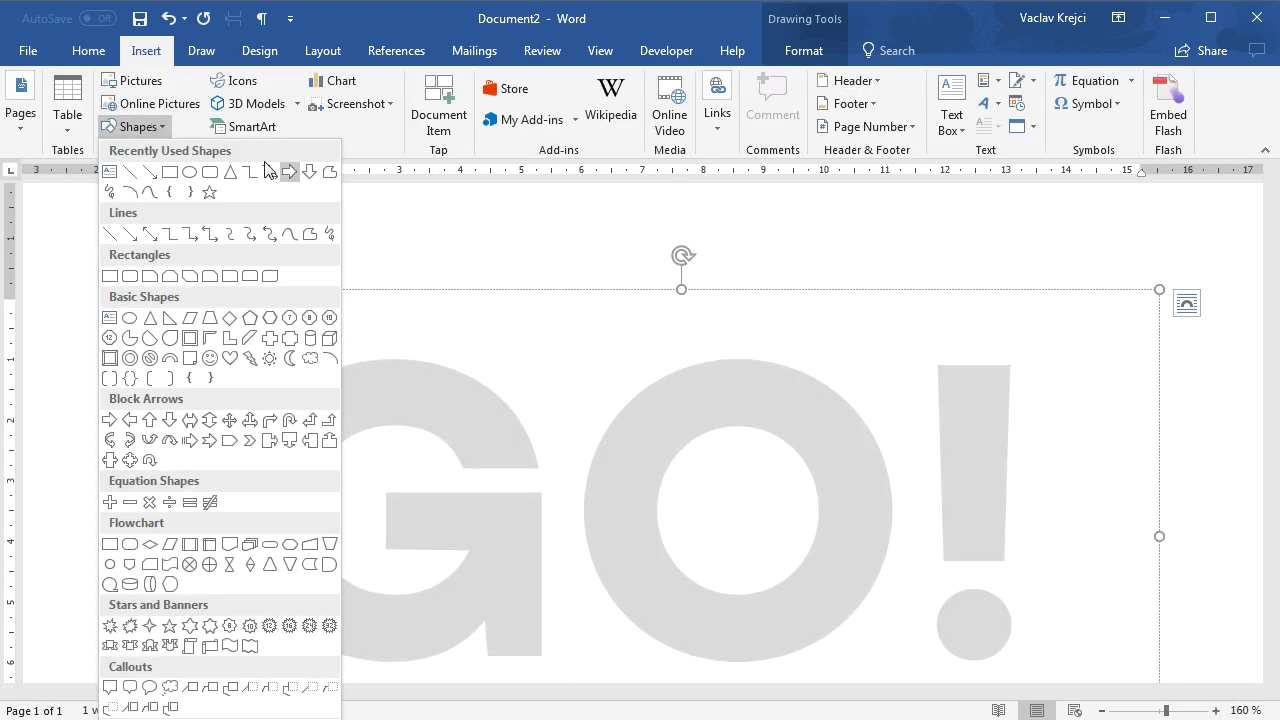
Start a Freeform: Shape on the G, placing vertices at its notch, left side, crossbar and lower stem.
click(330, 177)
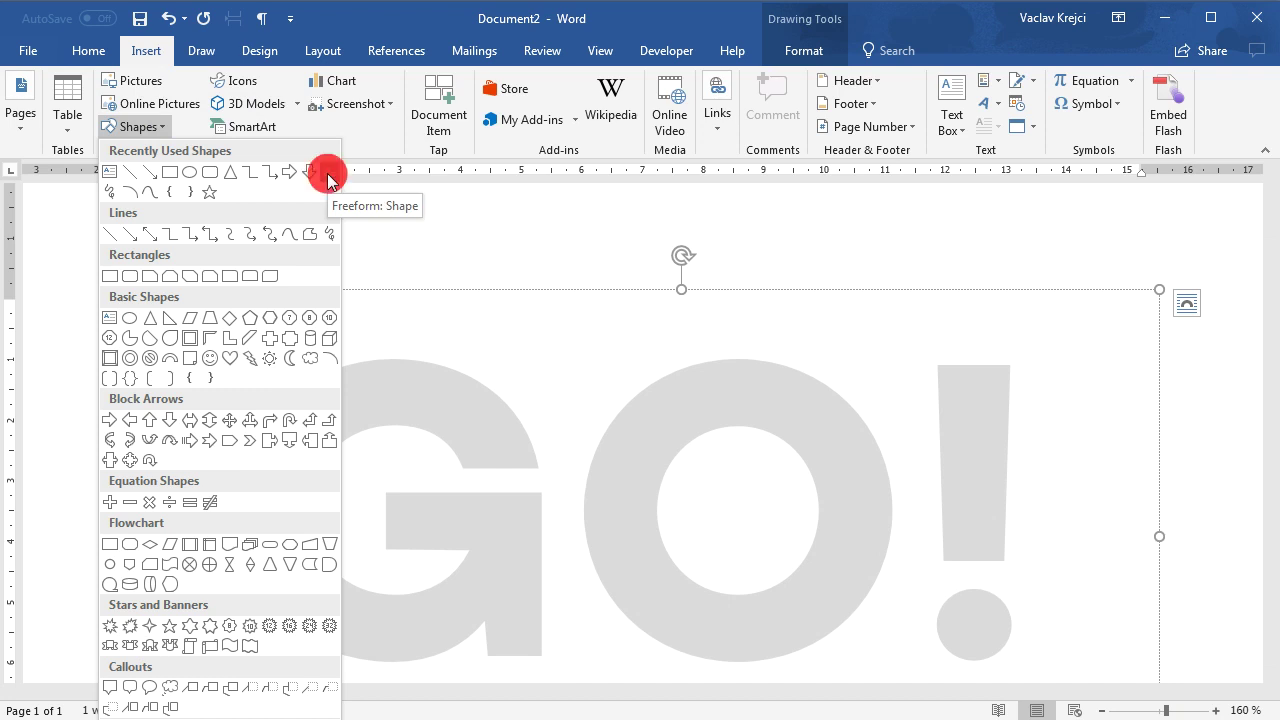
click(538, 465)
click(305, 384)
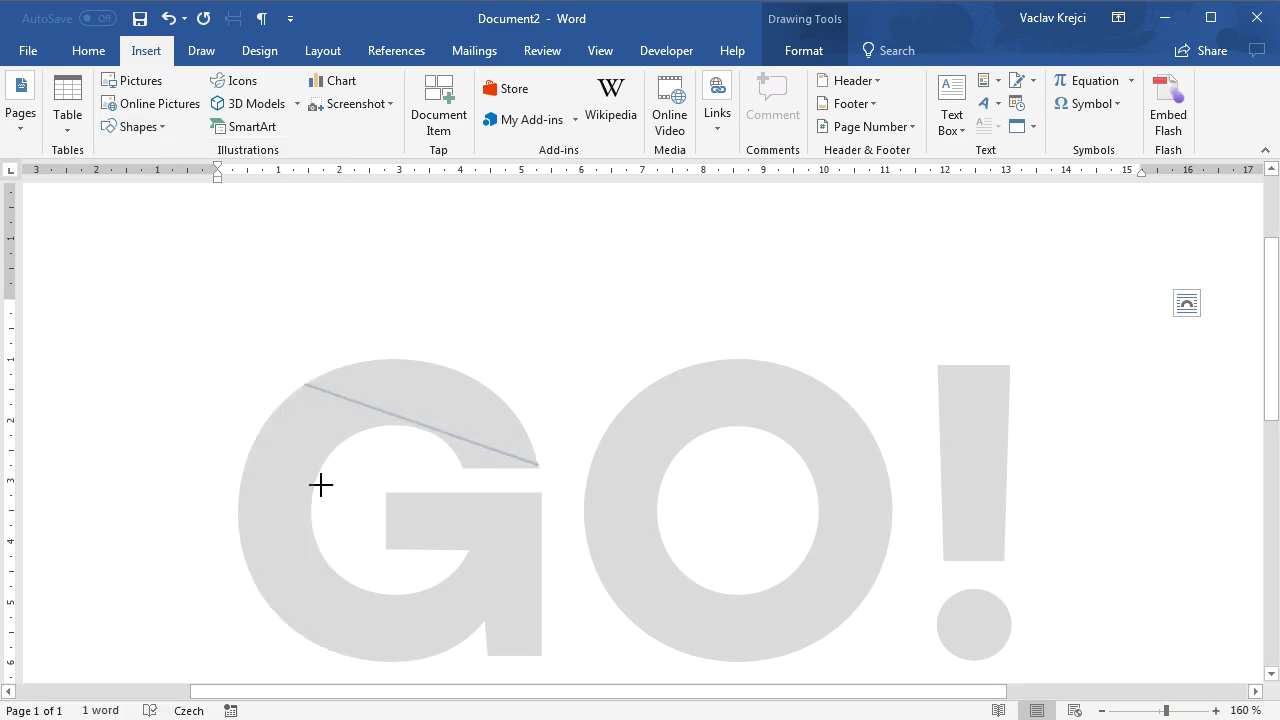
click(317, 643)
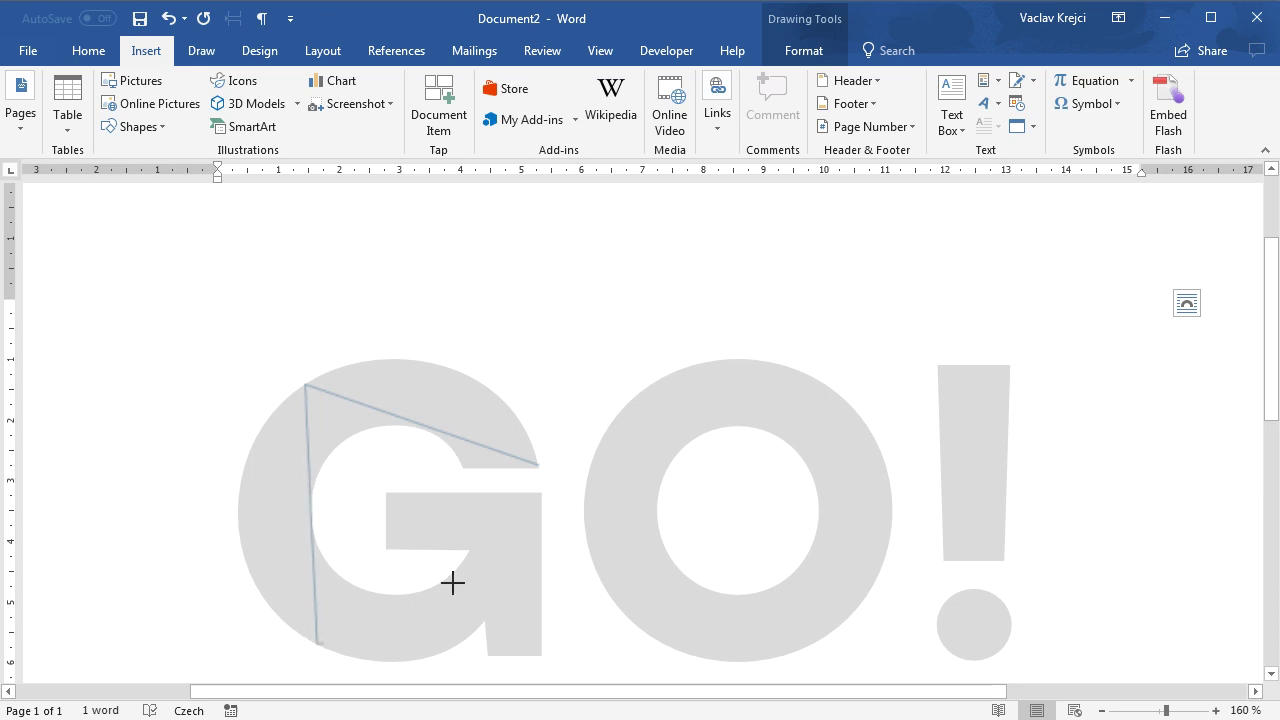
click(542, 545)
click(458, 496)
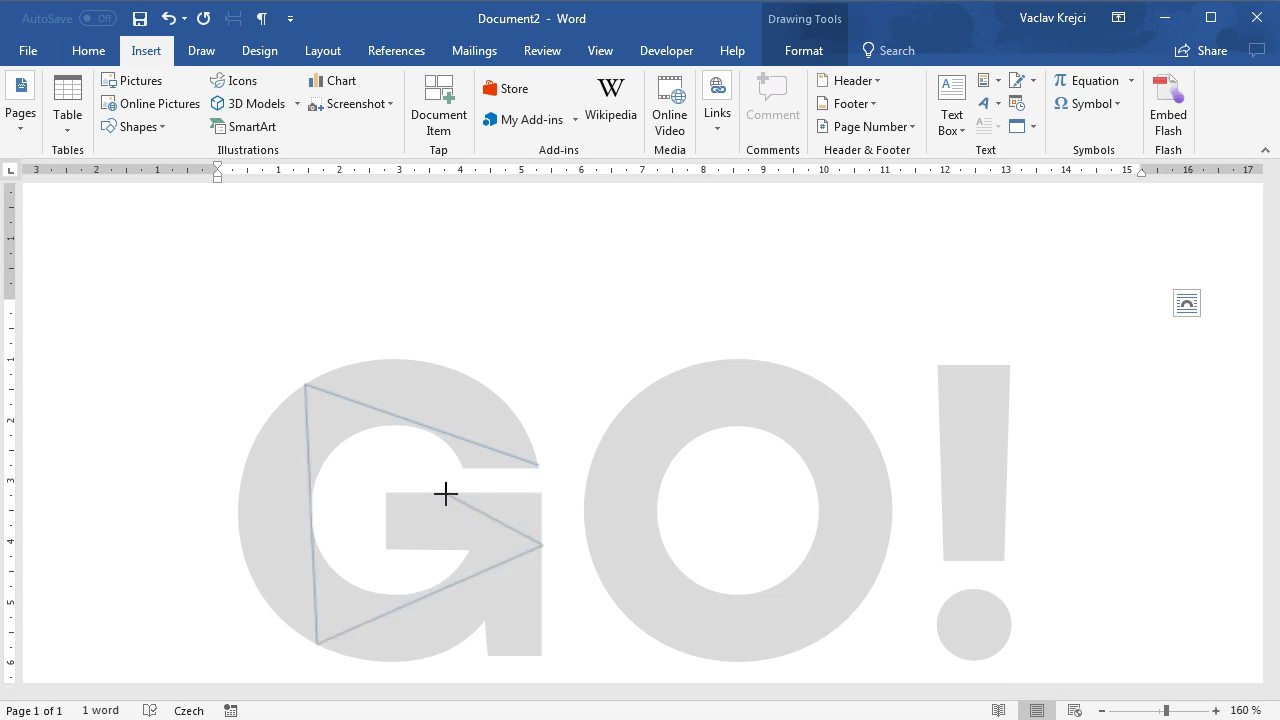
click(388, 545)
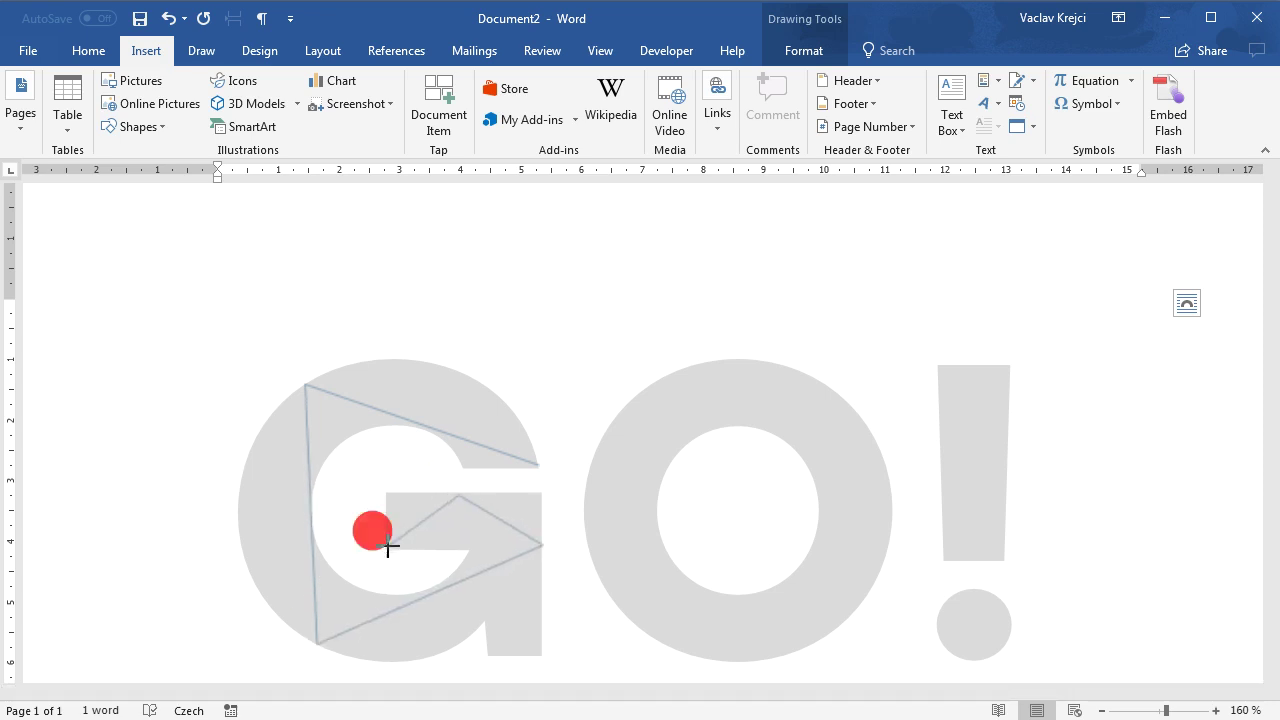
click(541, 545)
click(538, 658)
click(452, 580)
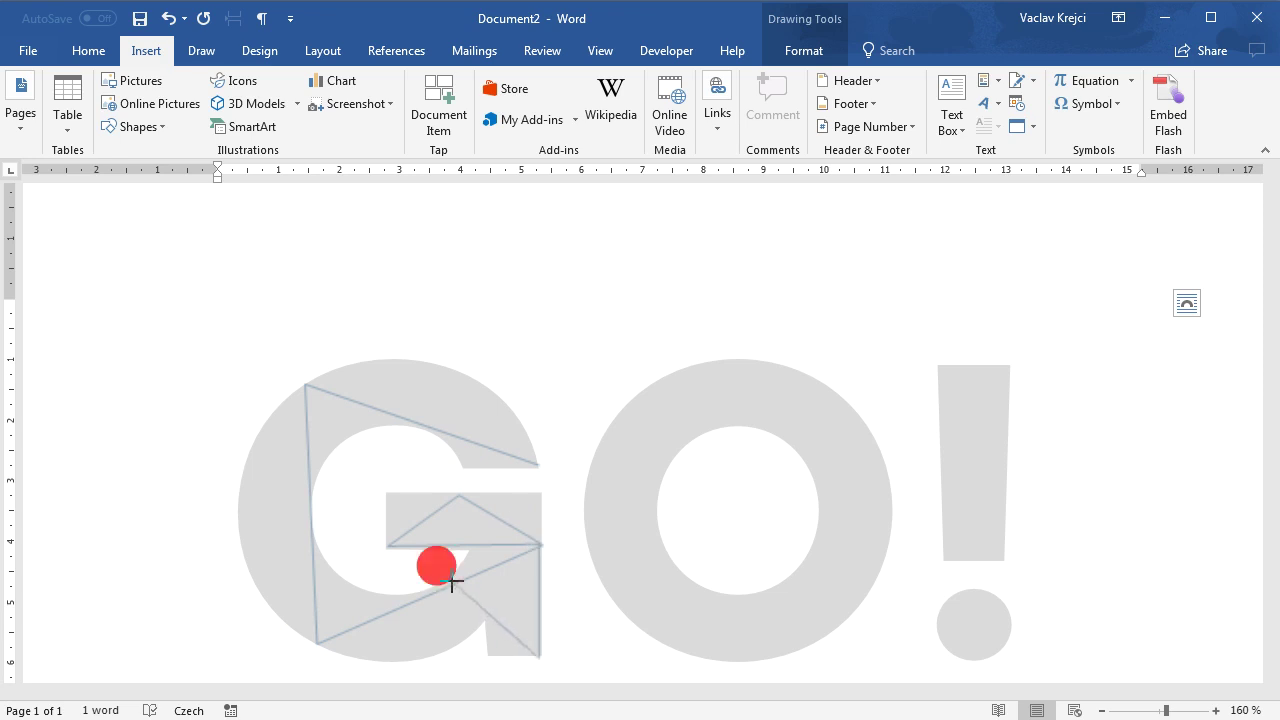
click(410, 660)
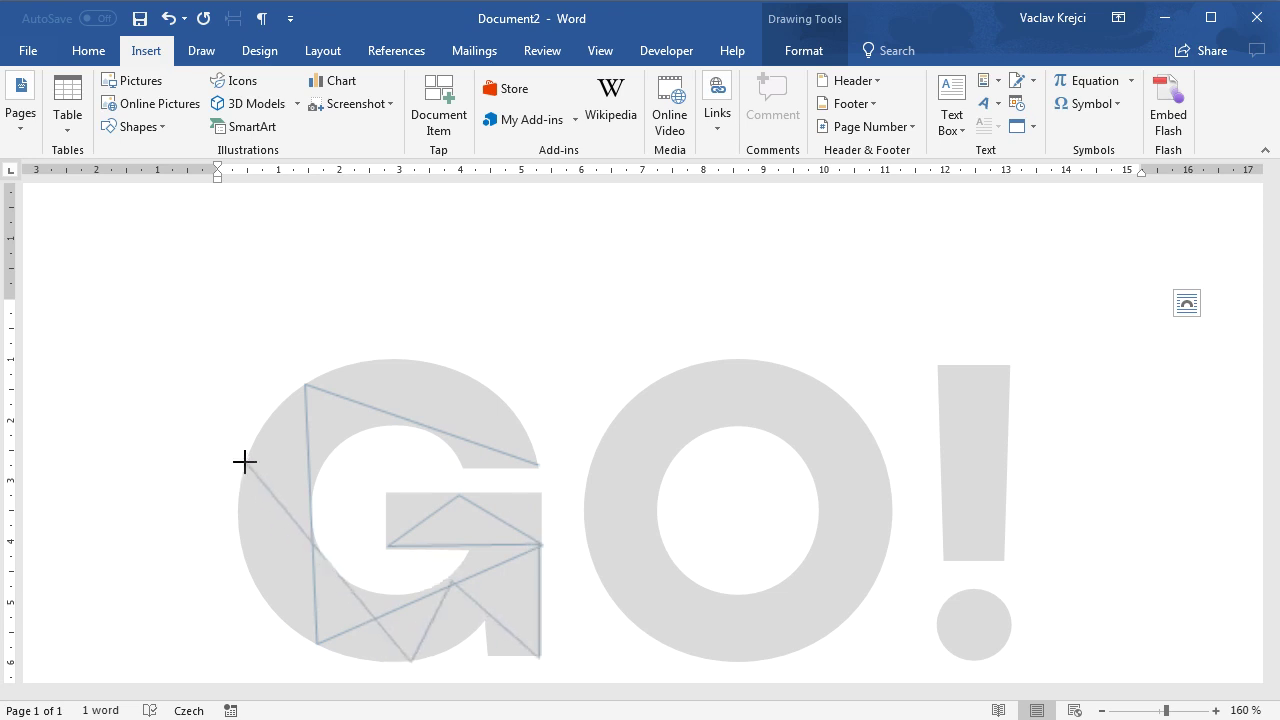
Add vertices across the G's upper curve, left edge and inner bar, closing at the start point.
click(472, 384)
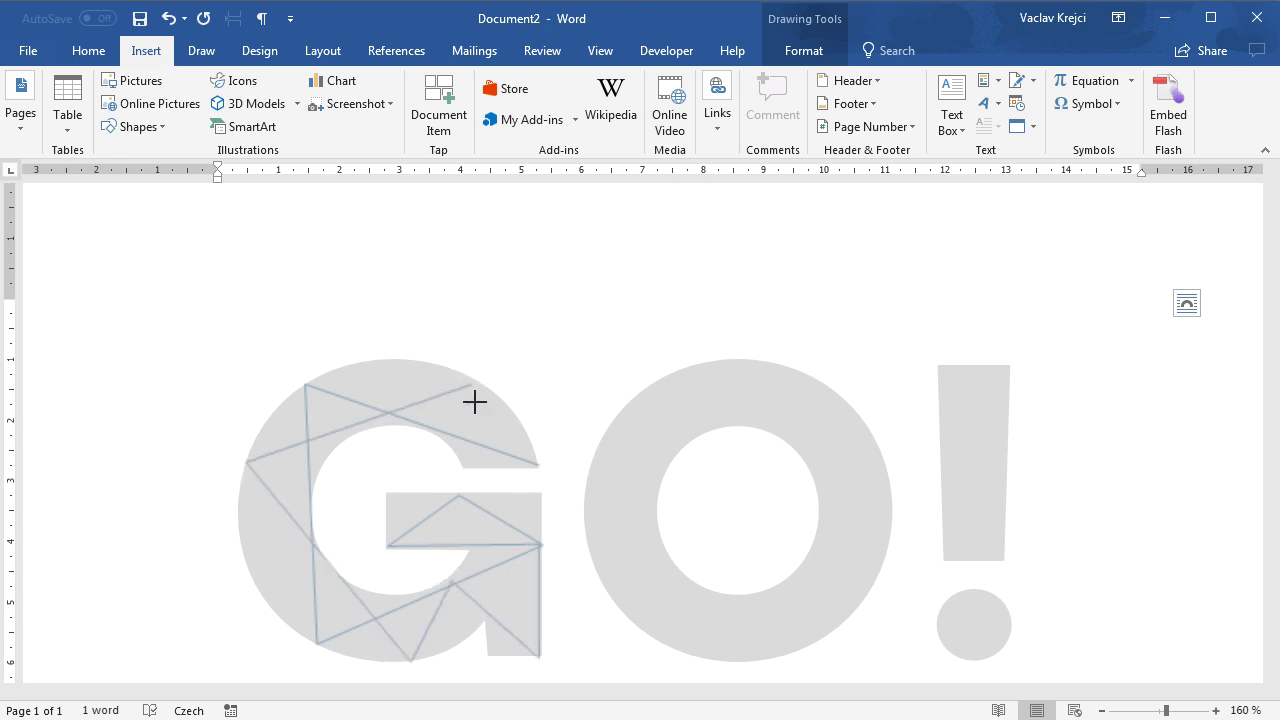
click(466, 466)
click(516, 415)
click(397, 360)
click(305, 383)
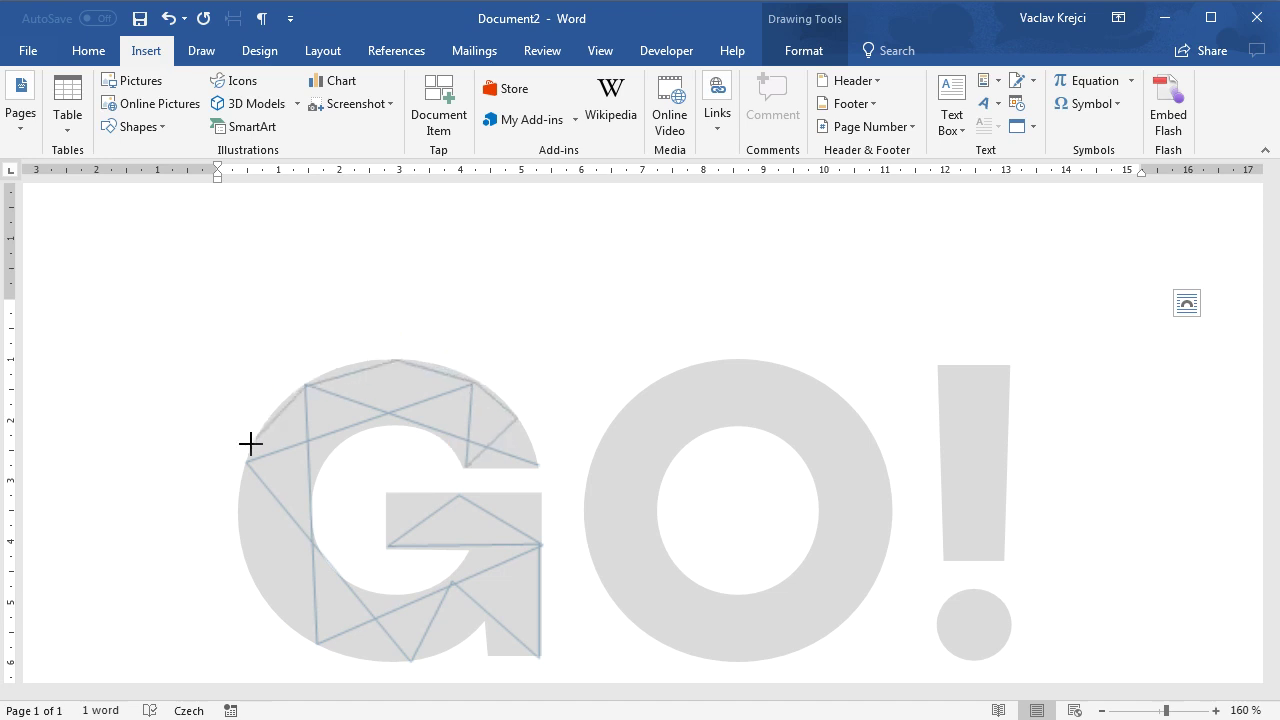
click(257, 406)
click(249, 558)
click(491, 658)
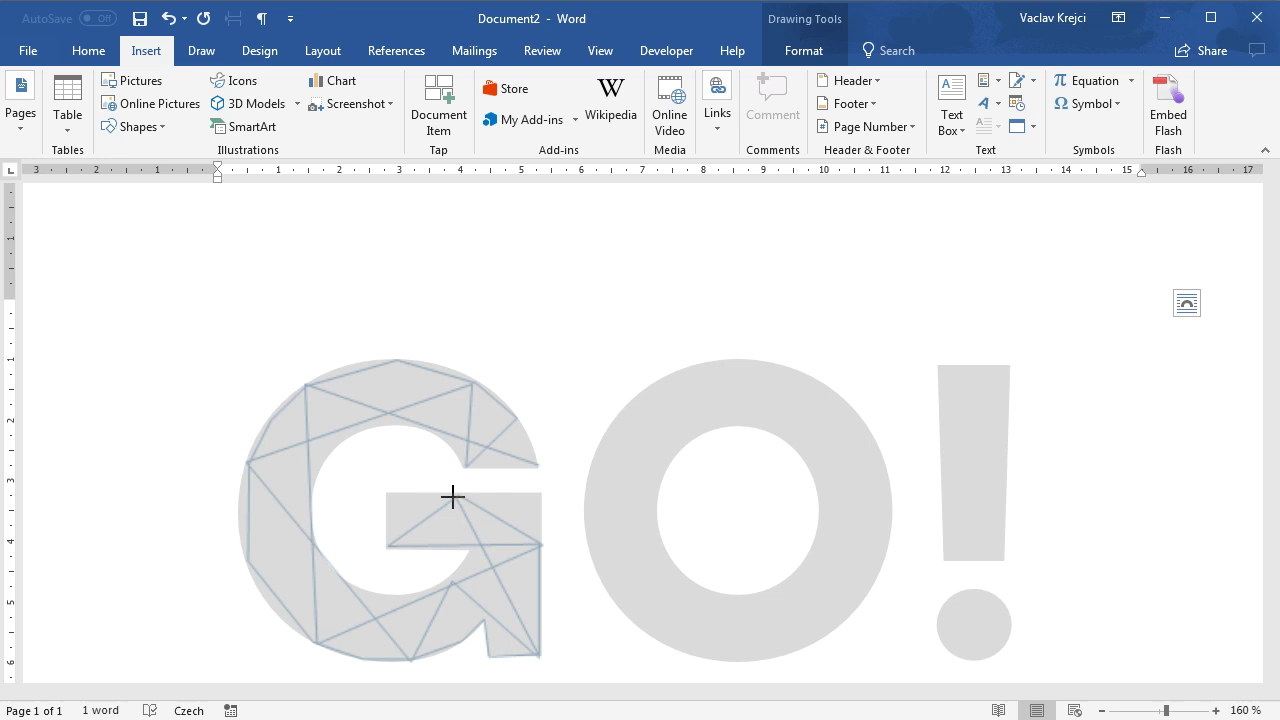
click(385, 544)
click(542, 495)
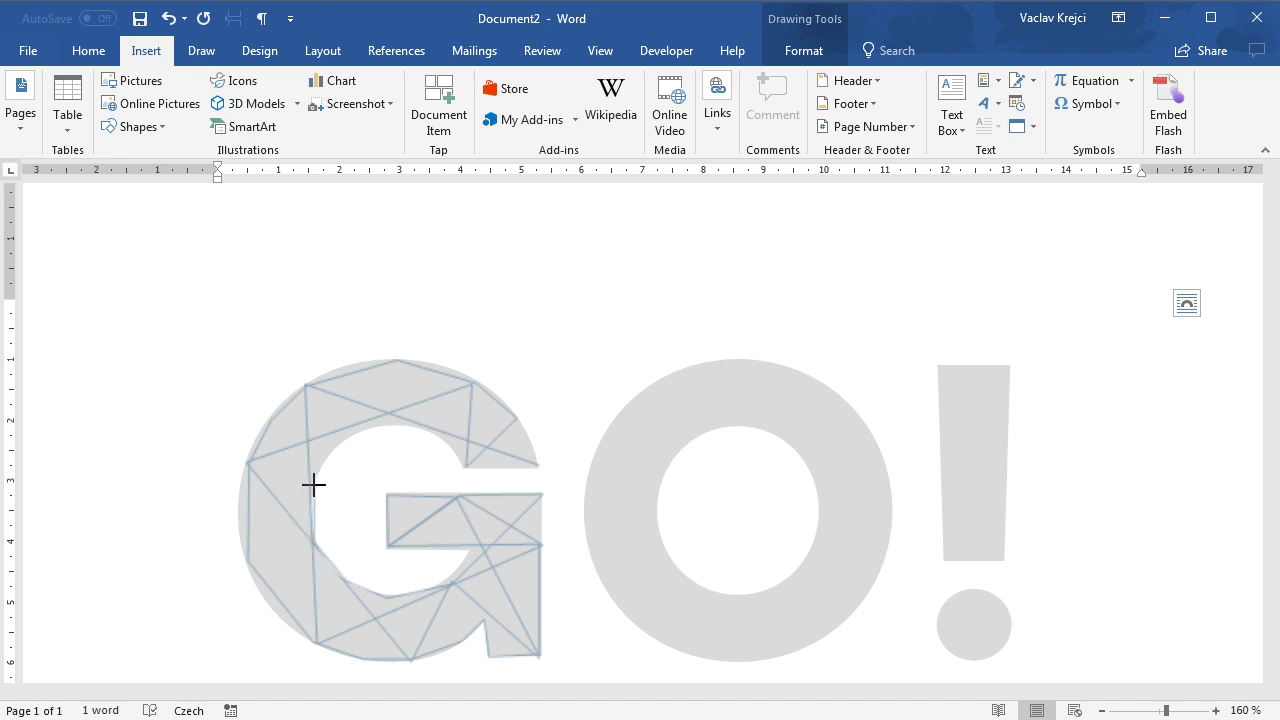
mouse_move(313, 484)
mouse_down()
mouse_move(349, 431)
mouse_move(411, 423)
mouse_move(451, 433)
mouse_move(460, 466)
mouse_up()
click(536, 465)
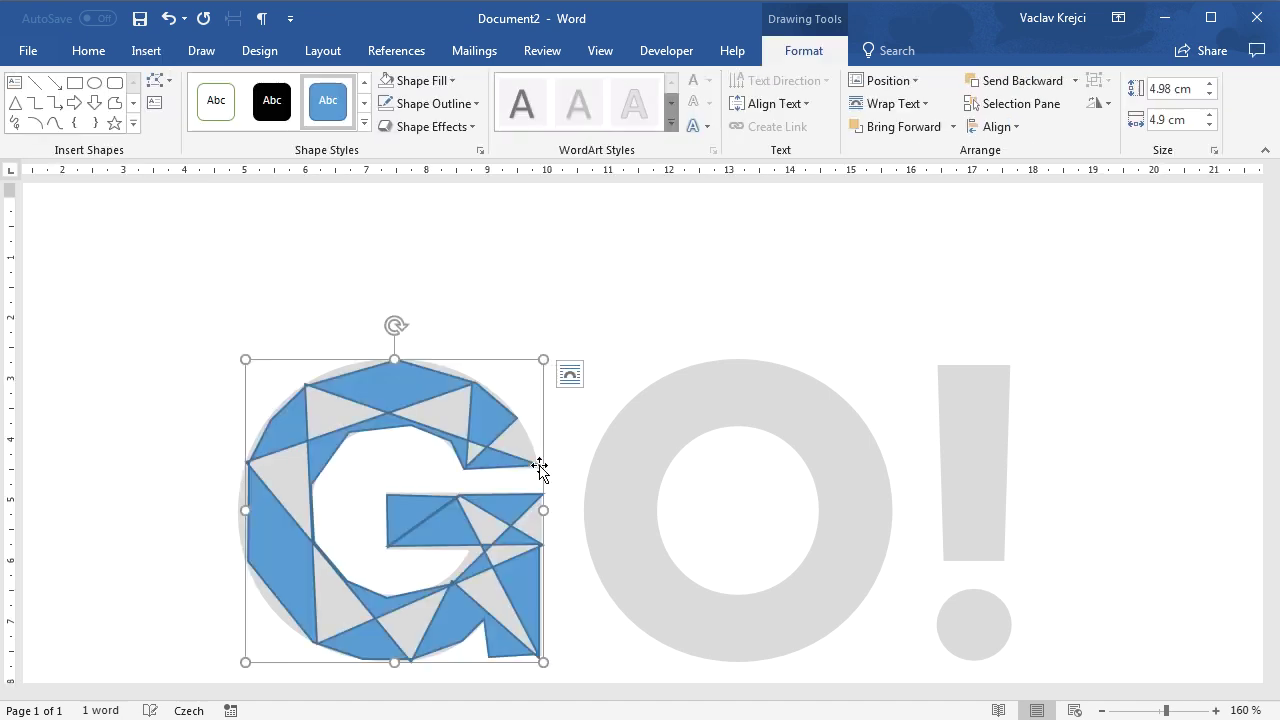
In Format Shape, give the G wireframe No fill and Square line caps.
right_click(494, 431)
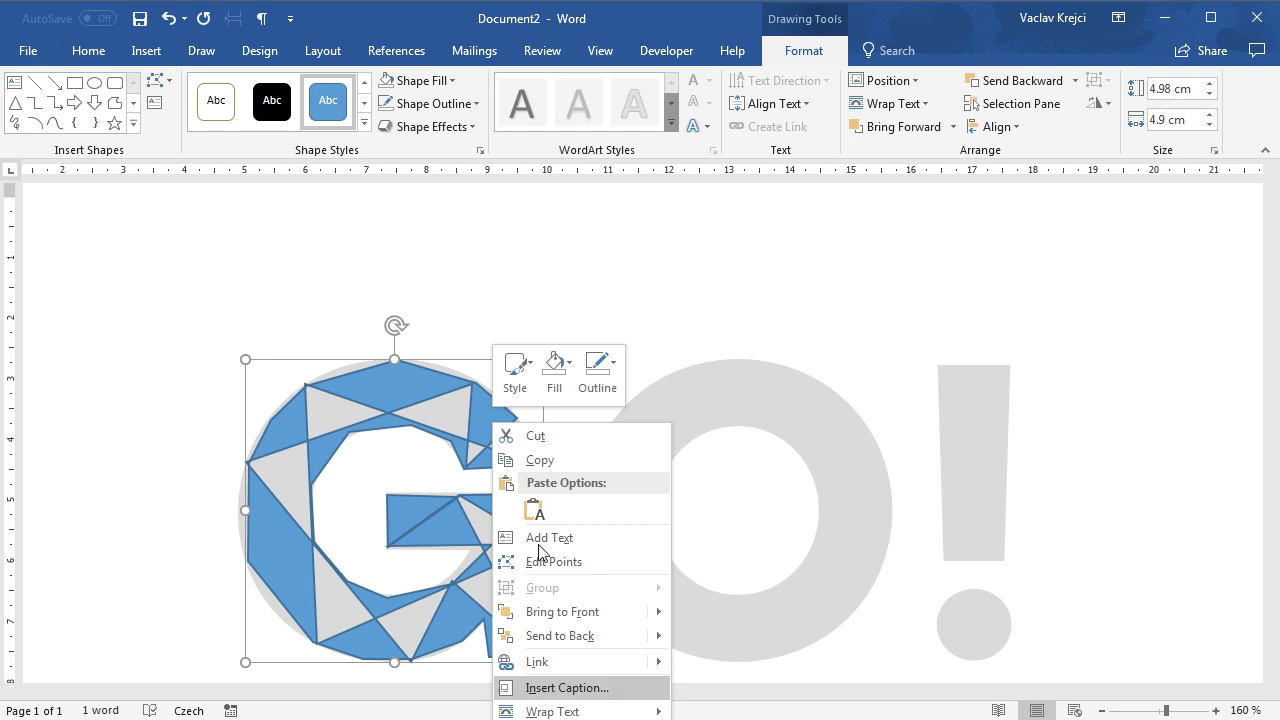
key(Escape)
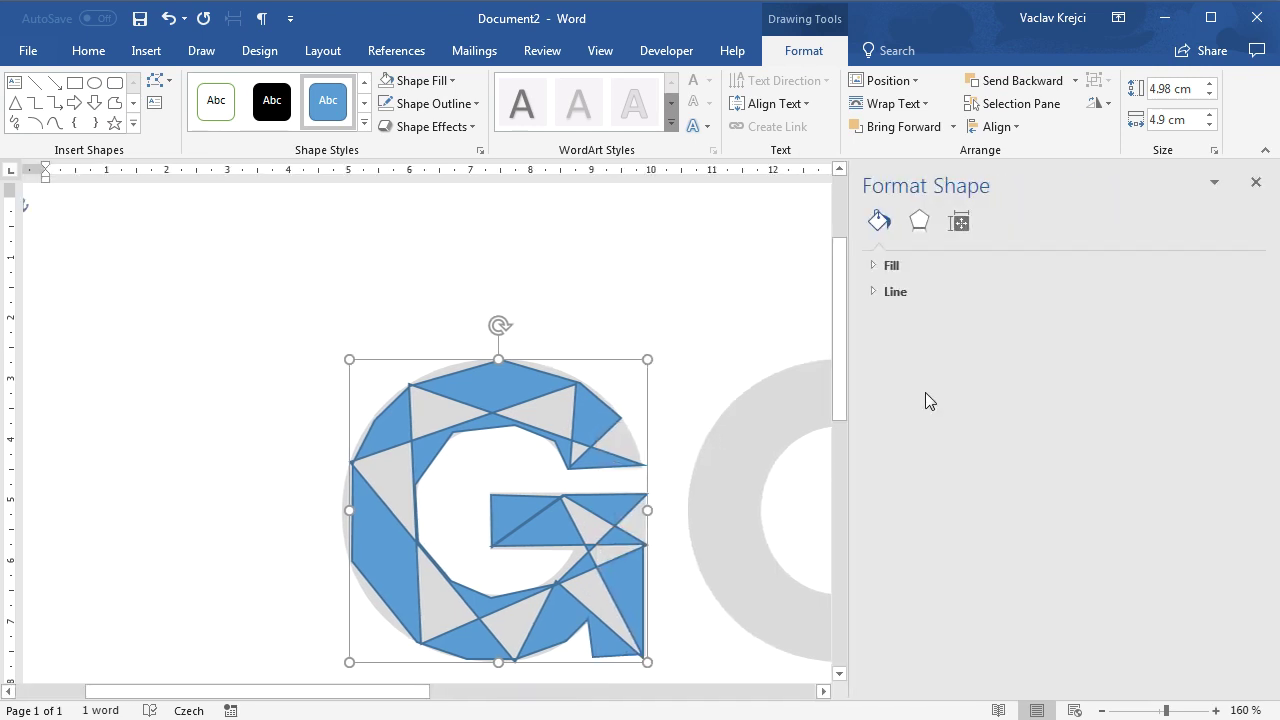
click(907, 267)
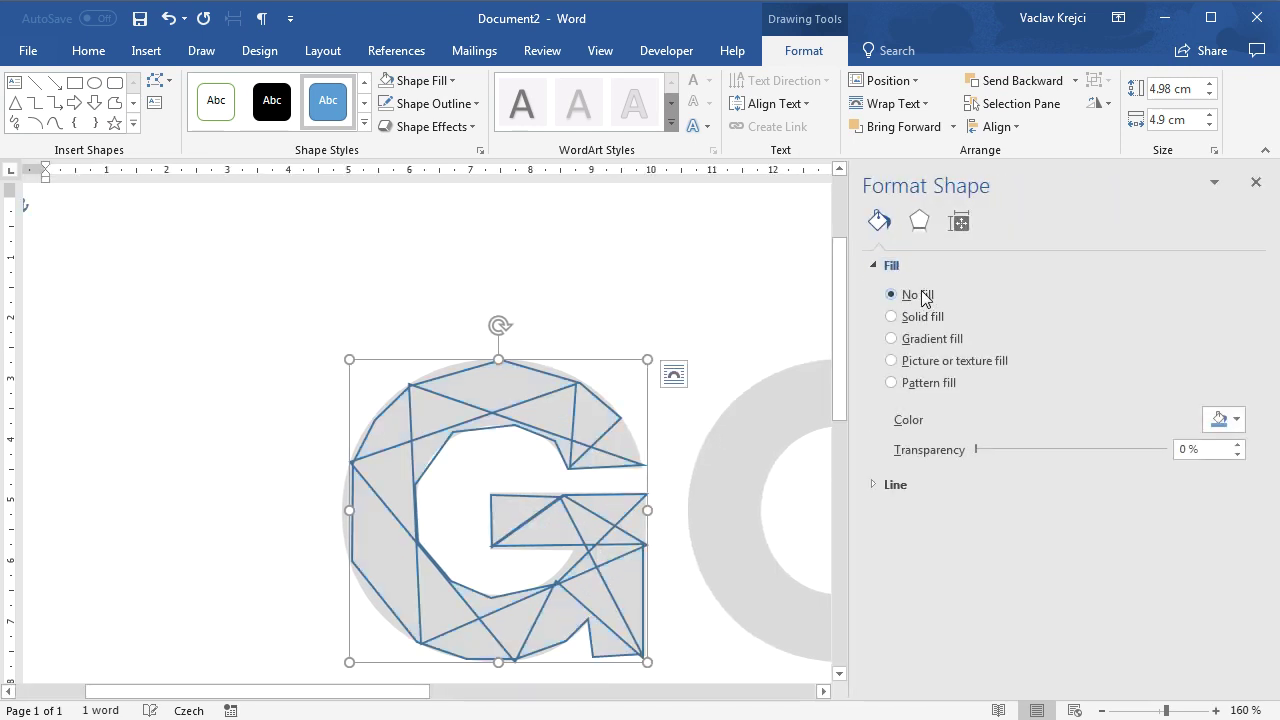
click(897, 417)
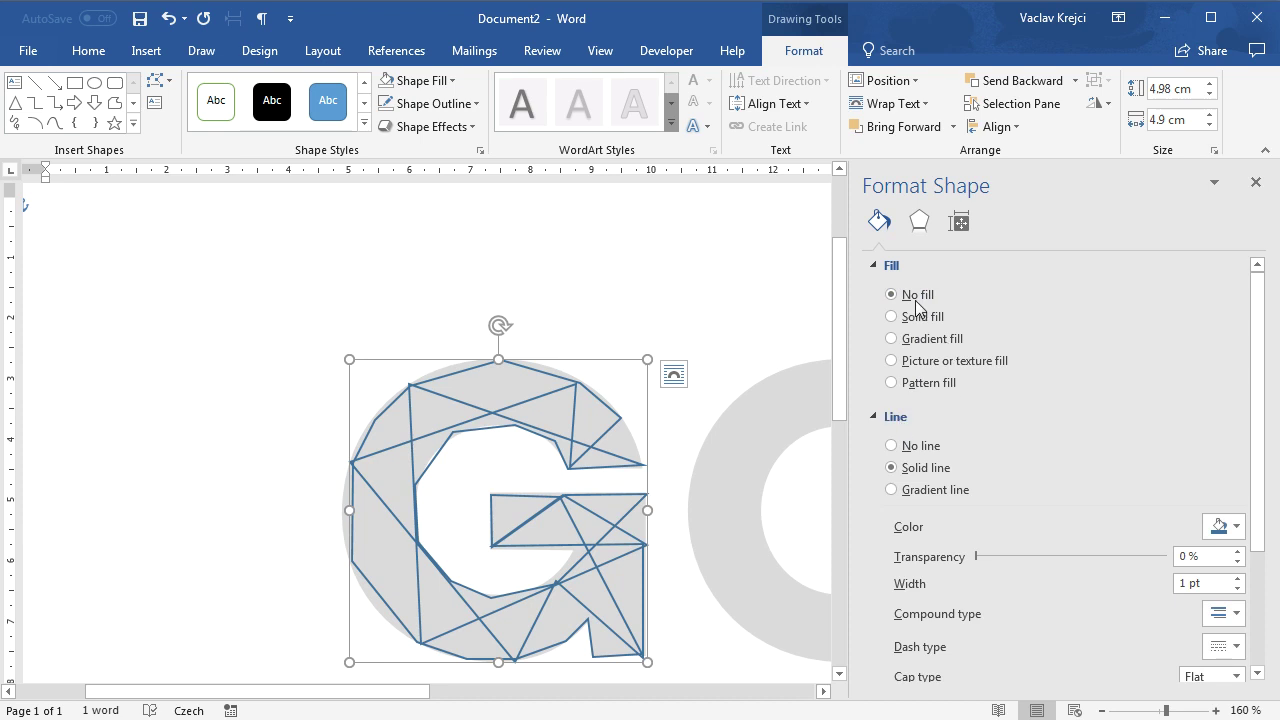
click(880, 266)
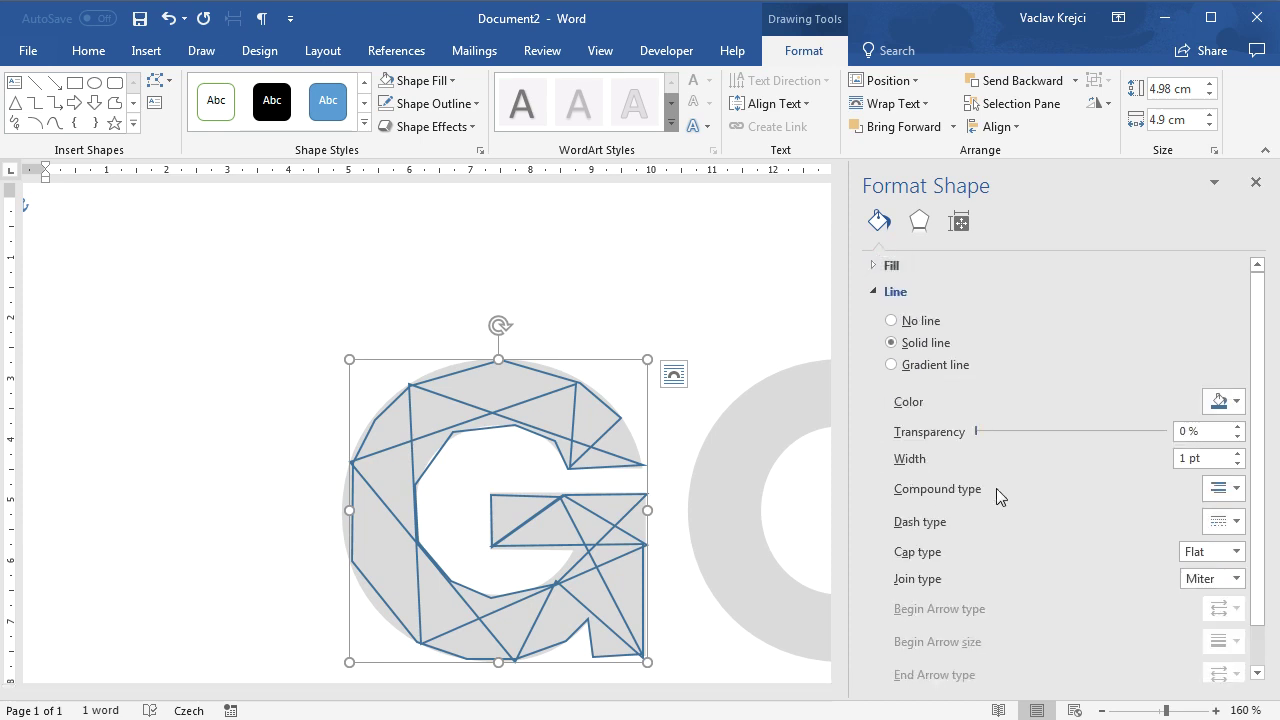
click(1236, 551)
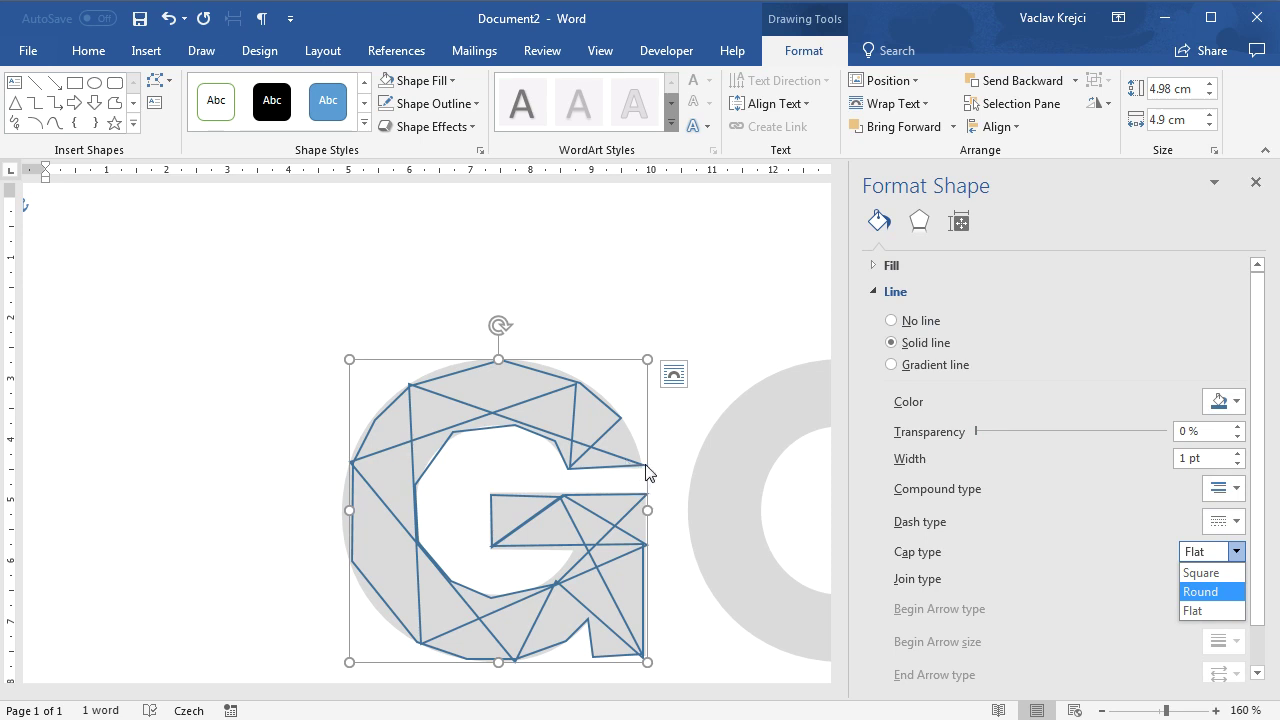
click(1205, 572)
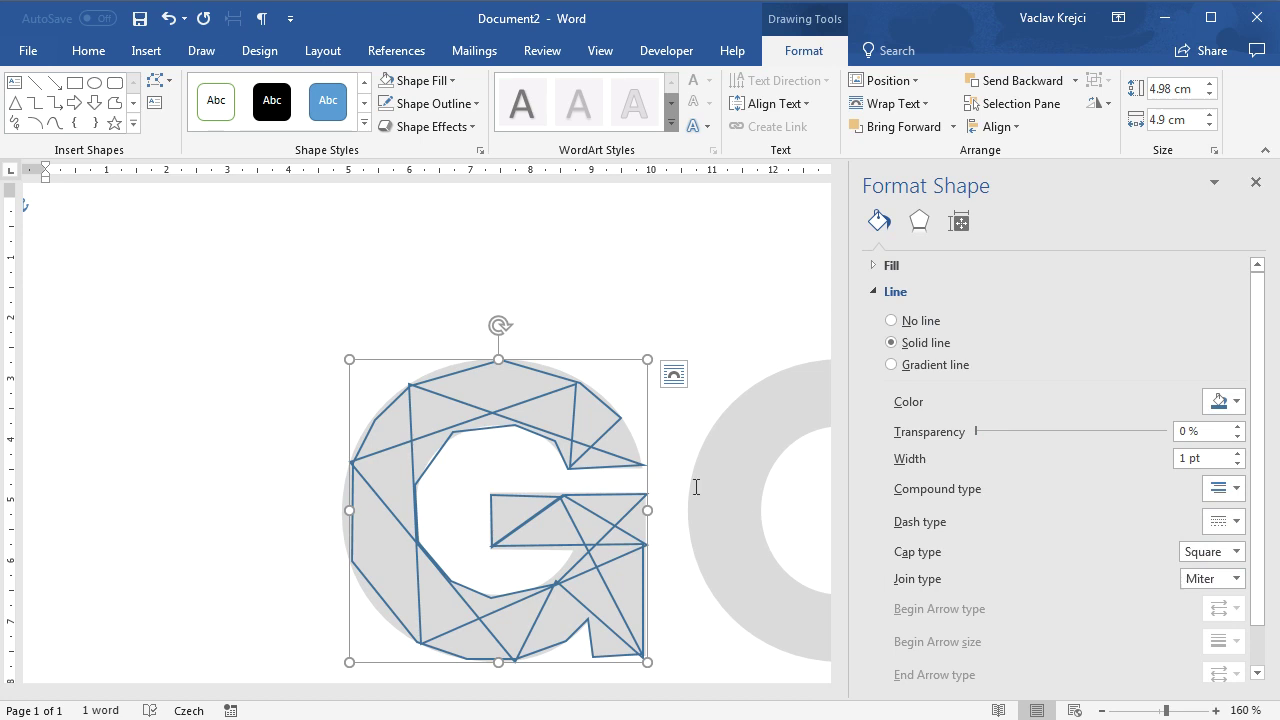
Set the G wireframe's join type to Bevel and its line colour to purple.
click(1236, 578)
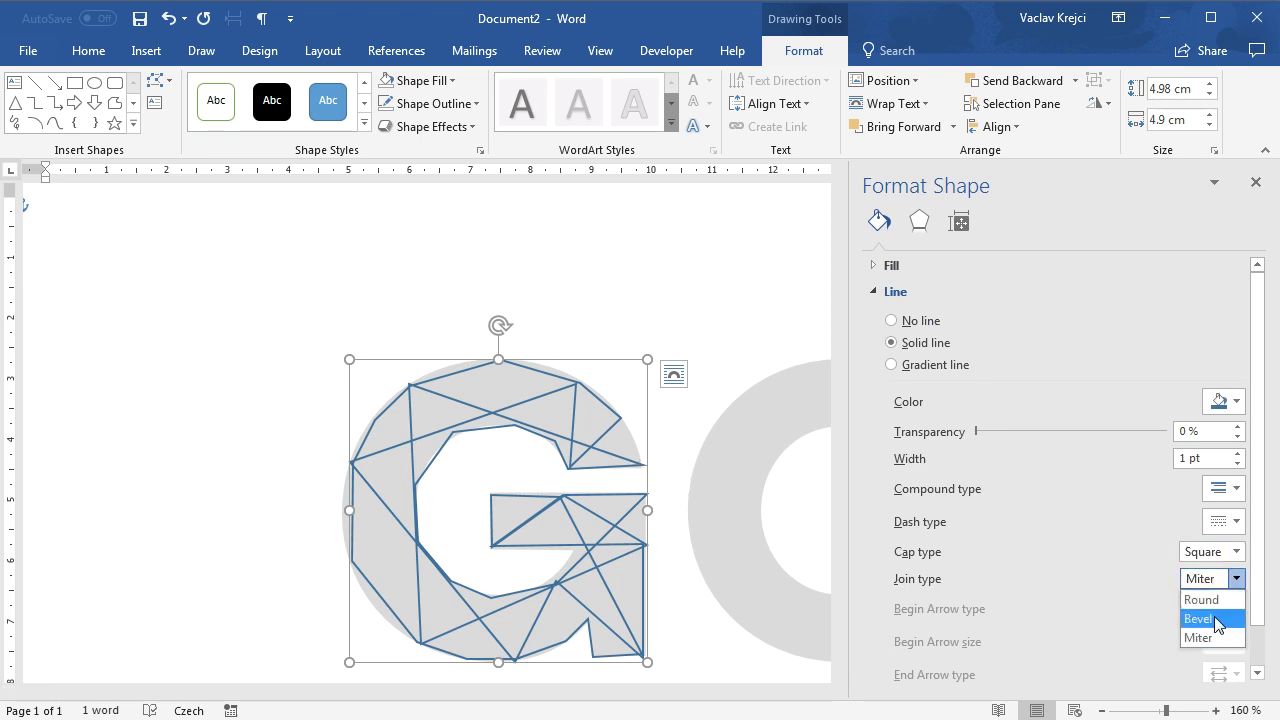
click(1218, 620)
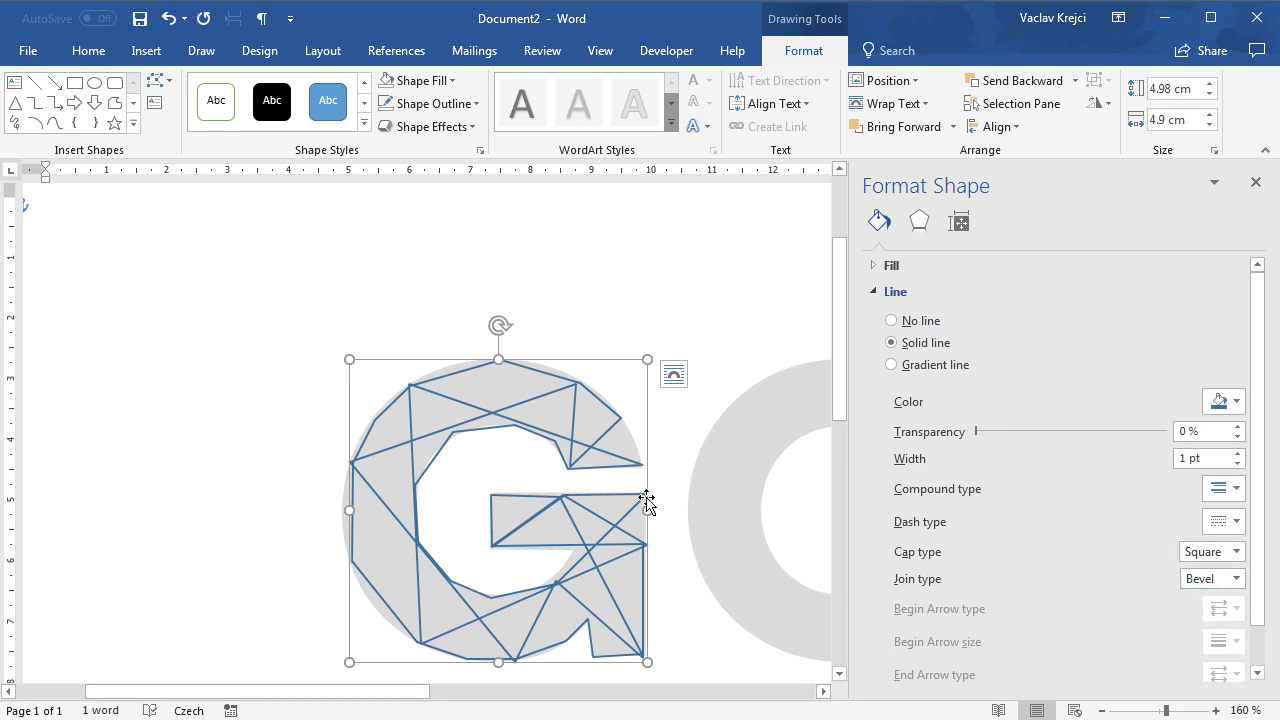
click(1217, 404)
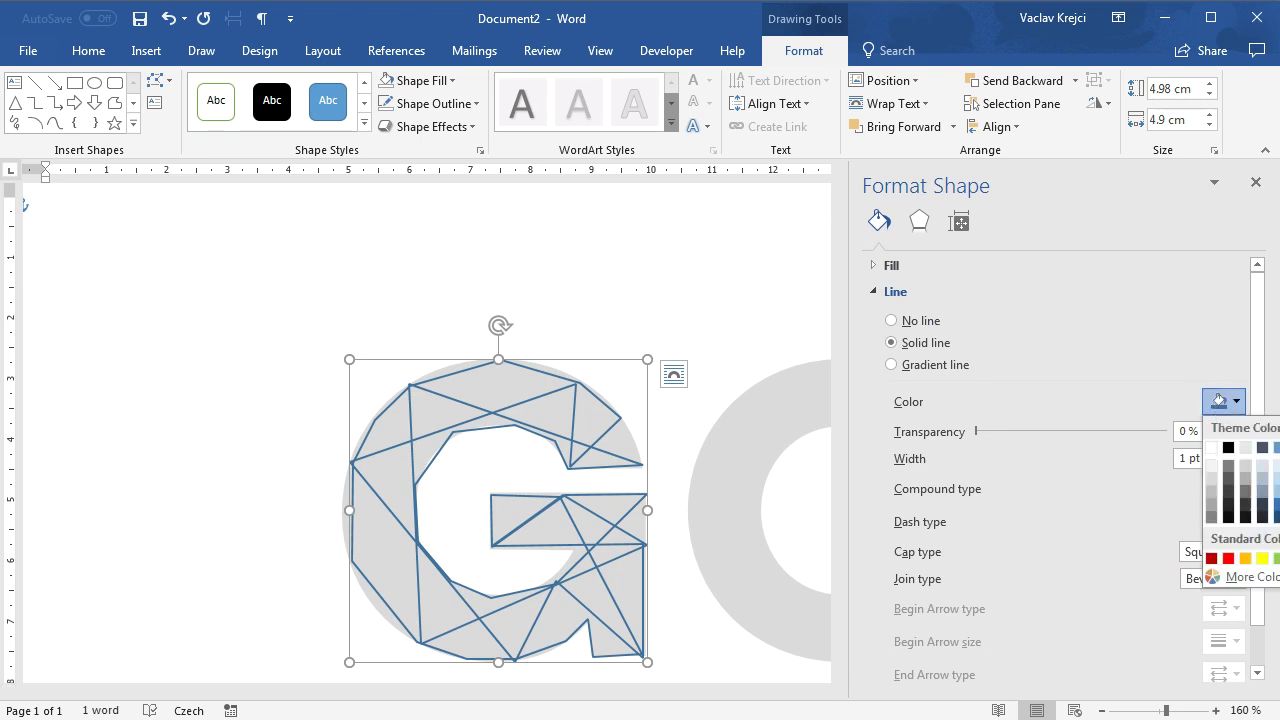
click(1279, 558)
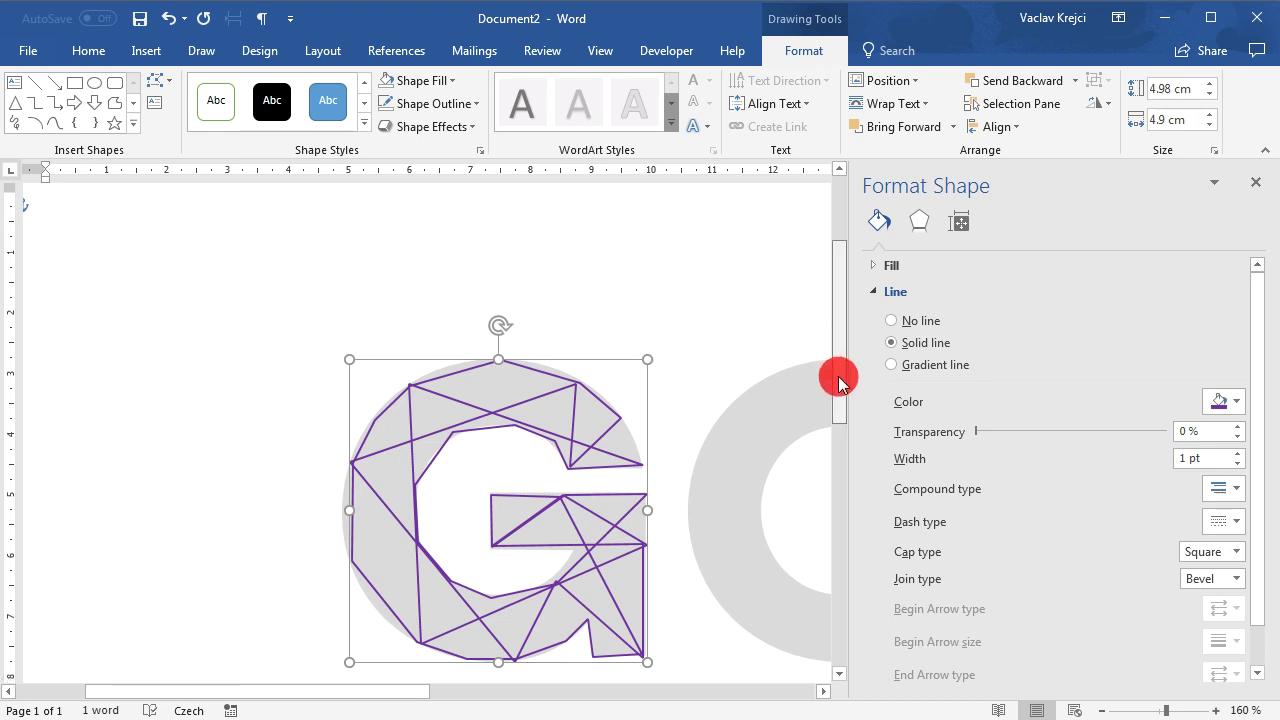
scroll(838, 380, down, 2)
drag(380, 694, 523, 694)
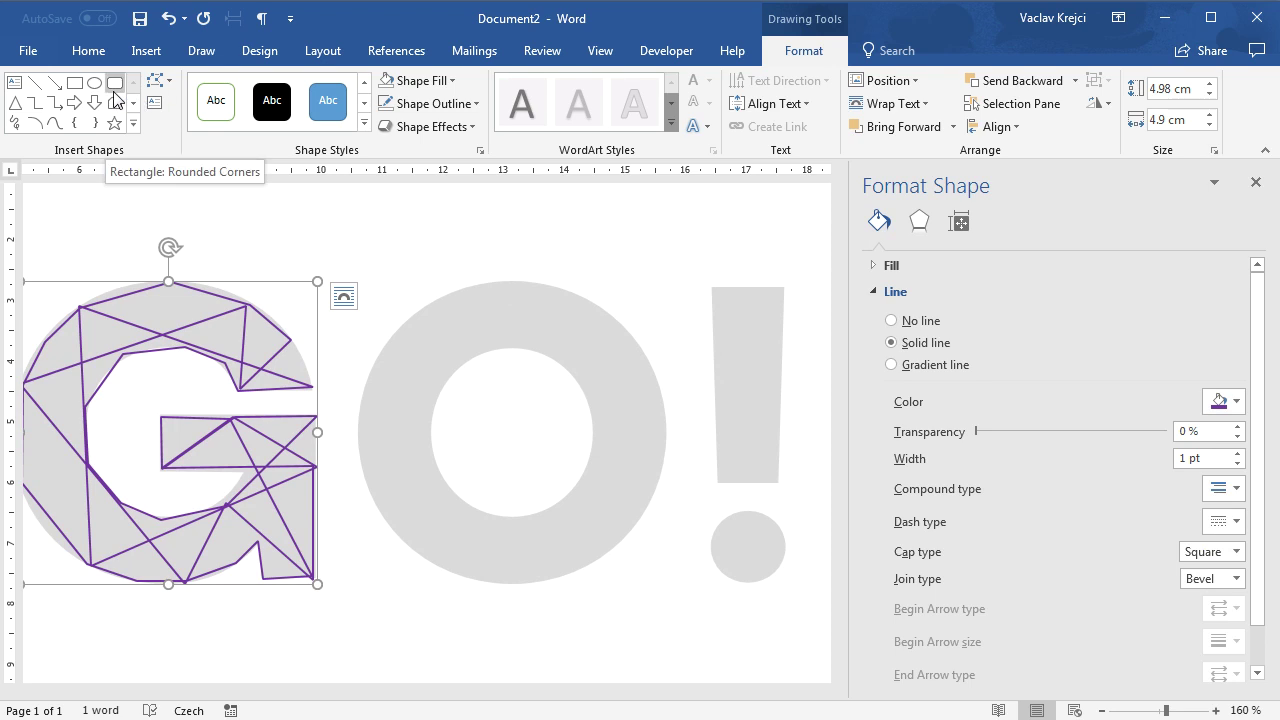
click(370, 276)
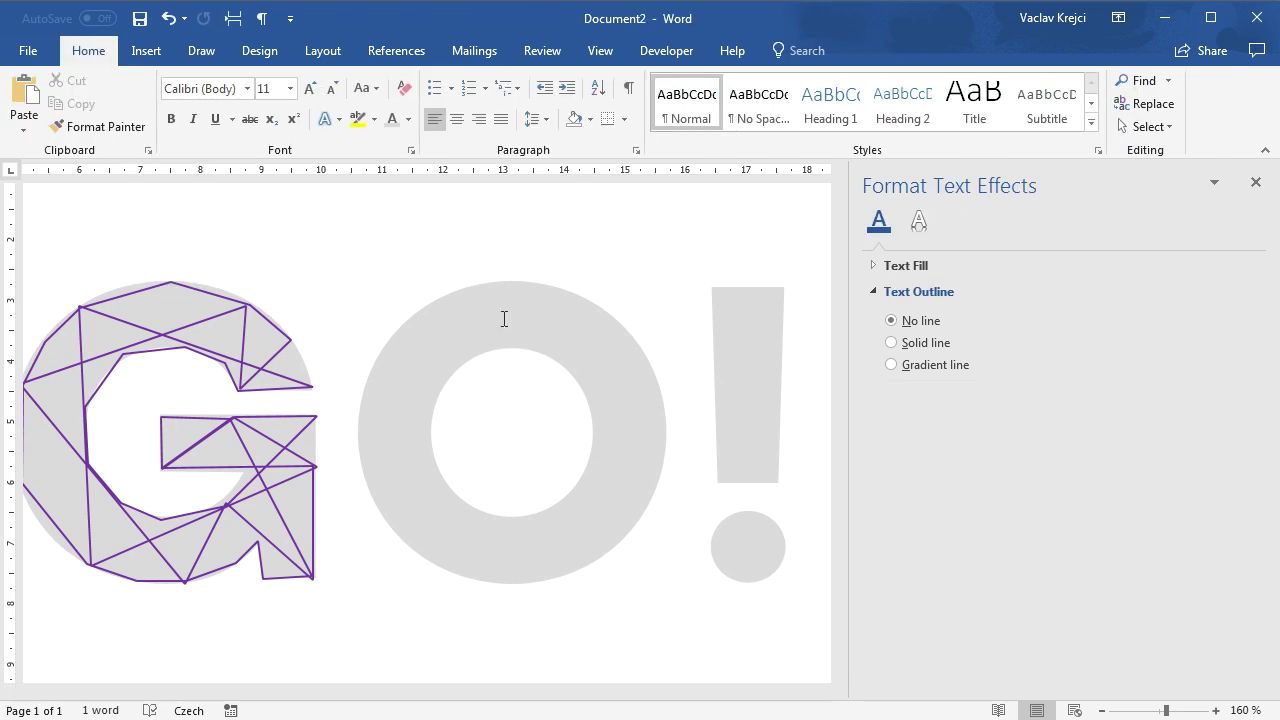
Start a new Freeform: Shape on the O, with vertices at its right edge, bottom, top and left.
click(157, 55)
click(141, 127)
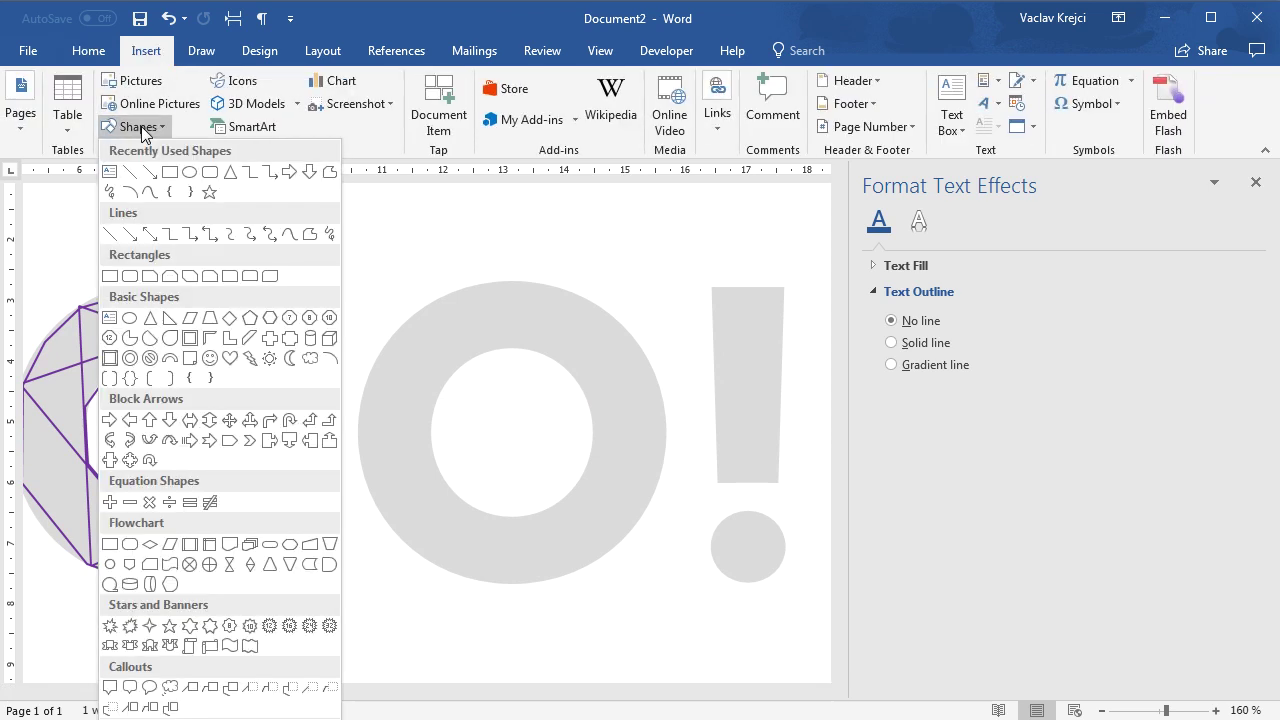
click(333, 176)
click(422, 308)
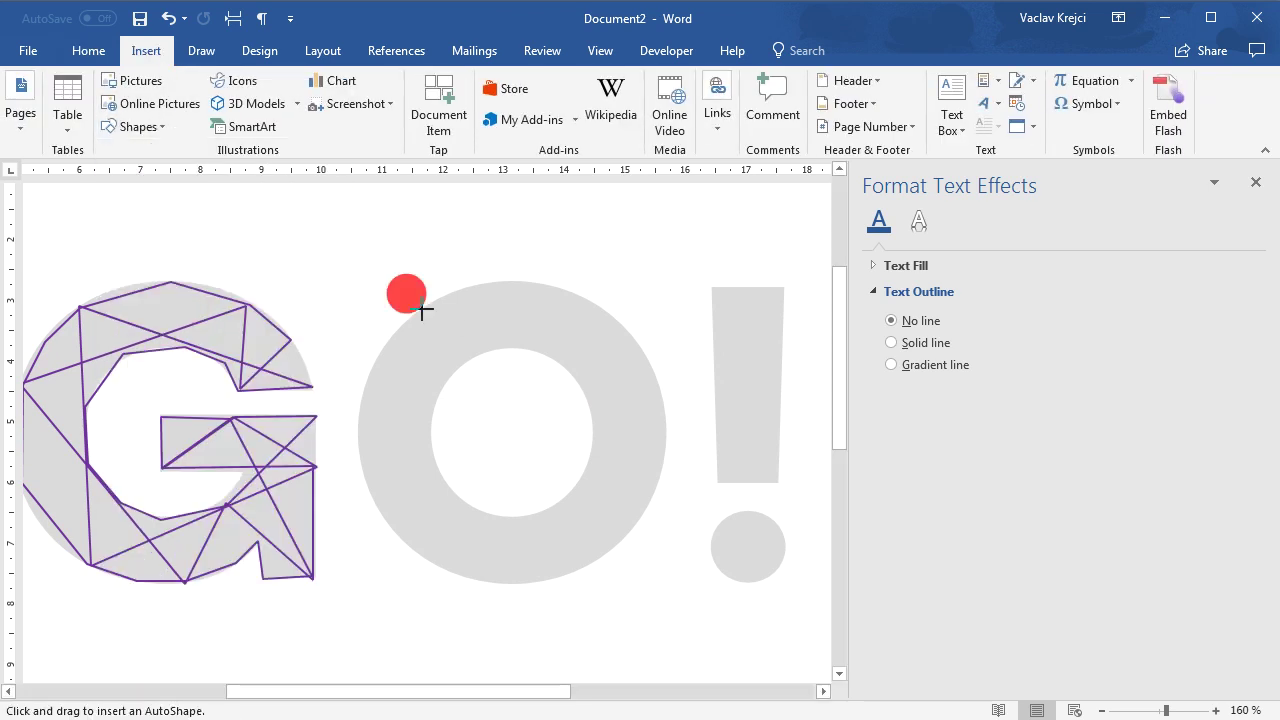
click(659, 390)
click(500, 582)
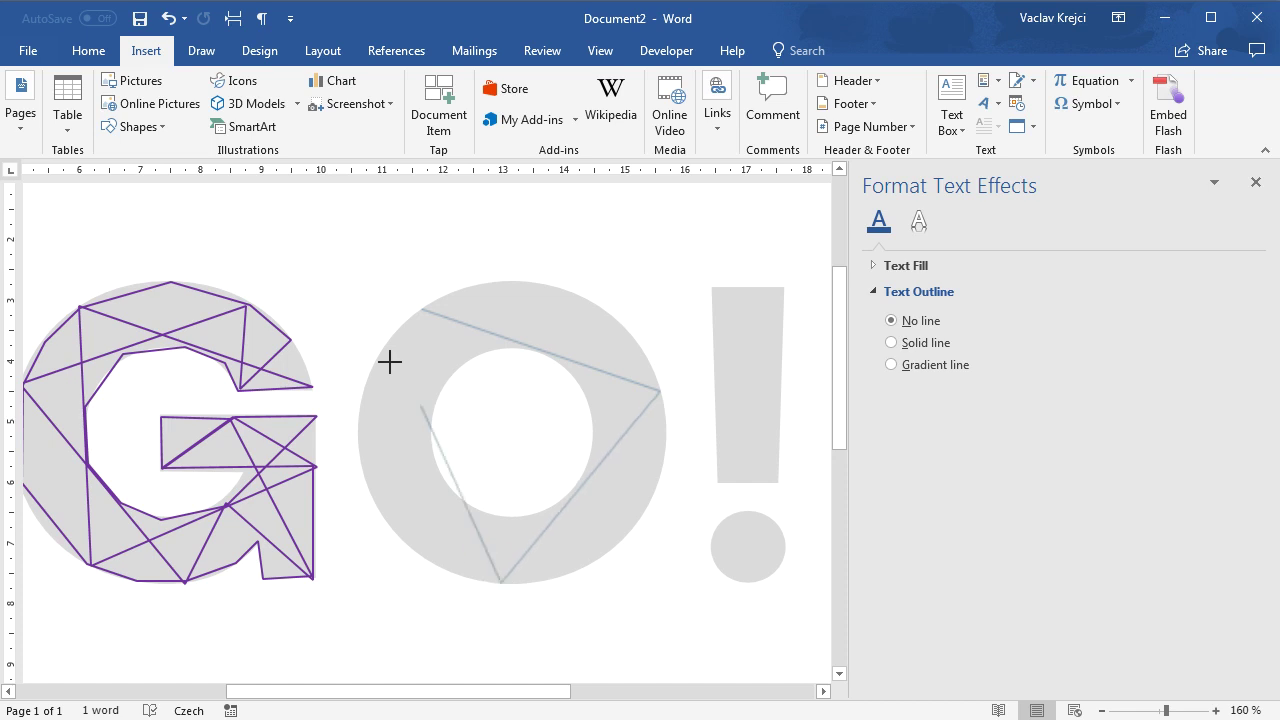
click(549, 288)
click(629, 528)
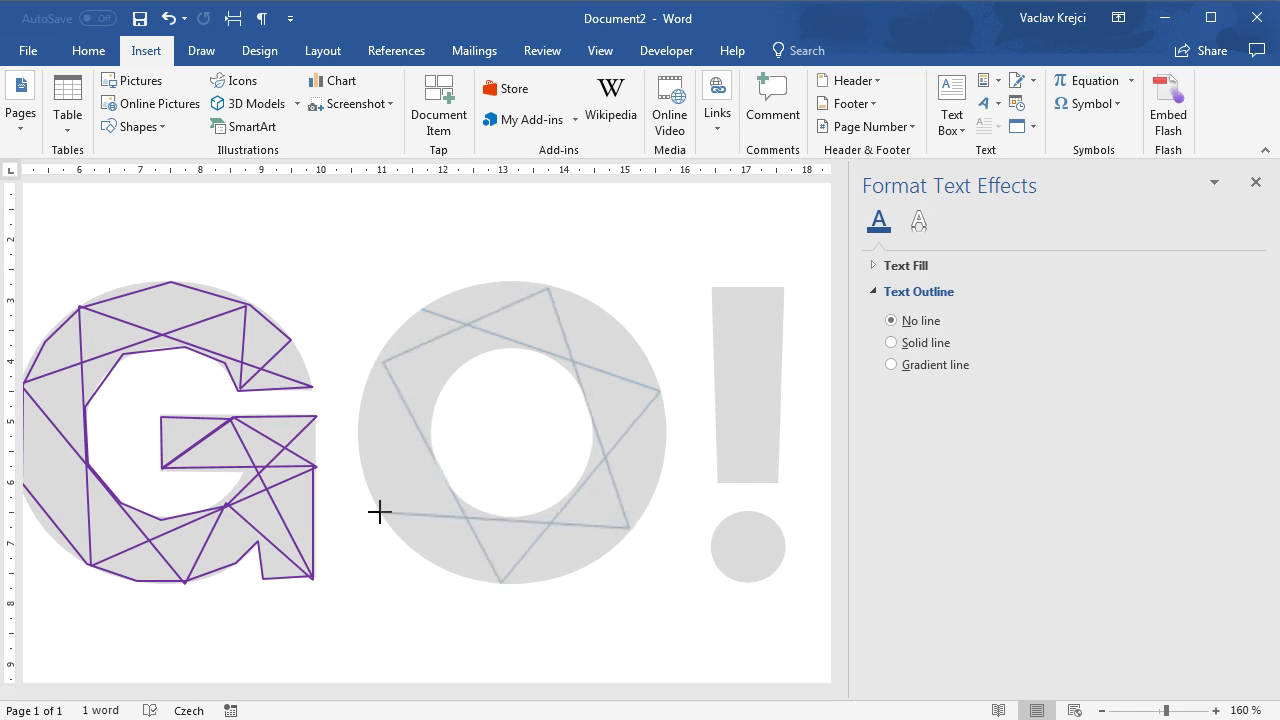
click(499, 285)
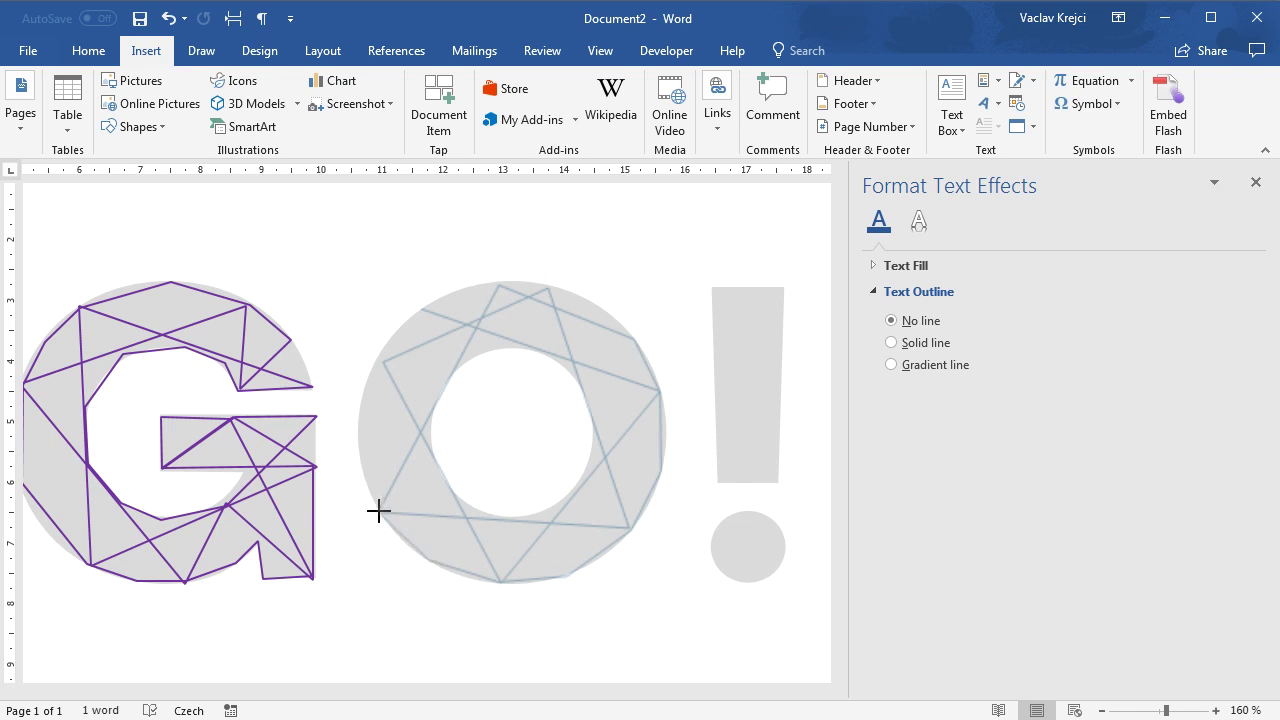
click(360, 430)
click(438, 301)
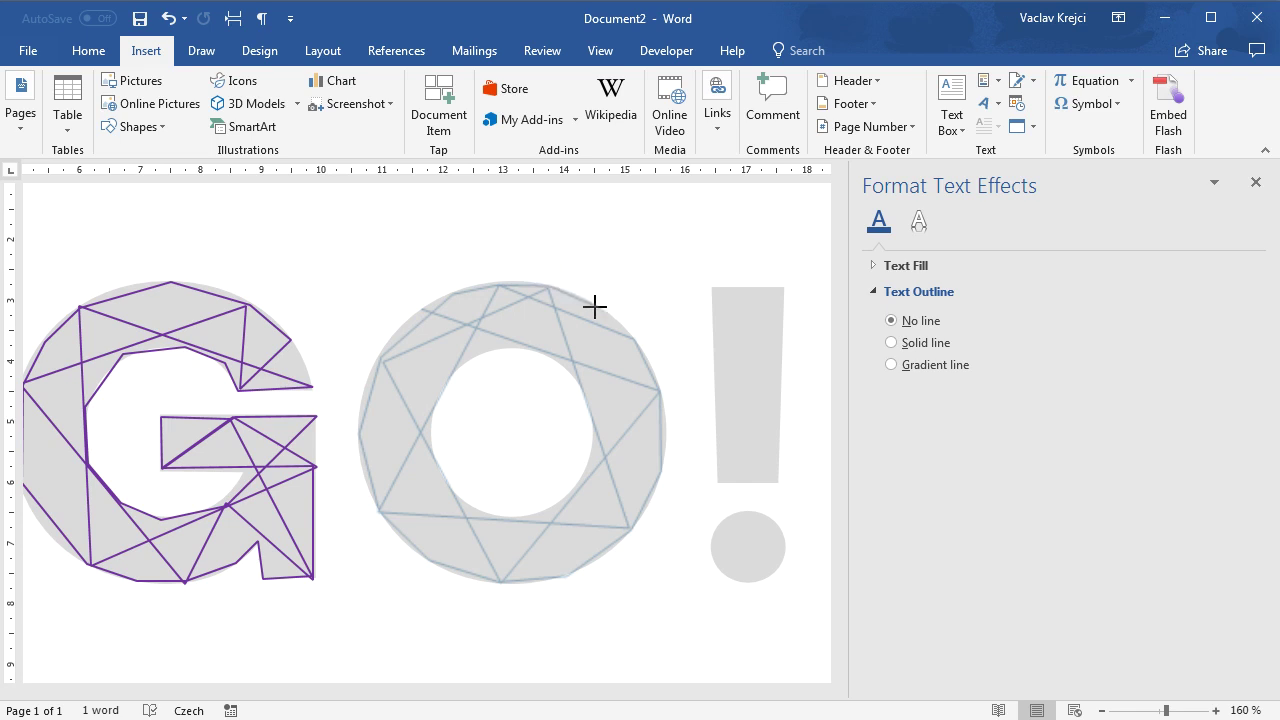
Add vertices along the O's inner edge, top and right, closing at the start point.
click(624, 329)
click(414, 426)
click(420, 391)
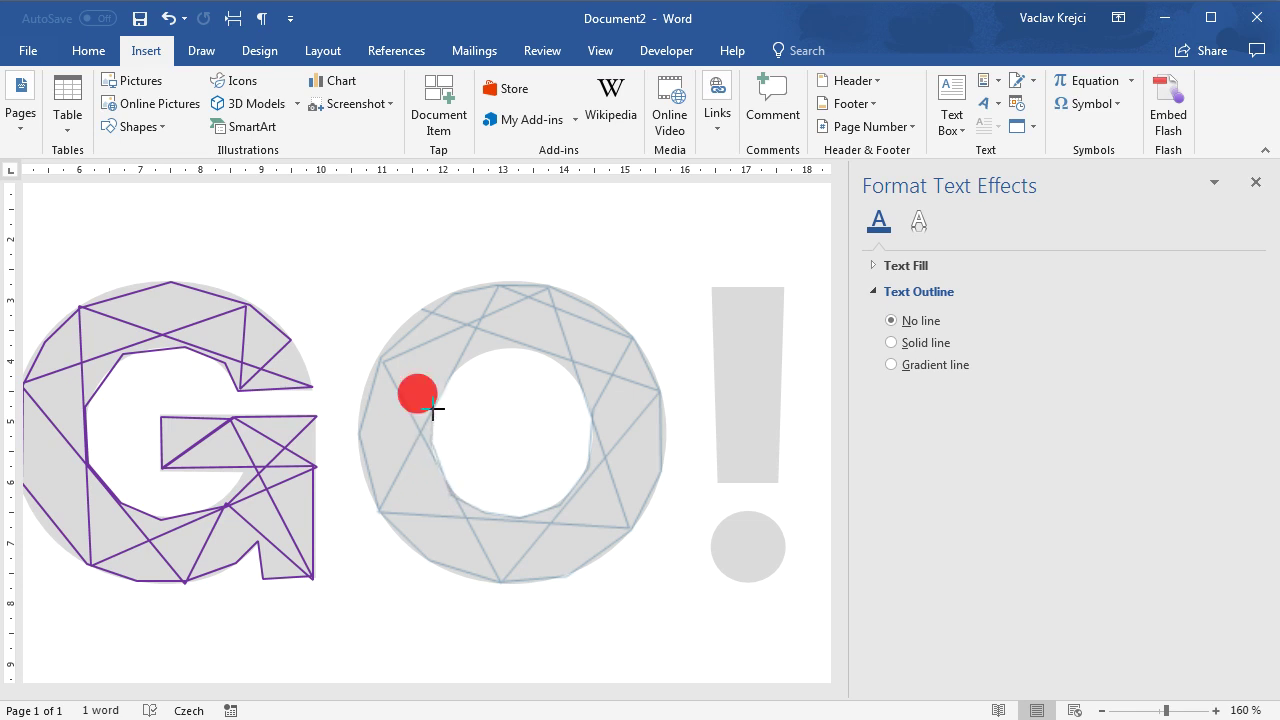
click(448, 354)
click(505, 327)
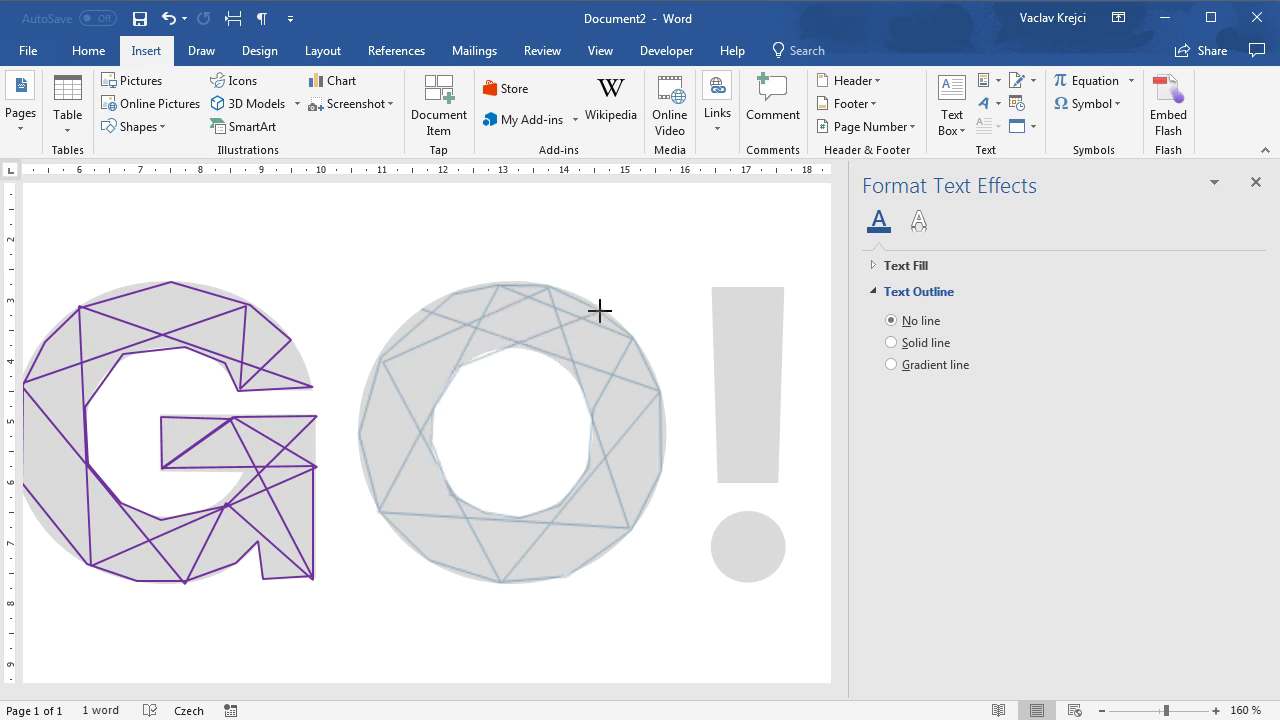
click(663, 468)
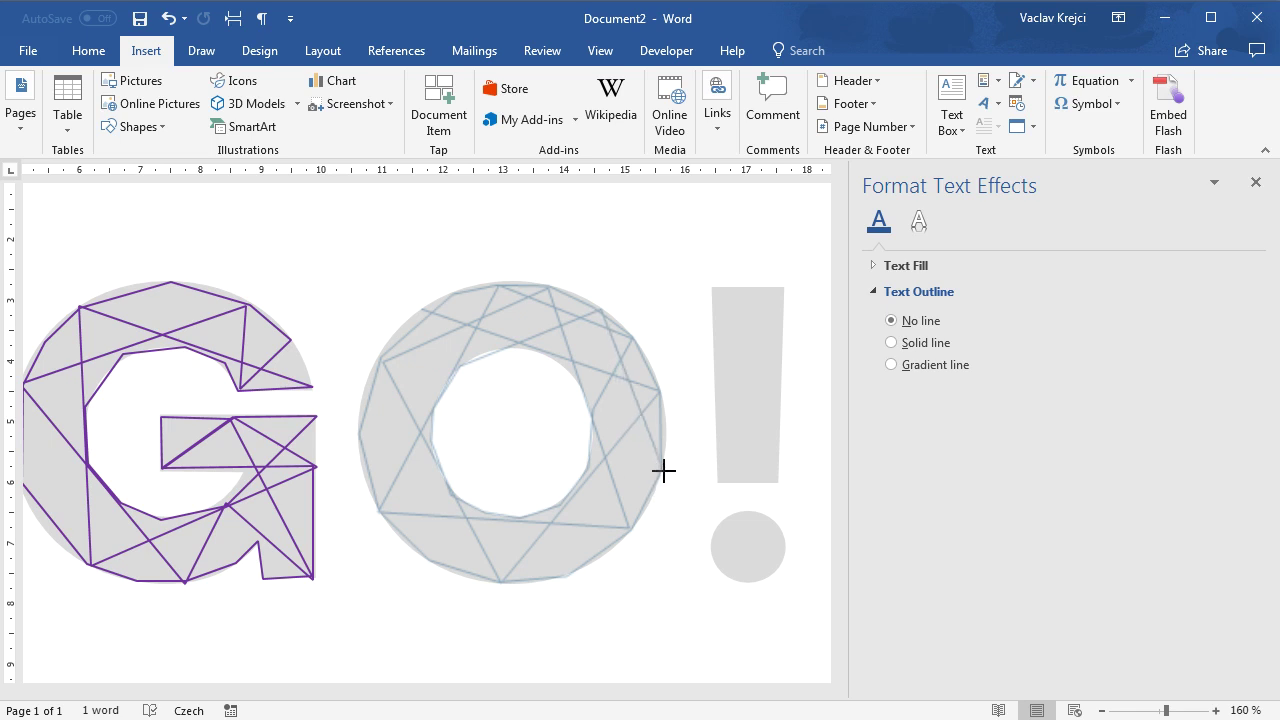
click(568, 576)
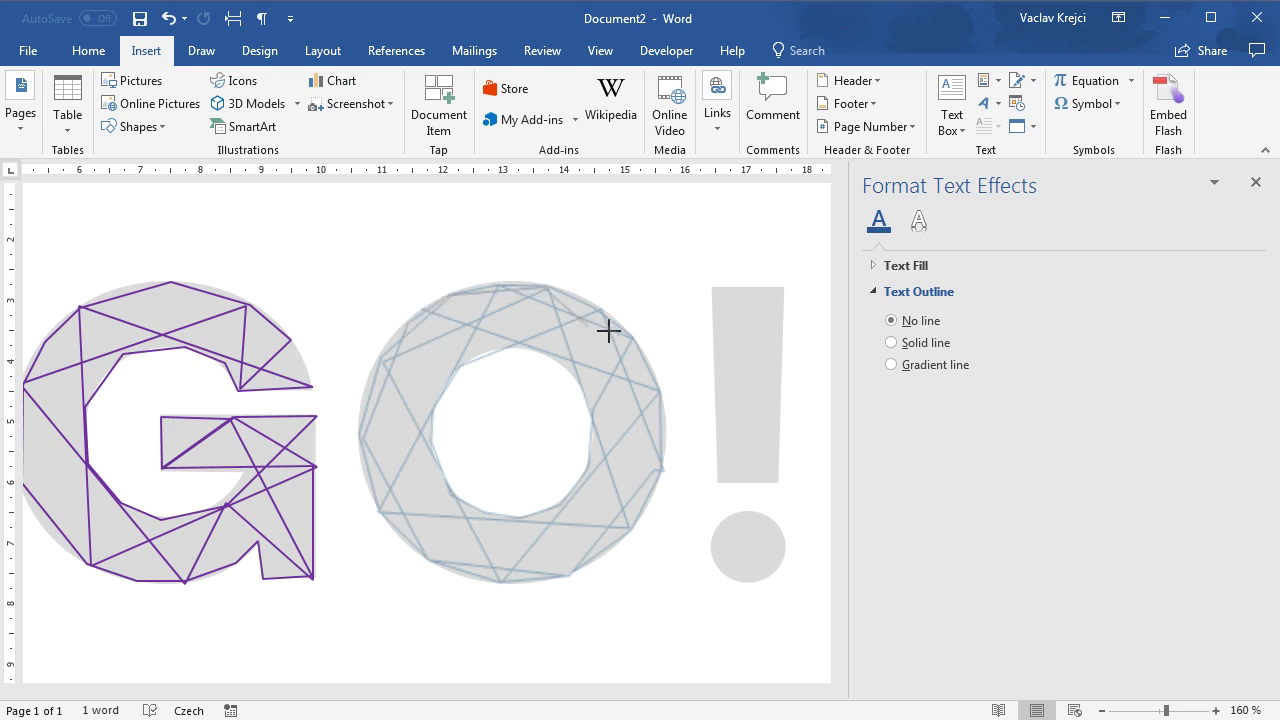
click(660, 390)
click(420, 308)
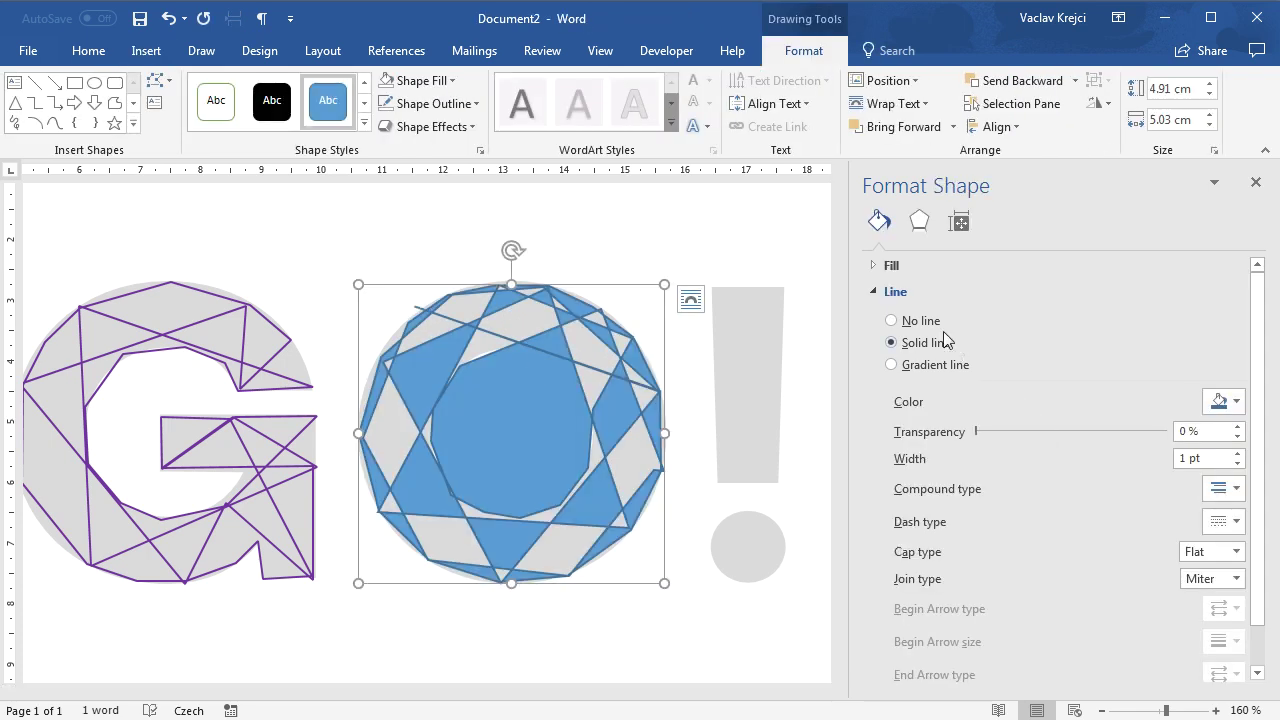
Give the O wireframe No fill, purple lines, Square caps and Bevel joins.
click(892, 265)
click(910, 293)
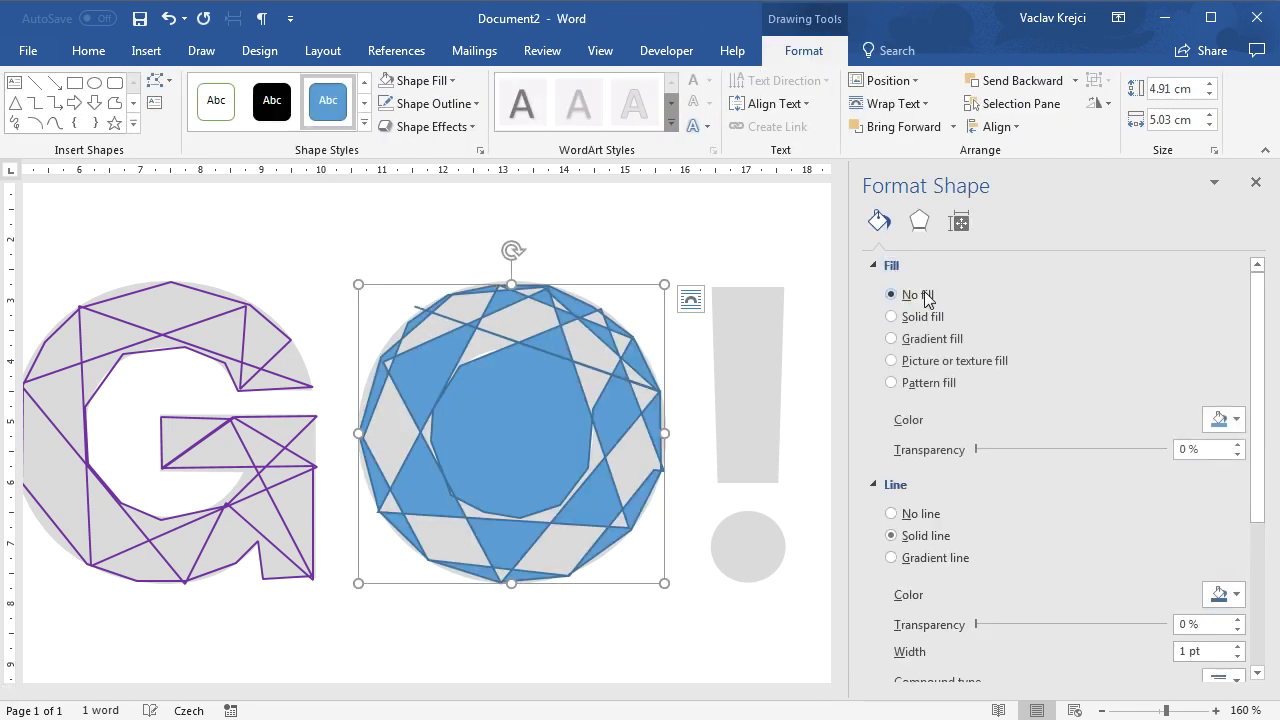
click(900, 266)
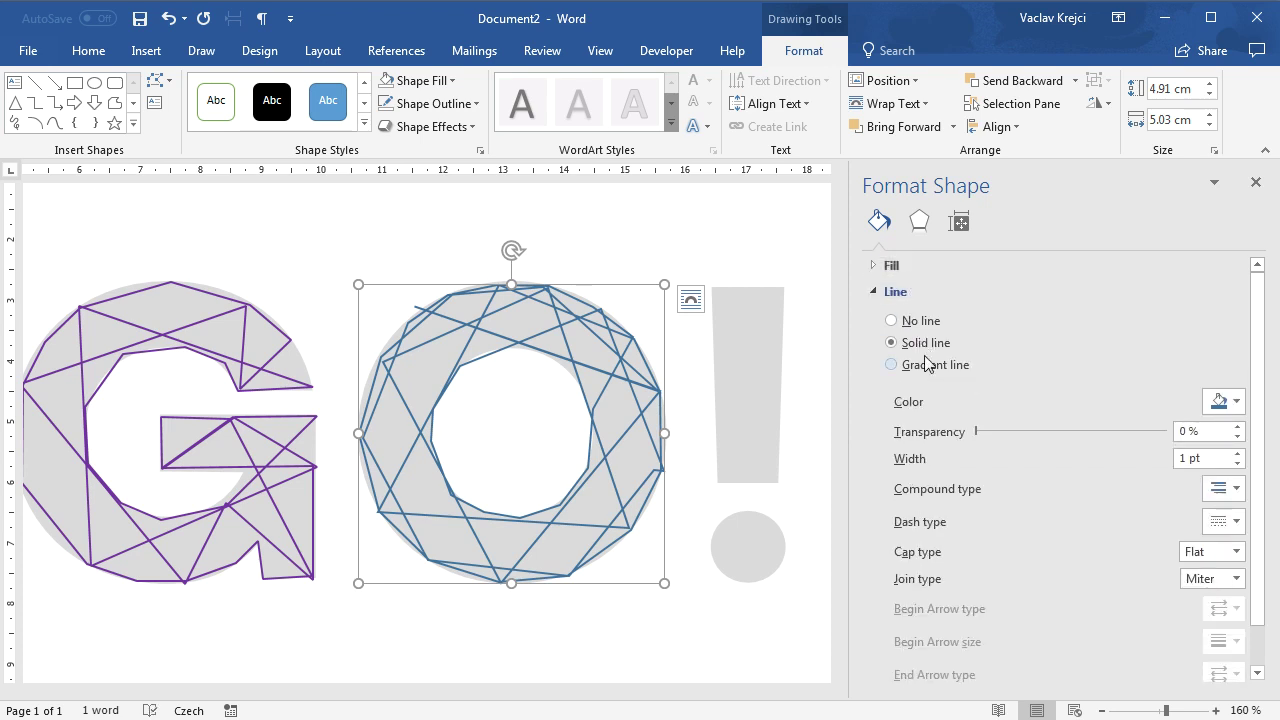
click(1223, 401)
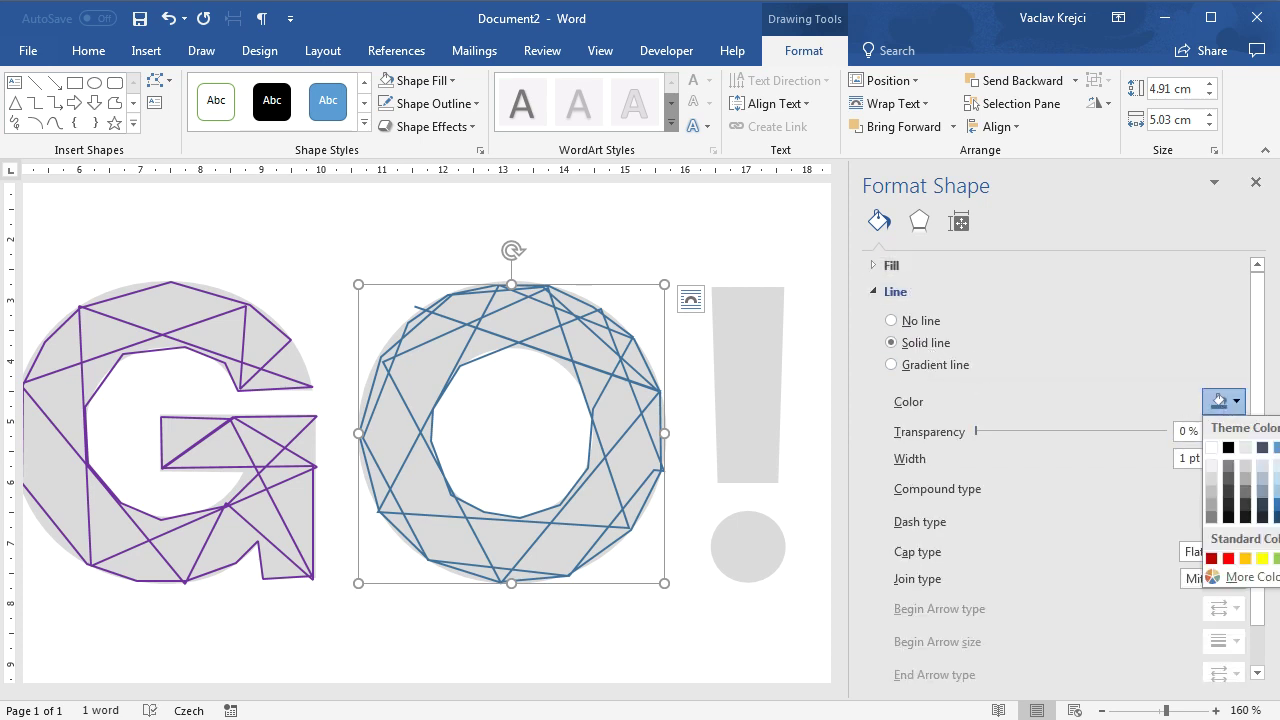
click(1275, 558)
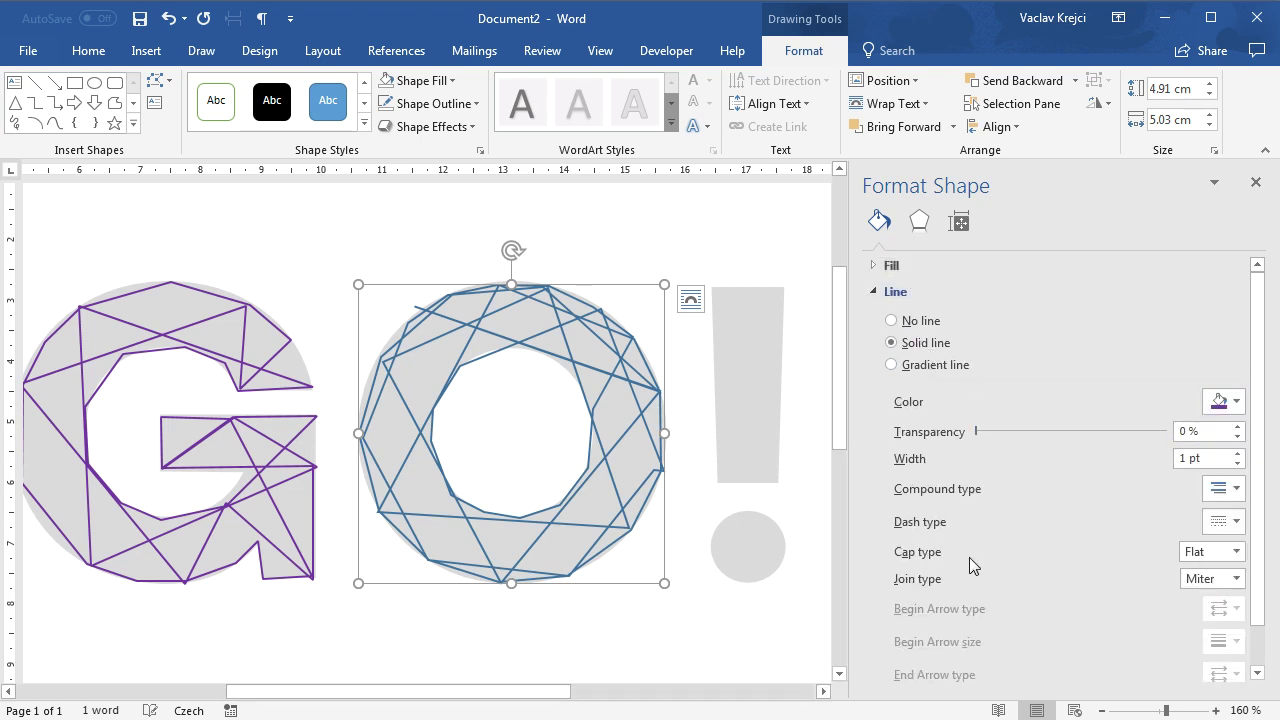
click(1202, 555)
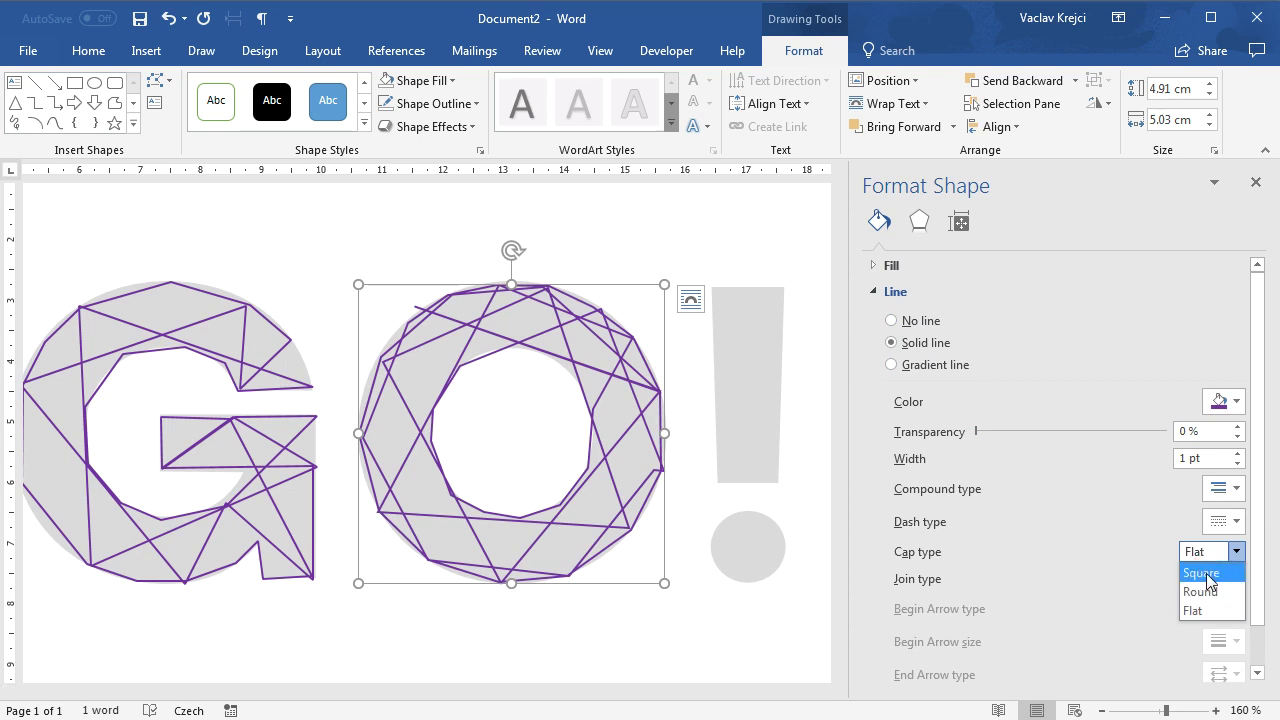
click(1202, 573)
click(1210, 579)
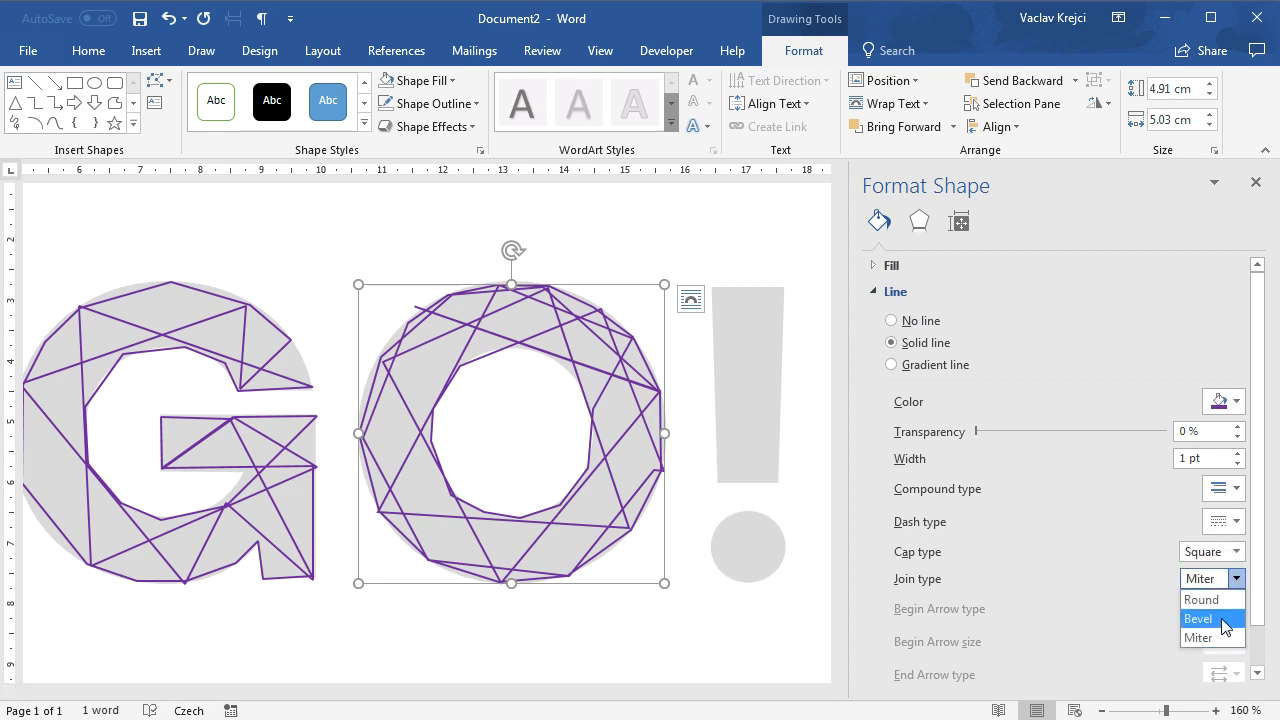
click(1224, 621)
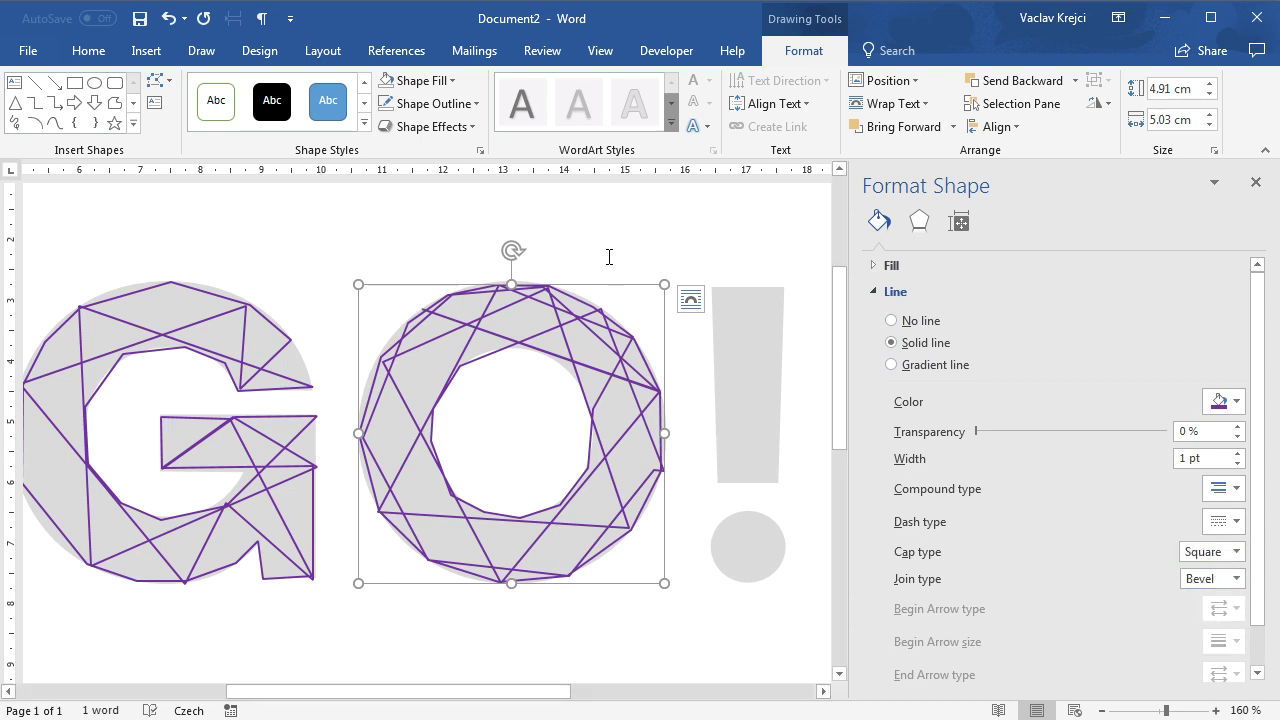
drag(500, 690, 564, 692)
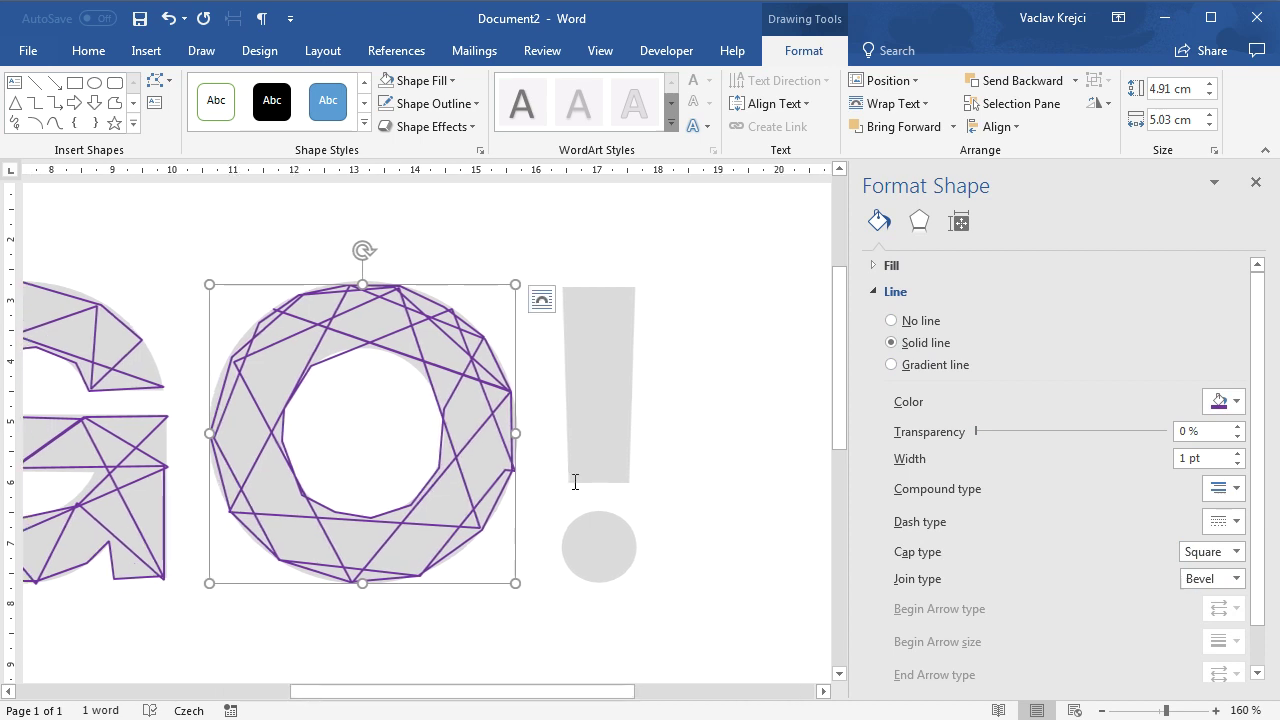
Draw a closed zigzag freeform down the exclamation mark's bar.
click(115, 103)
click(562, 288)
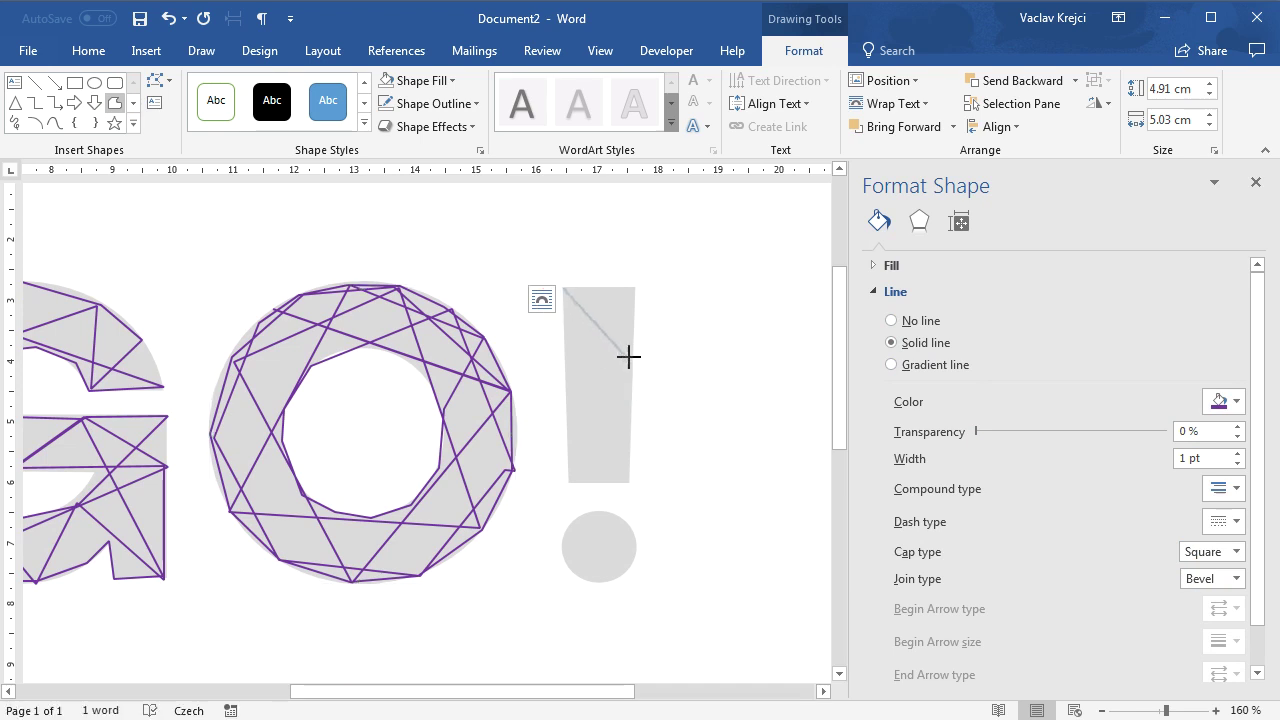
click(569, 389)
click(629, 425)
click(568, 484)
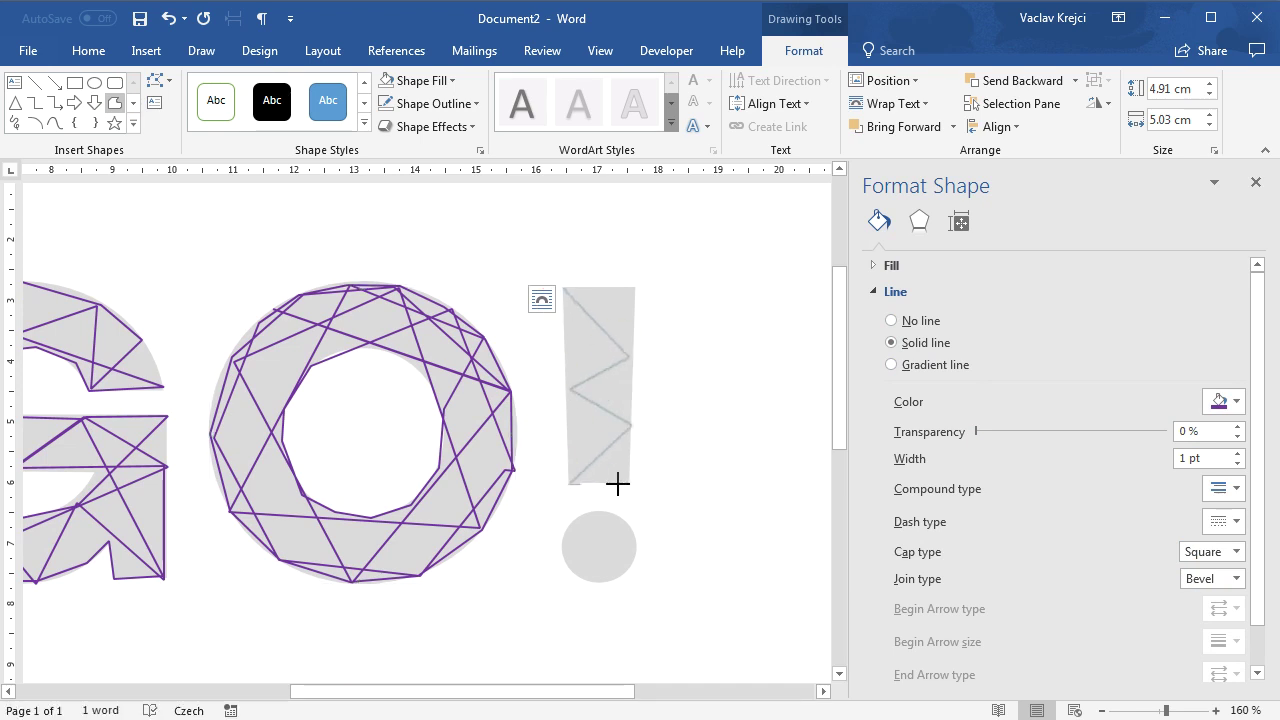
click(635, 287)
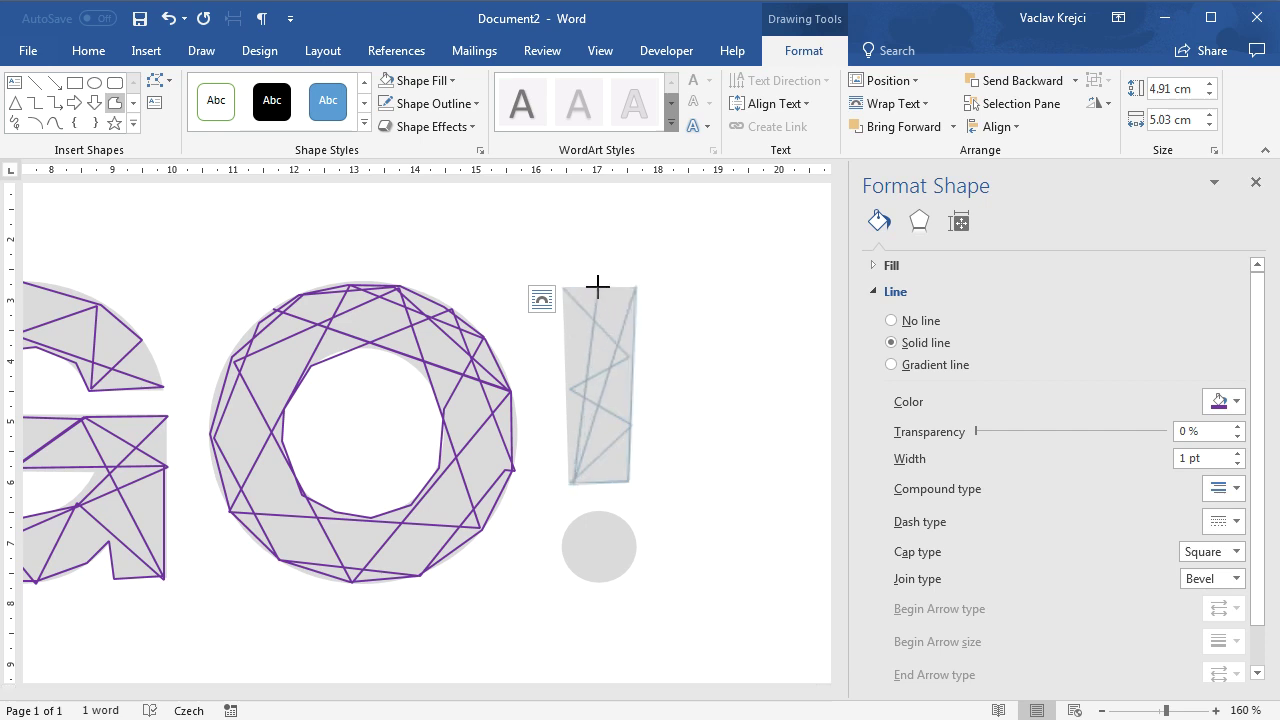
click(564, 287)
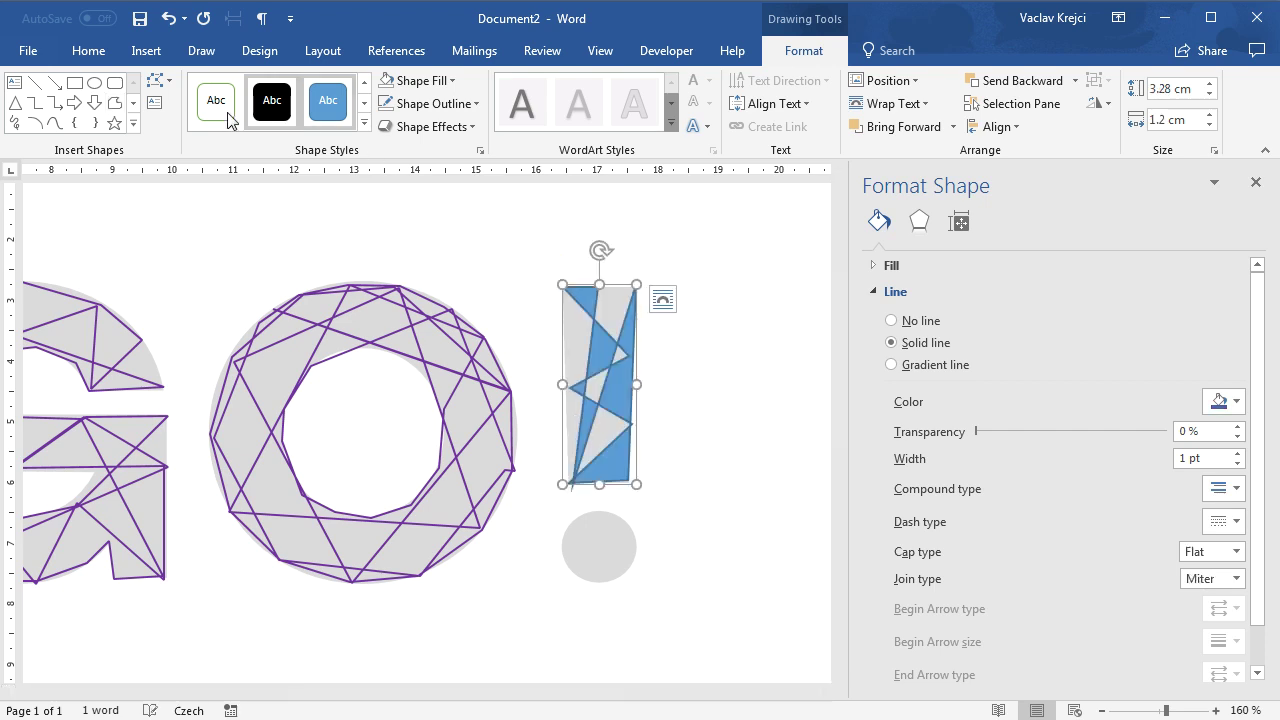
Draw a second freeform outlining the bar's edges, starting and closing at its bottom-left corner.
click(115, 103)
click(570, 481)
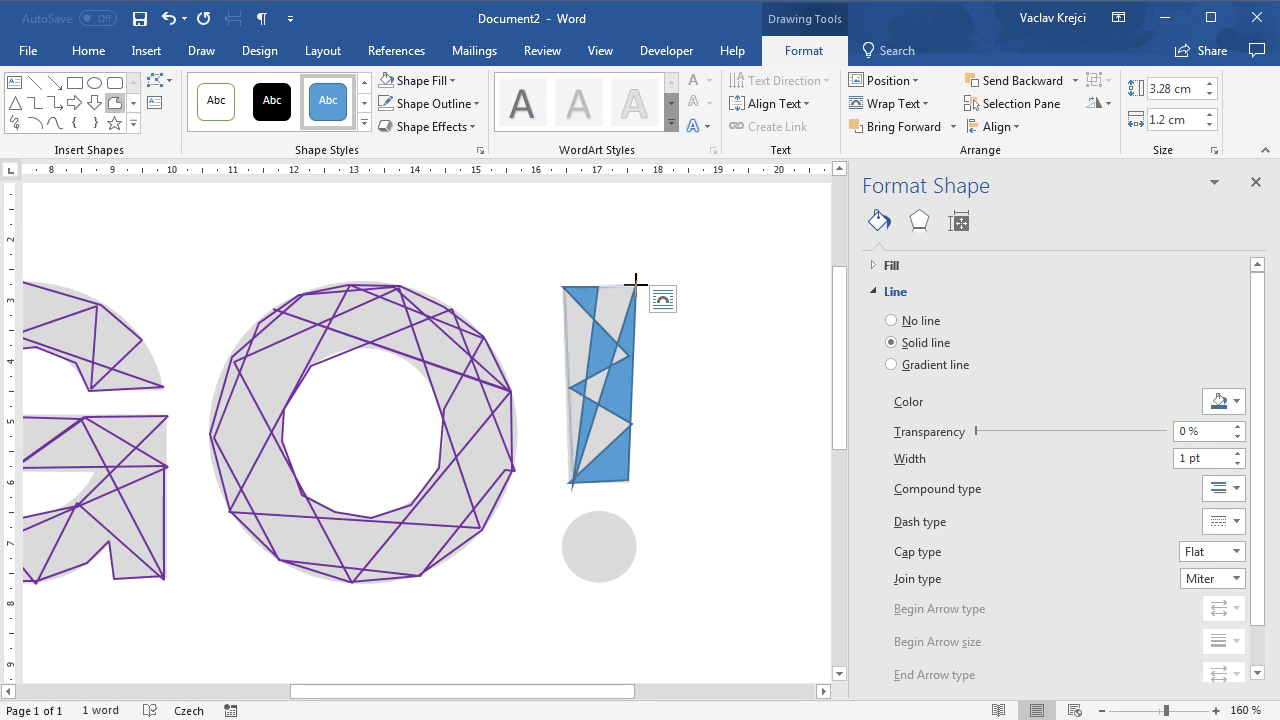
click(571, 481)
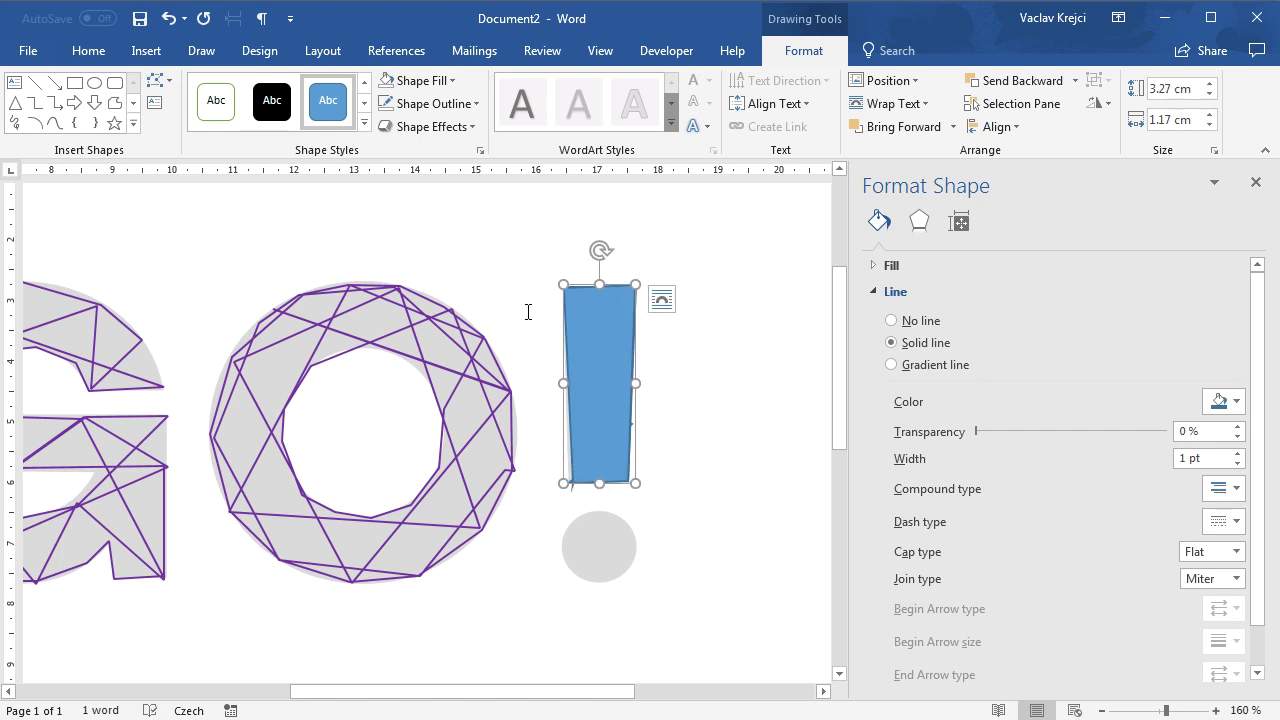
Open the Selection Pane and select both Freeform Shapes 11 and 12.
click(88, 50)
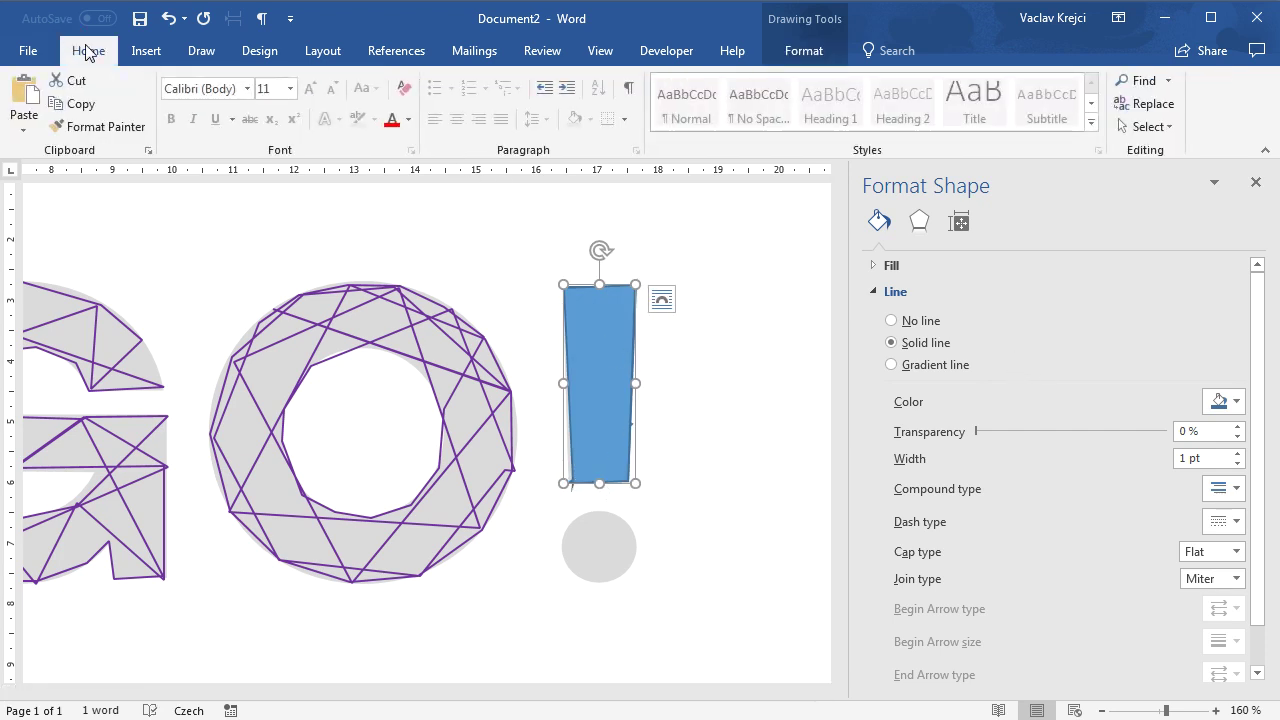
click(1140, 127)
click(1134, 222)
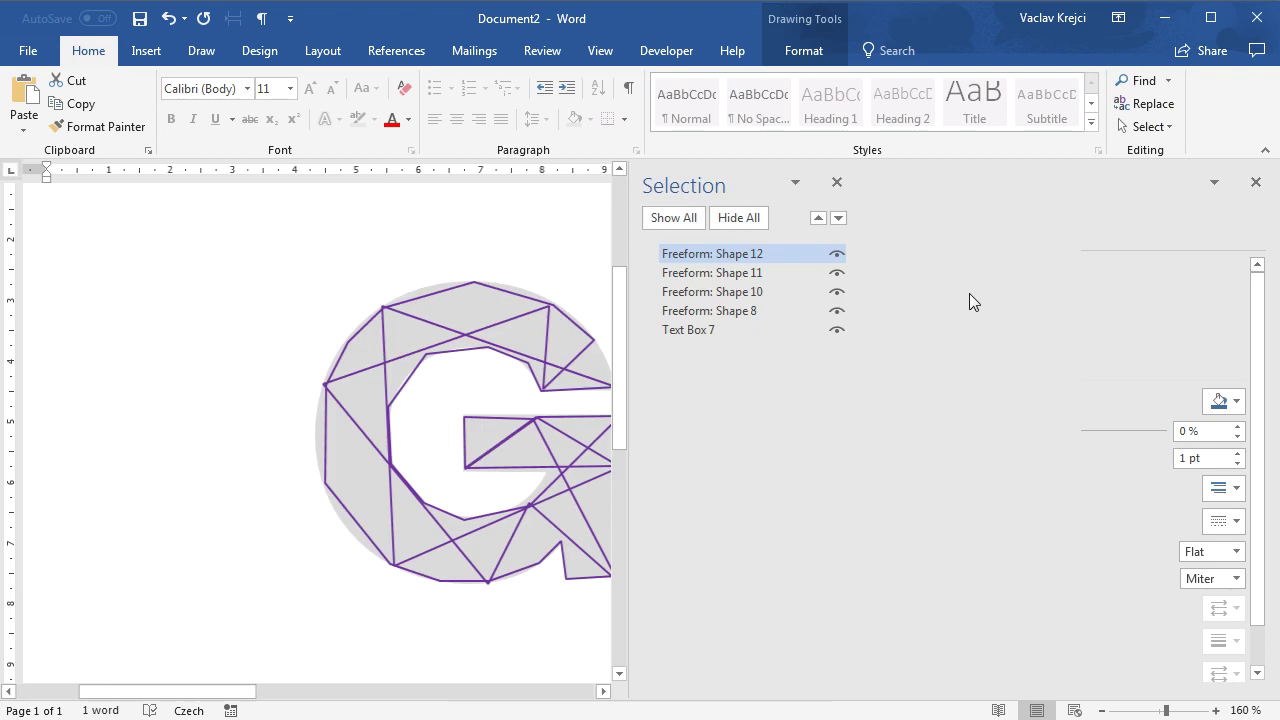
ctrl+click(770, 273)
drag(229, 691, 435, 690)
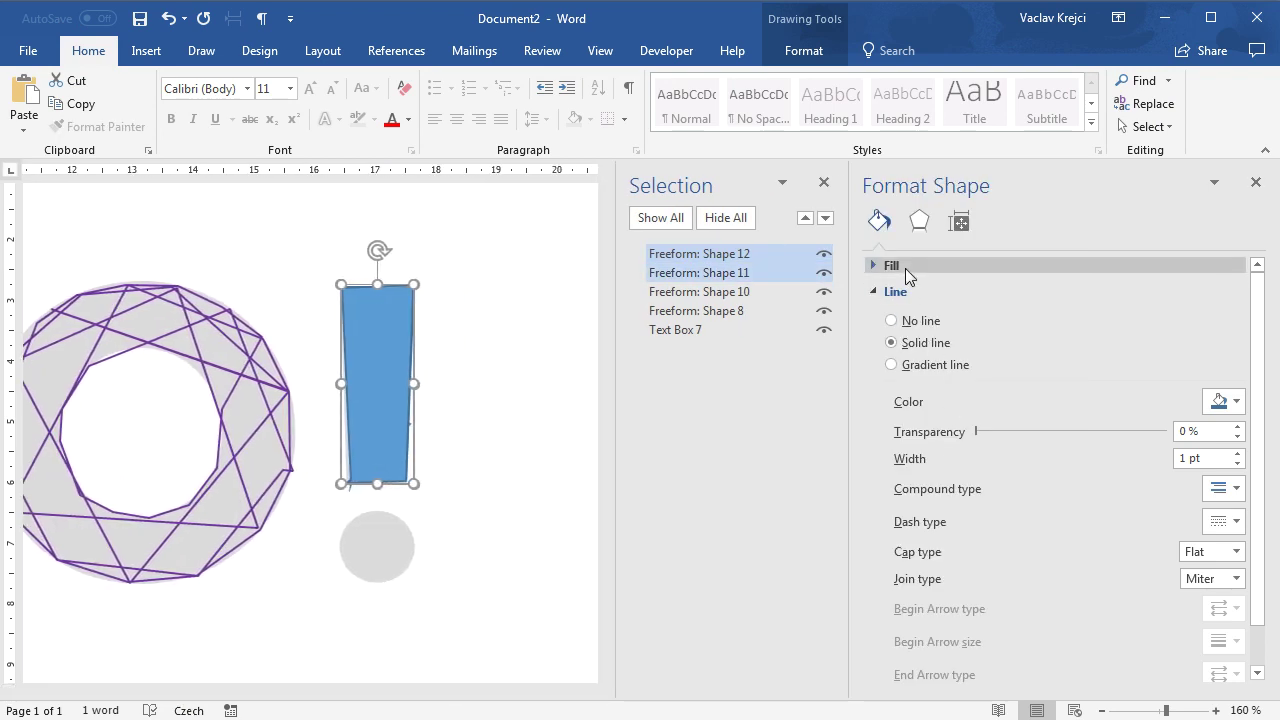
Give both bar freeforms no fill and purple lines with Square caps and Bevel joins.
click(905, 266)
click(890, 265)
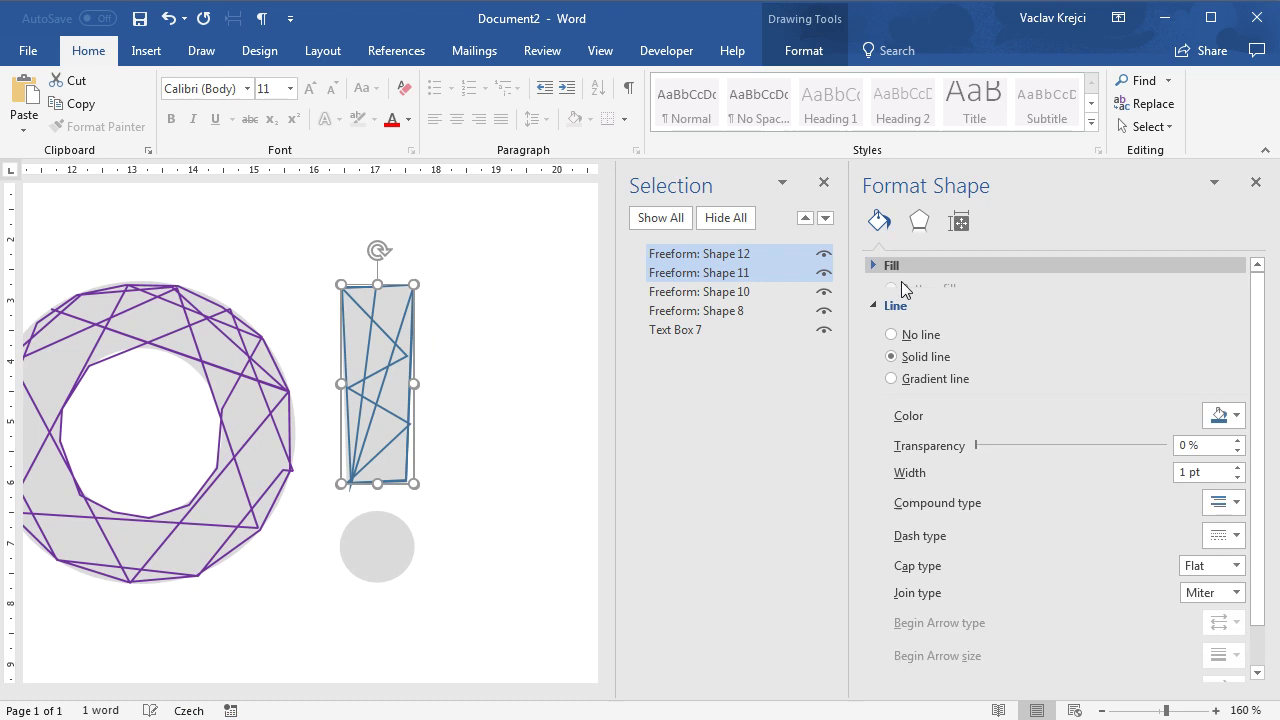
click(1219, 400)
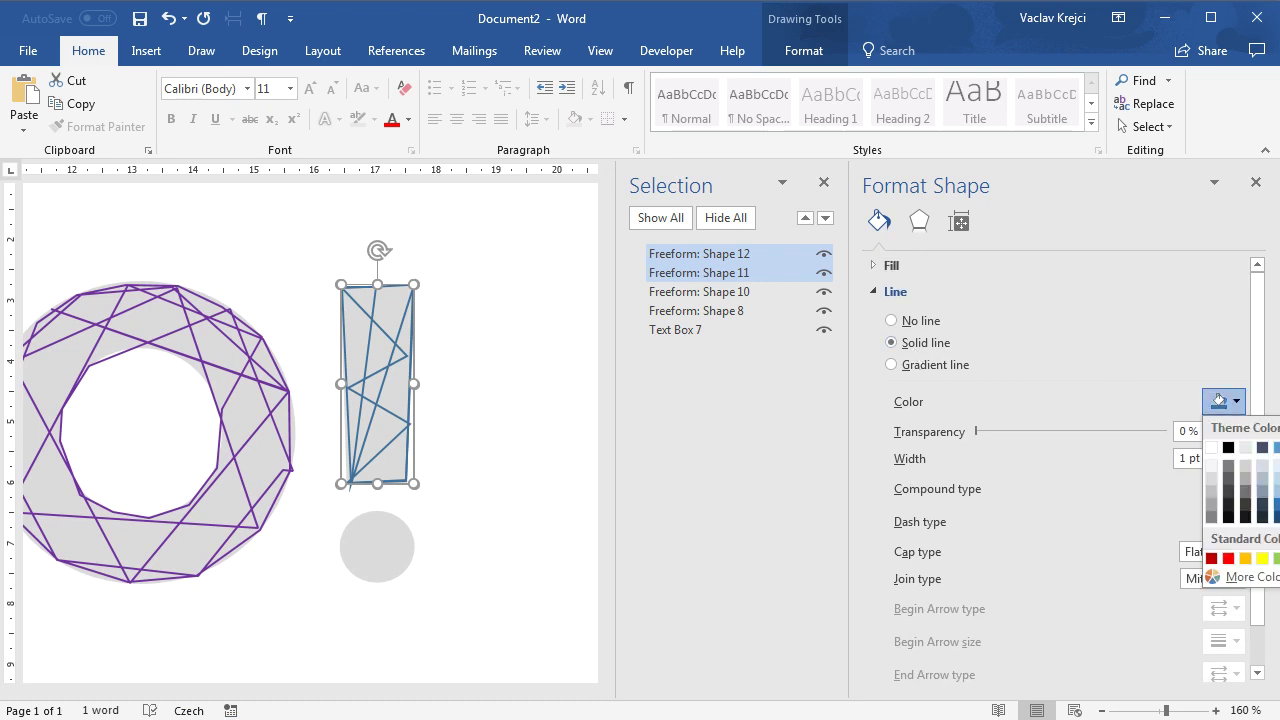
click(1276, 558)
click(1223, 579)
click(1208, 597)
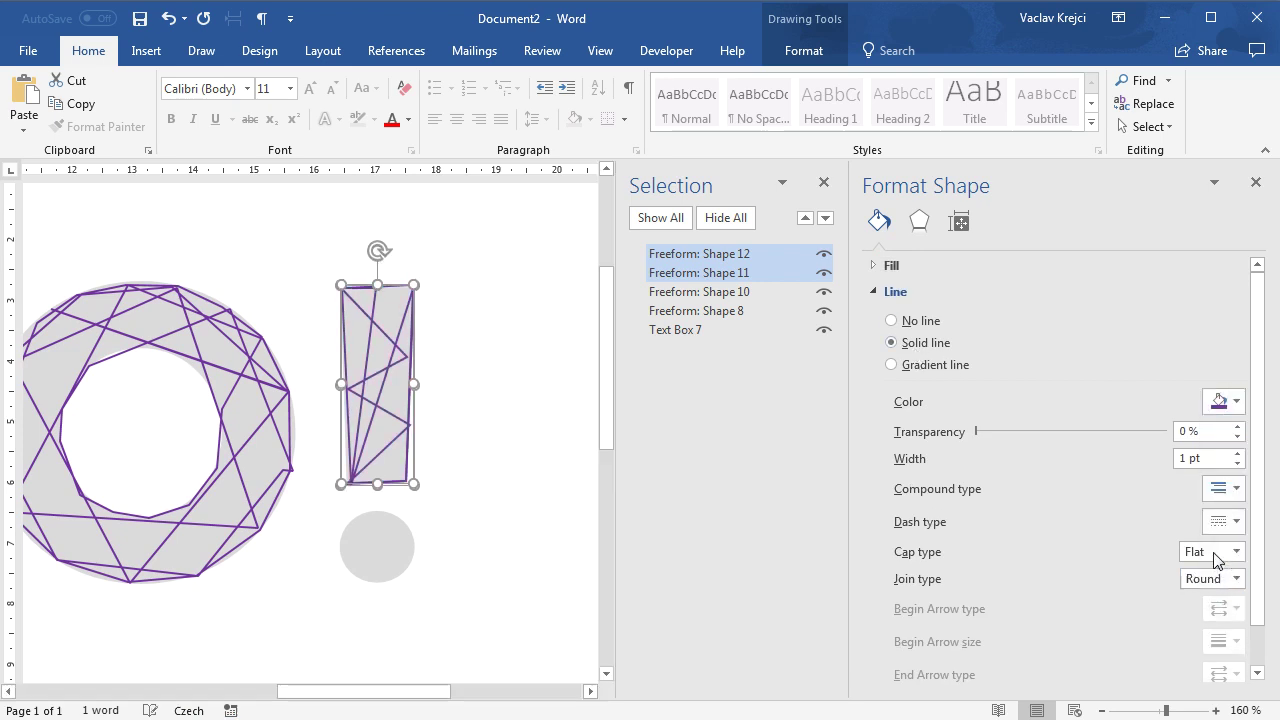
click(1216, 556)
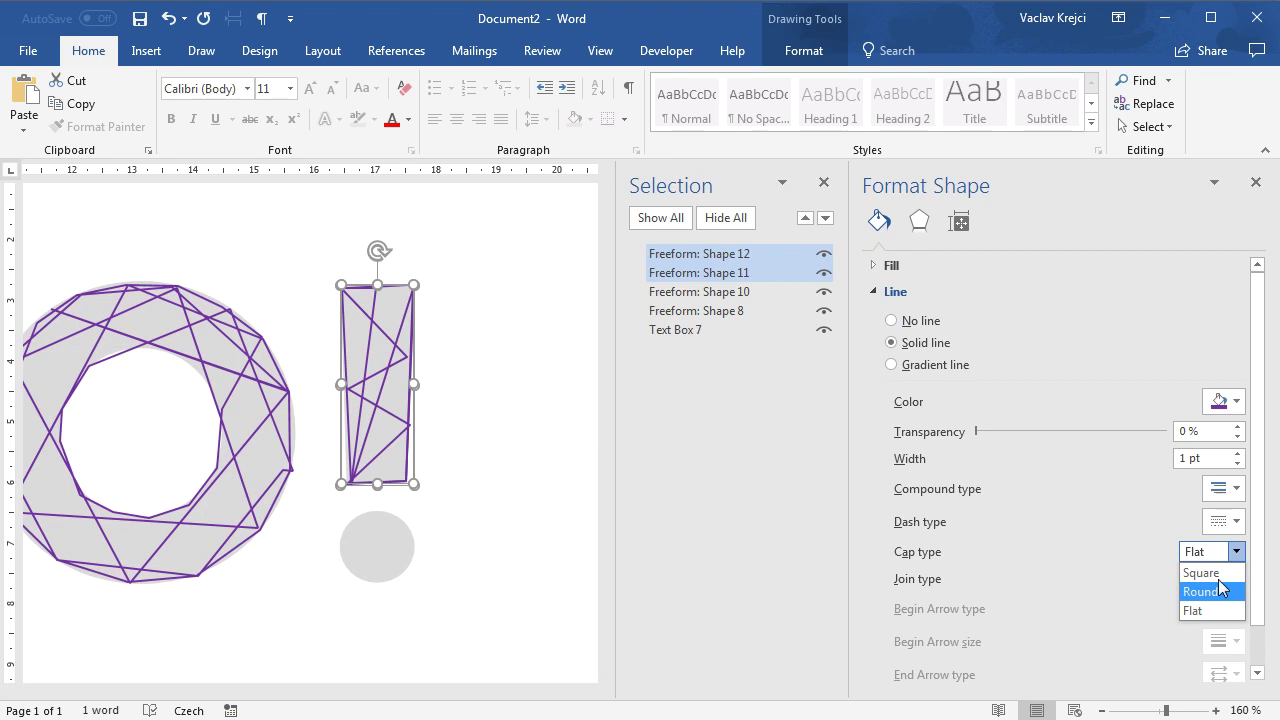
click(1216, 573)
click(1215, 580)
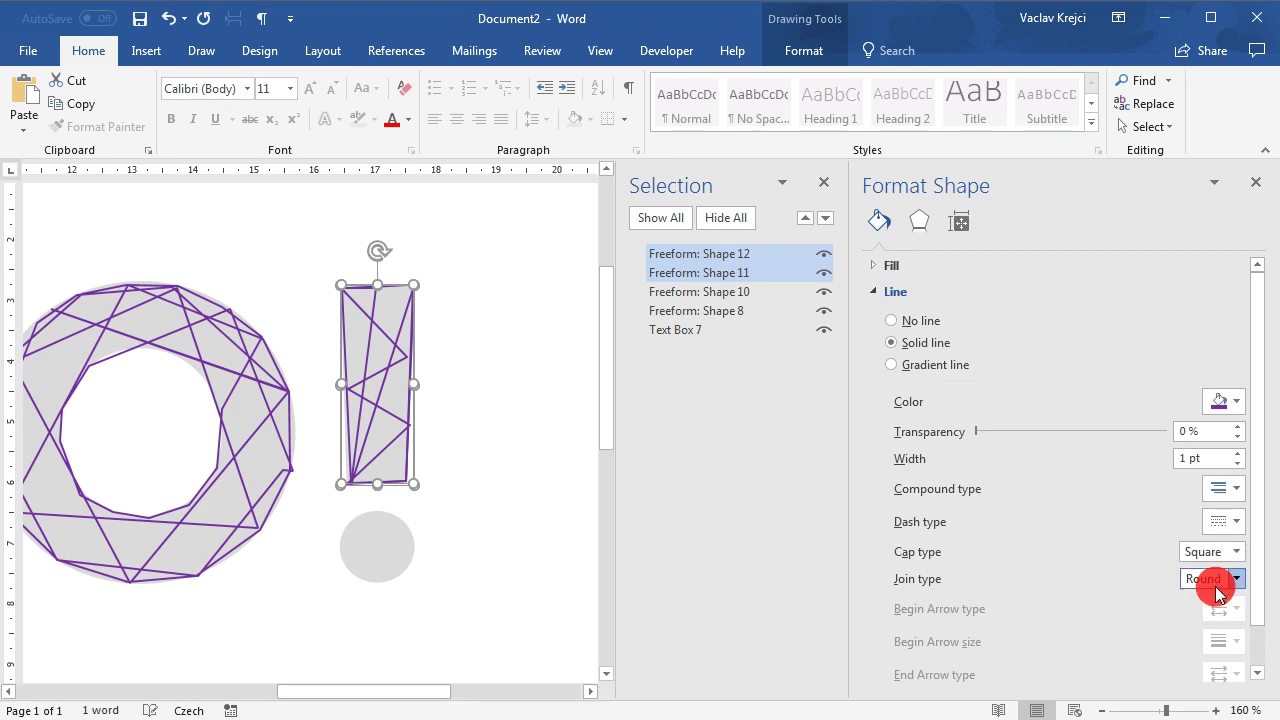
click(1210, 618)
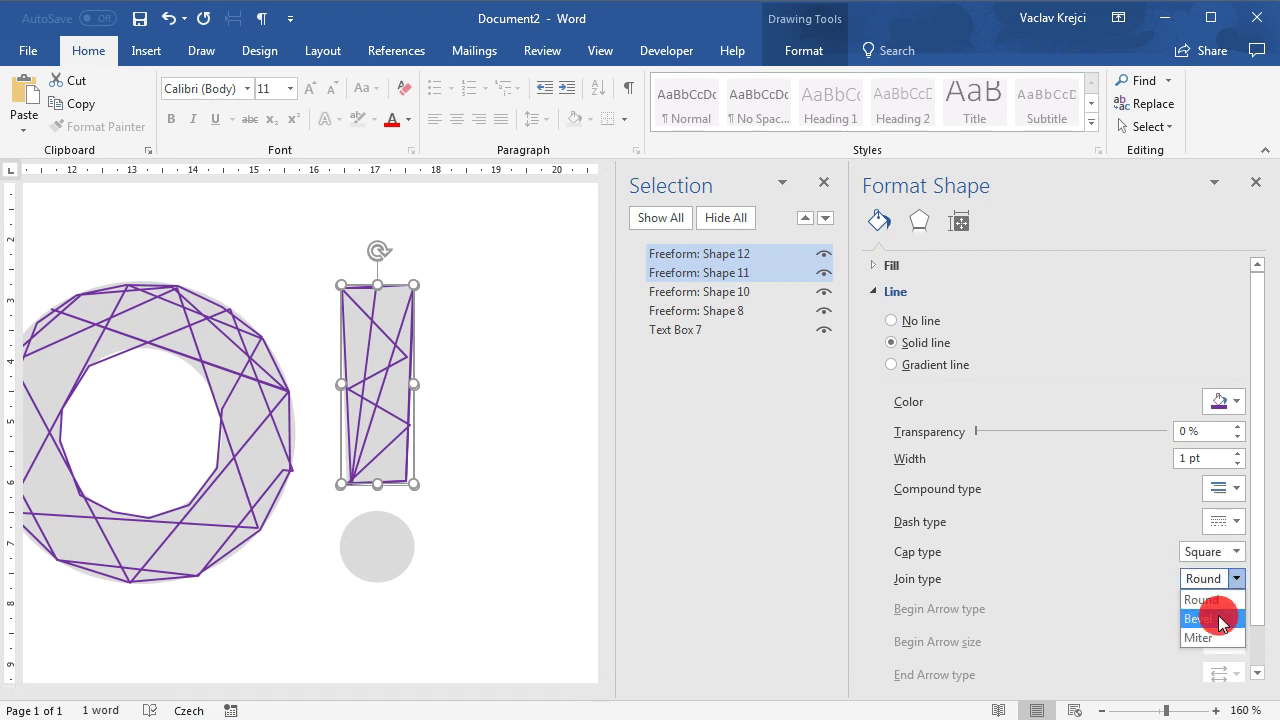
click(491, 461)
Draw Freeform: Shape 13, a mesh of crossing lines over the grey dot, closed at its start.
click(474, 194)
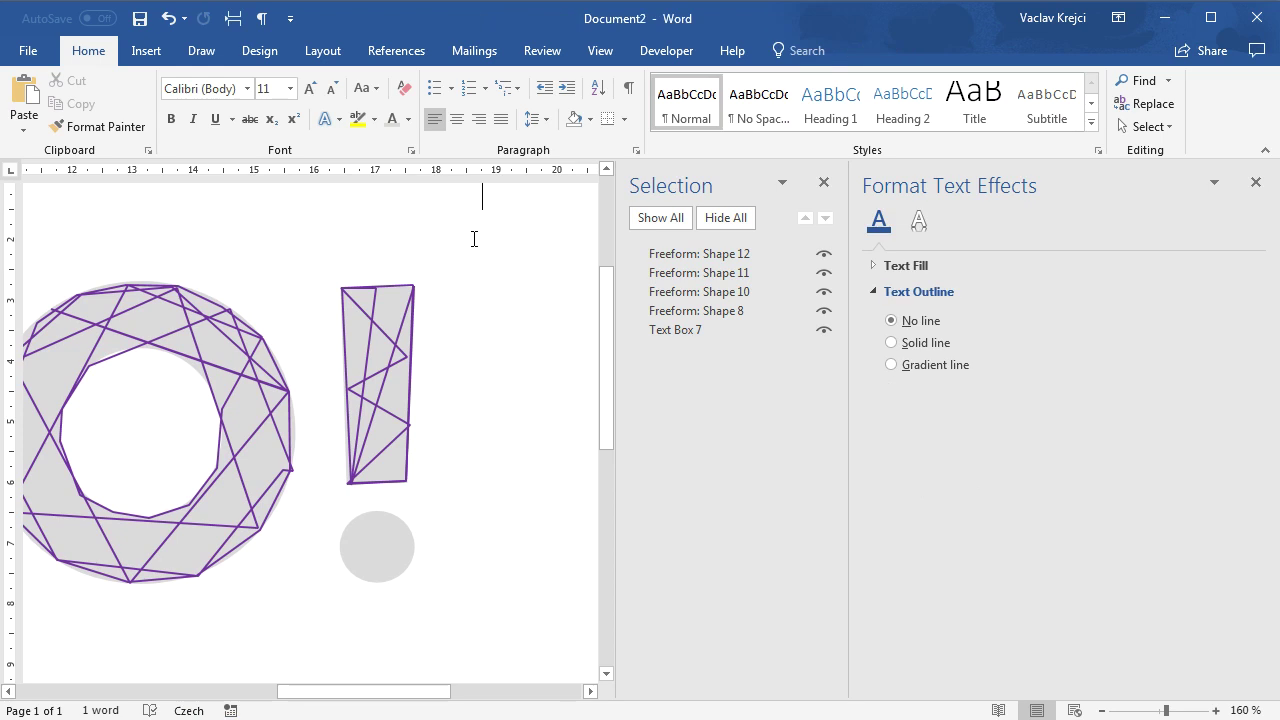
click(148, 52)
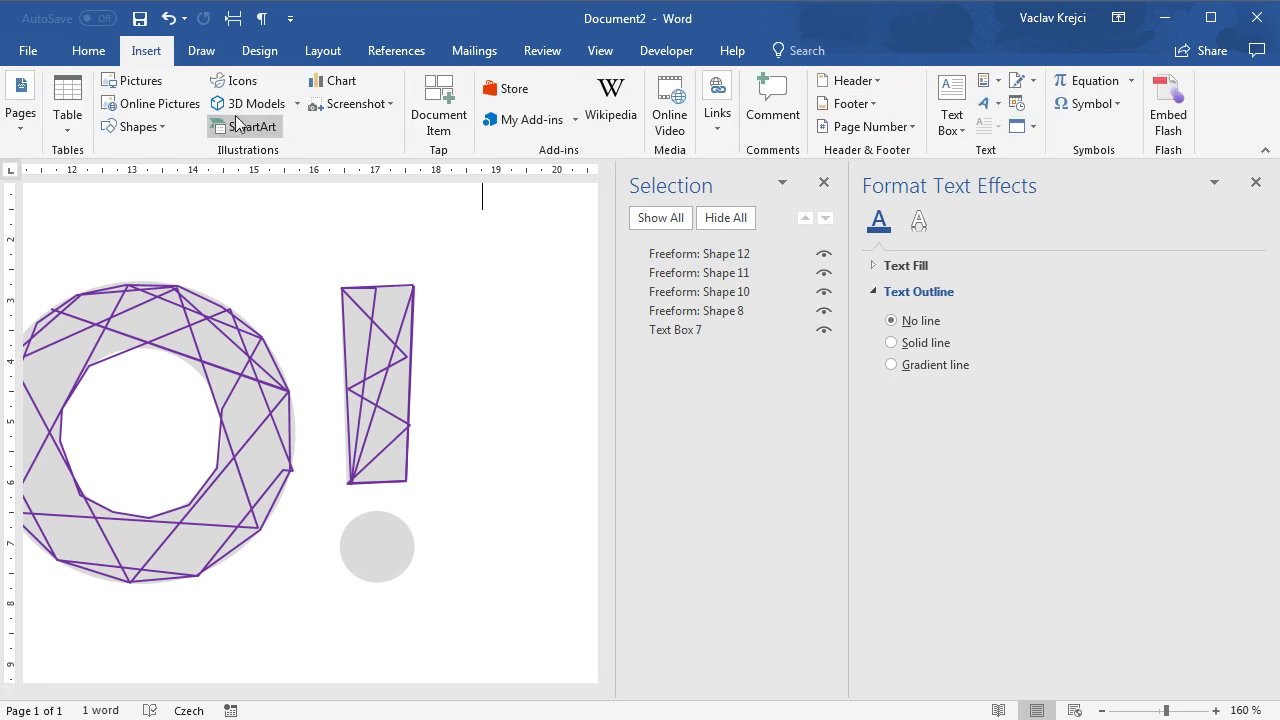
click(137, 126)
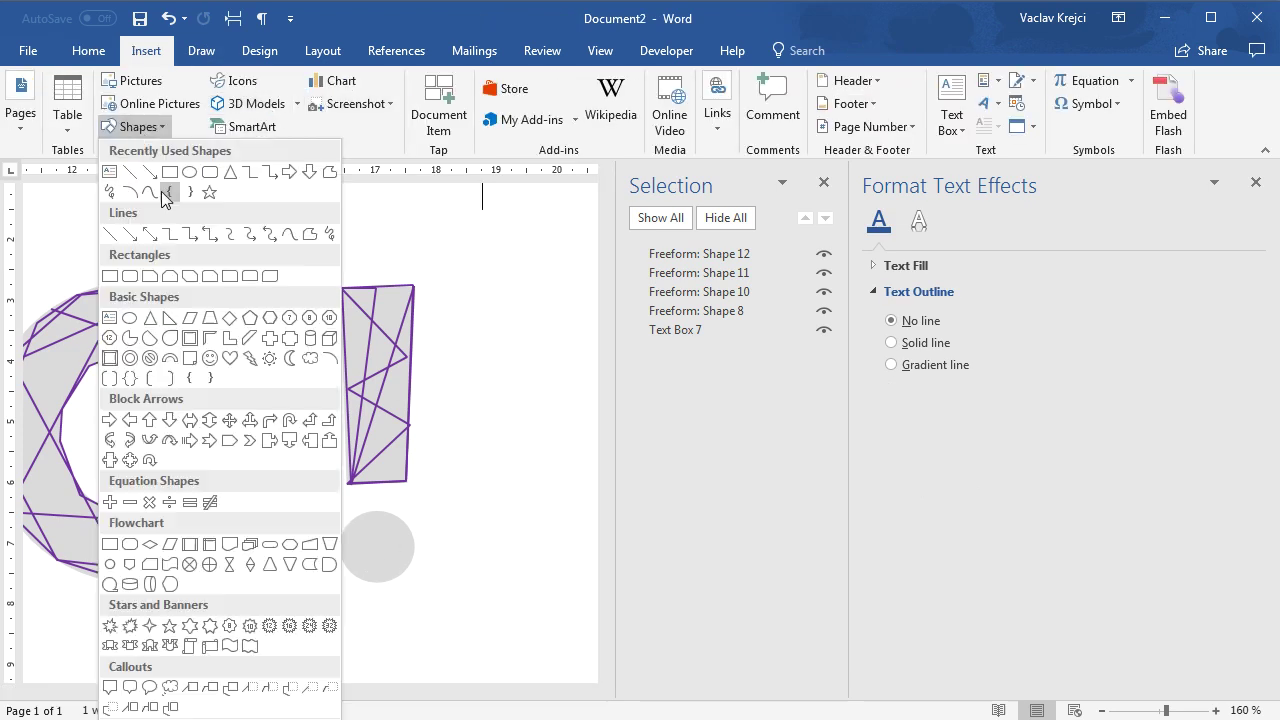
click(318, 168)
drag(350, 524, 393, 575)
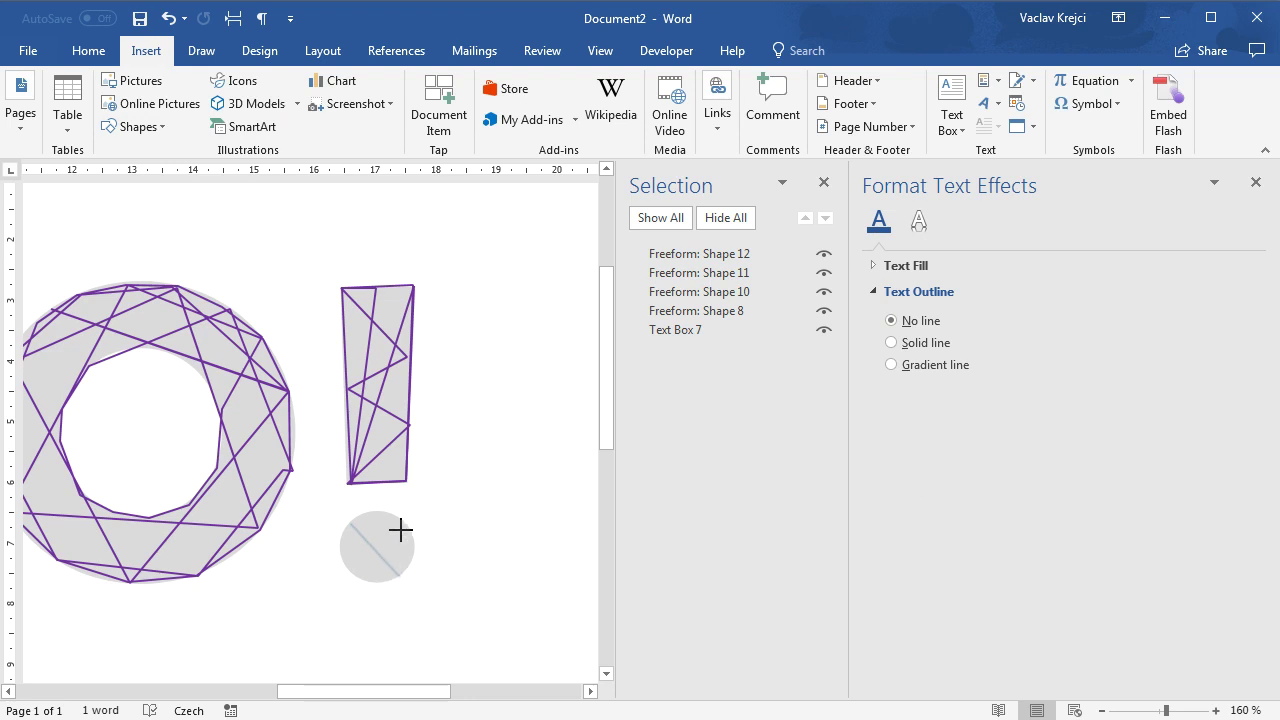
click(398, 521)
click(408, 556)
mouse_move(330, 545)
mouse_down()
mouse_move(354, 563)
mouse_move(408, 556)
mouse_up()
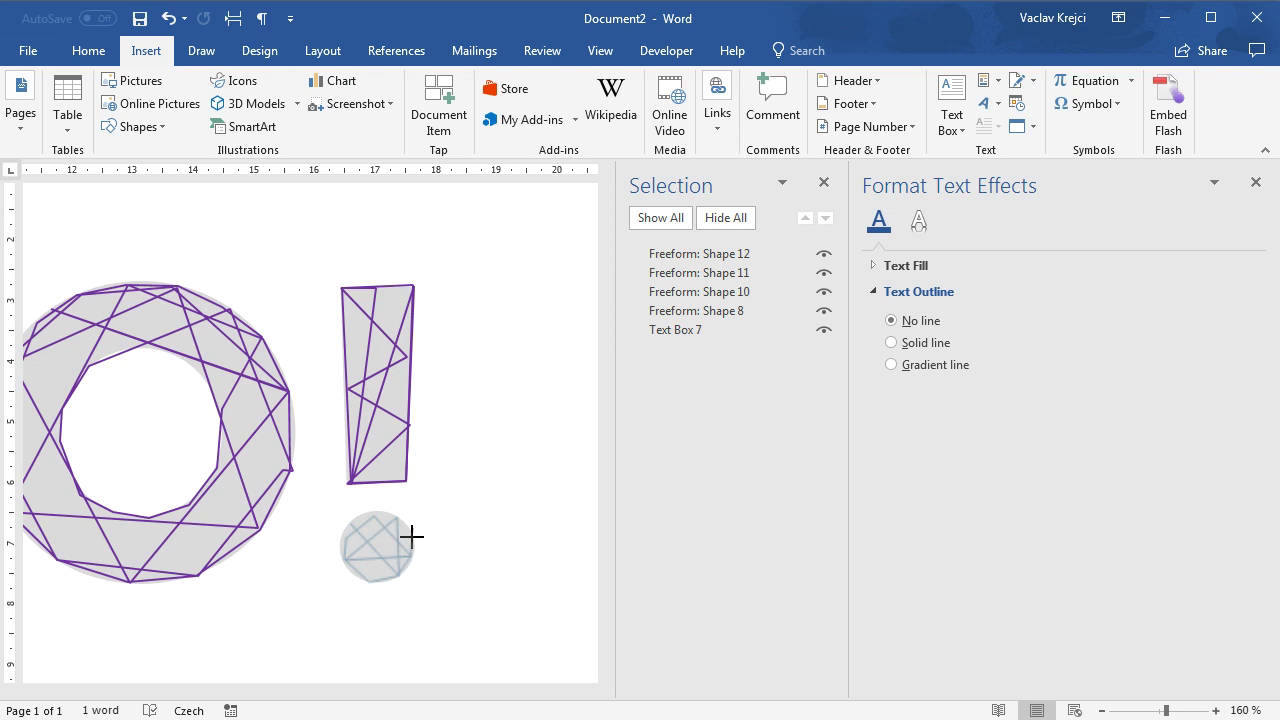
click(396, 517)
click(364, 520)
click(351, 523)
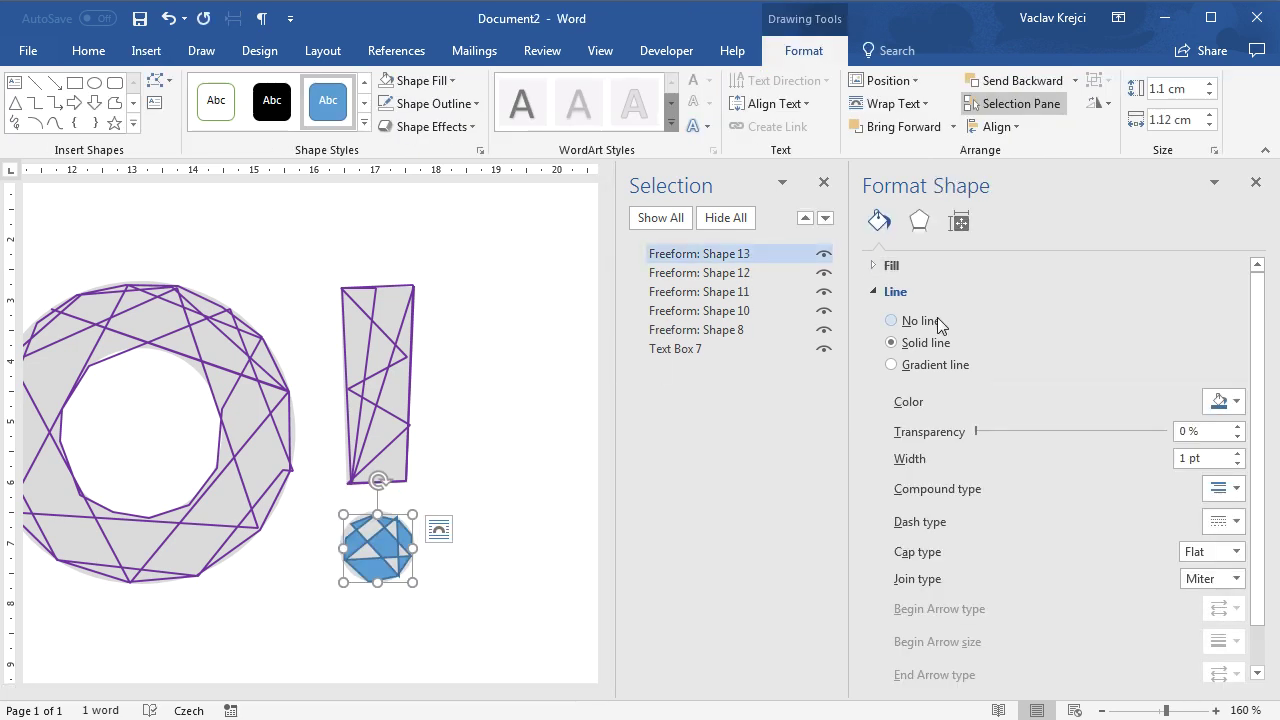
Give the dot's mesh no fill, a purple outline, Square caps and Bevel joins, then close Format Shape.
click(900, 266)
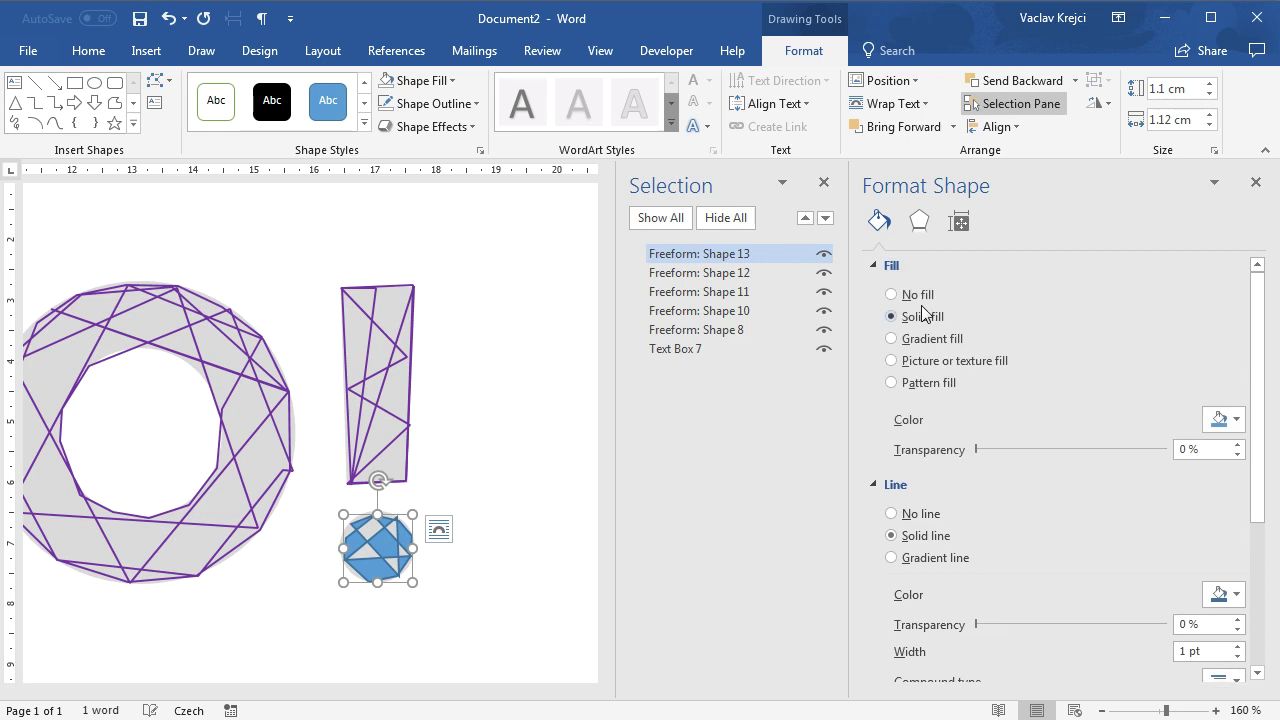
click(914, 295)
click(890, 265)
click(1219, 401)
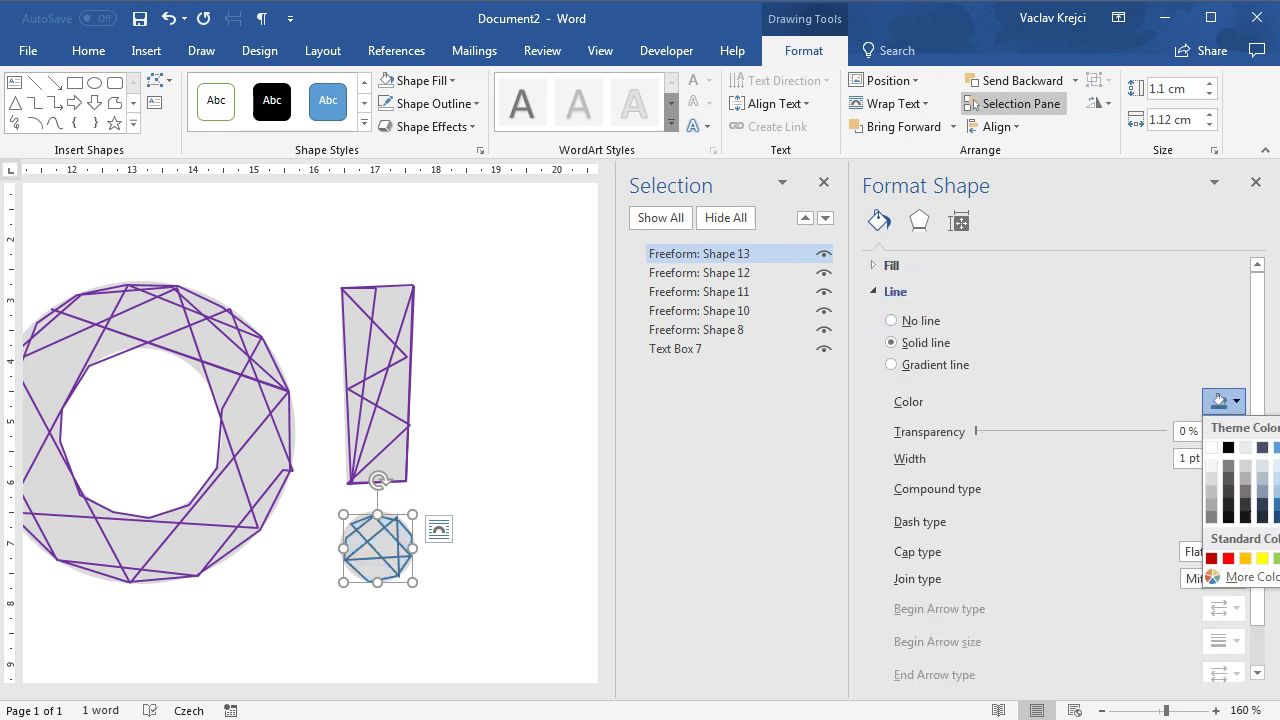
click(1219, 401)
click(1236, 551)
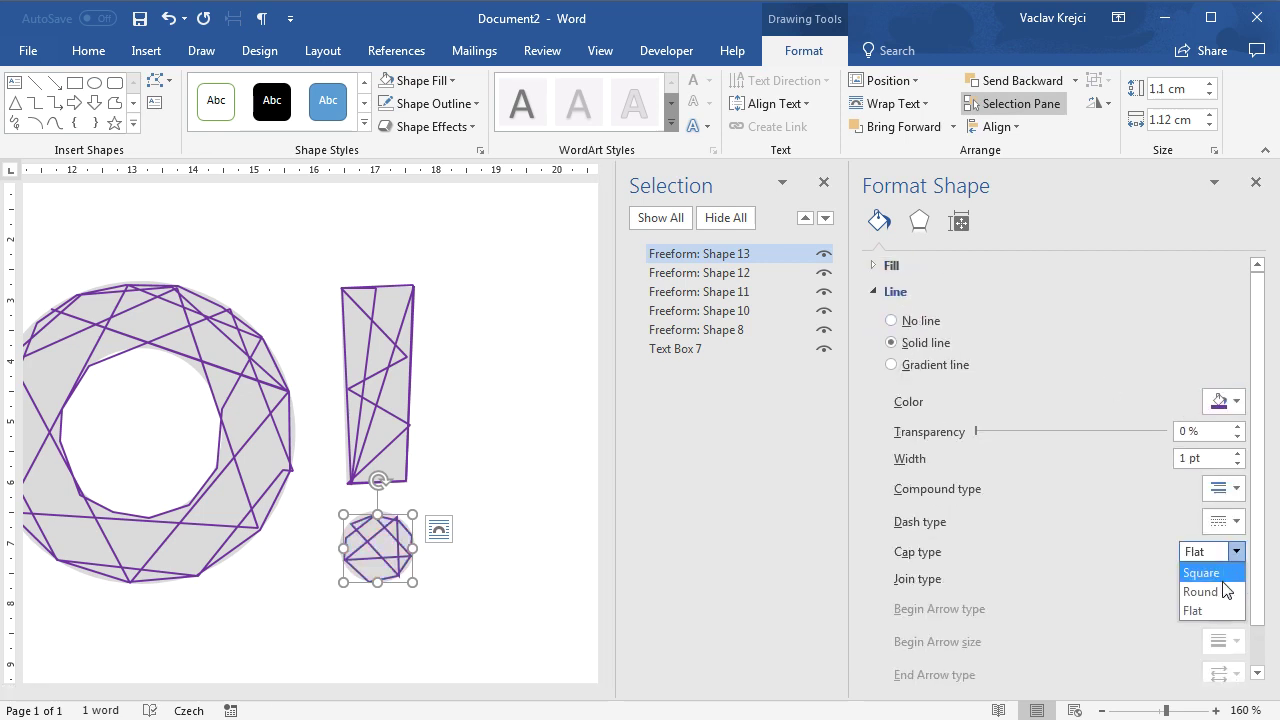
click(1218, 575)
click(1236, 578)
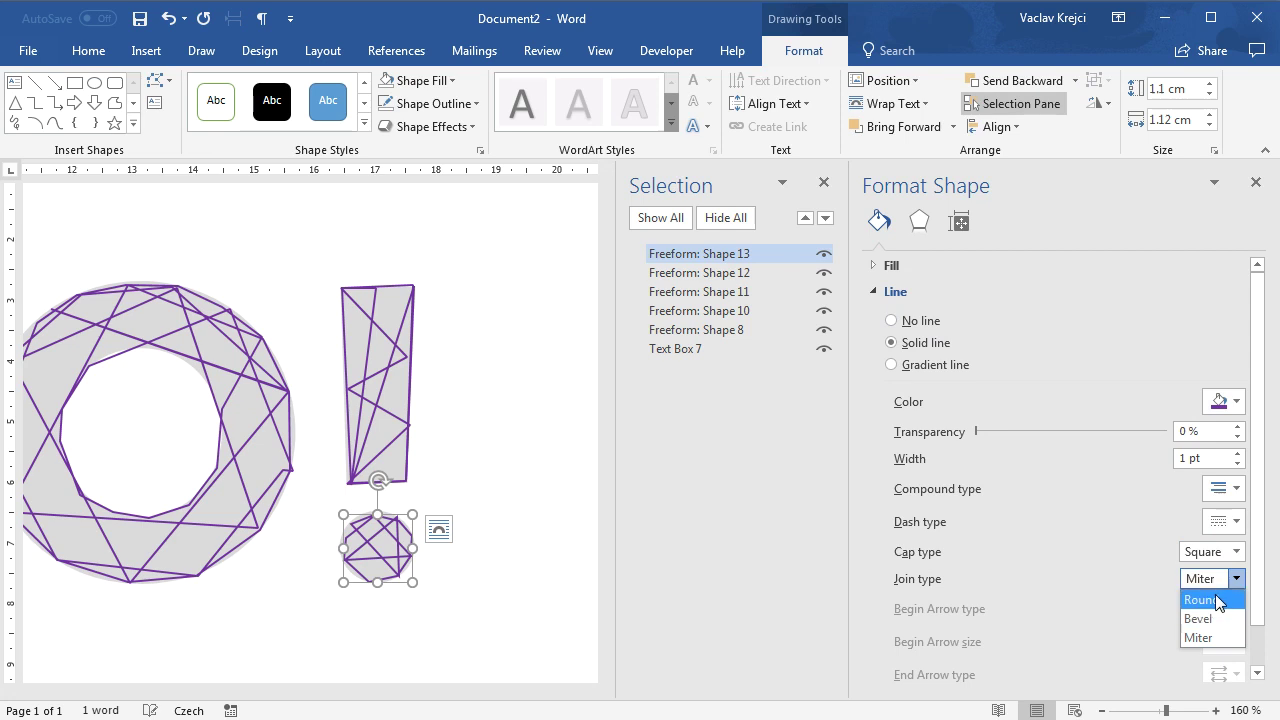
click(1205, 619)
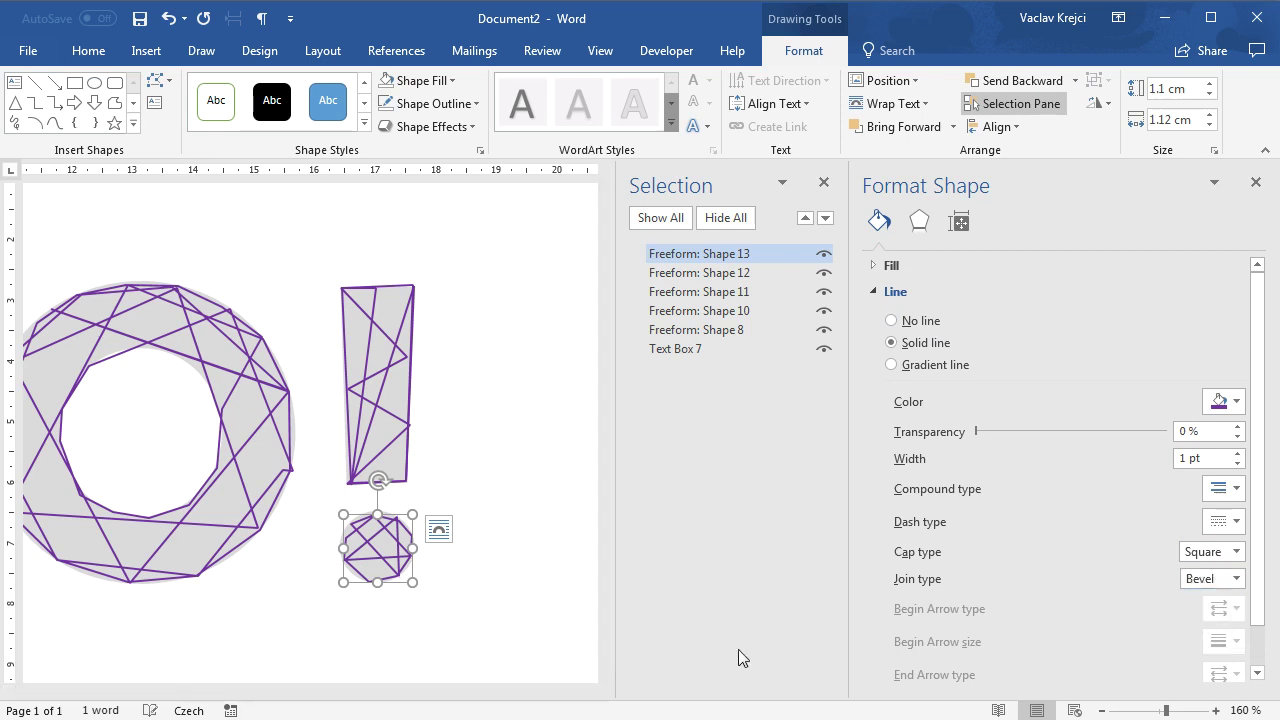
click(1256, 182)
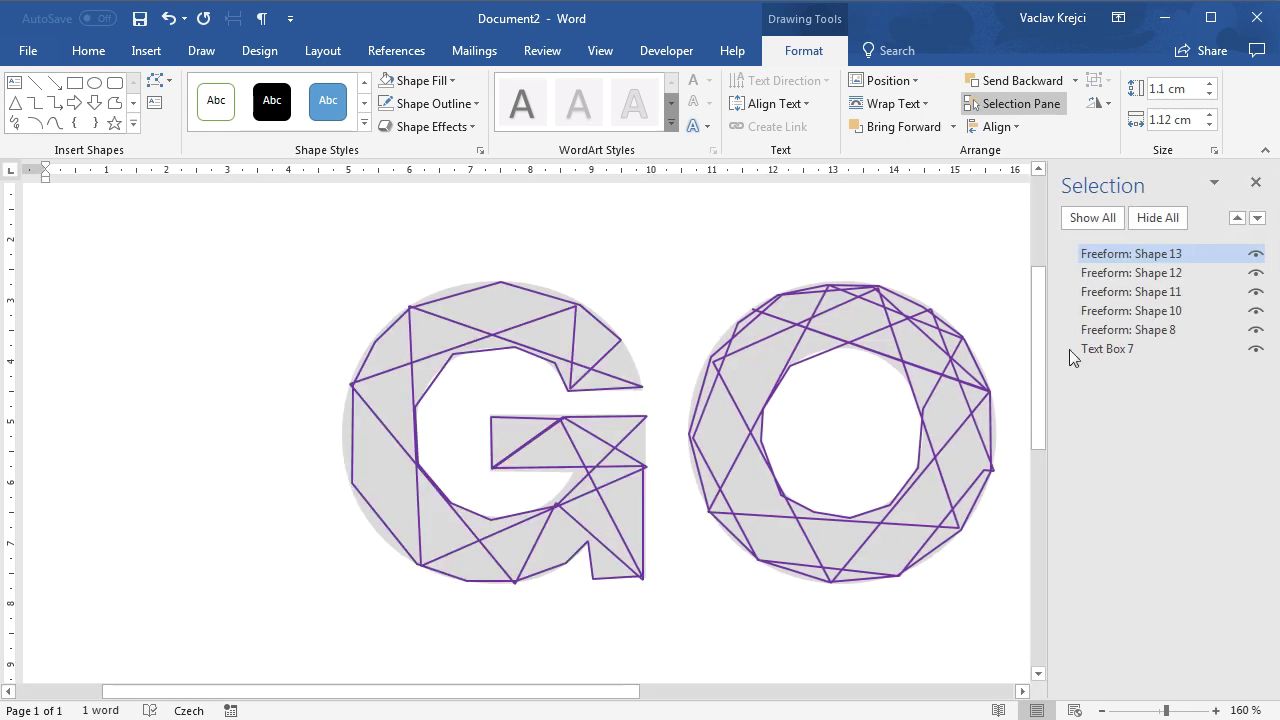
Hide Text Box 7 in the Selection pane and zoom to view the GO! drawing.
click(1173, 348)
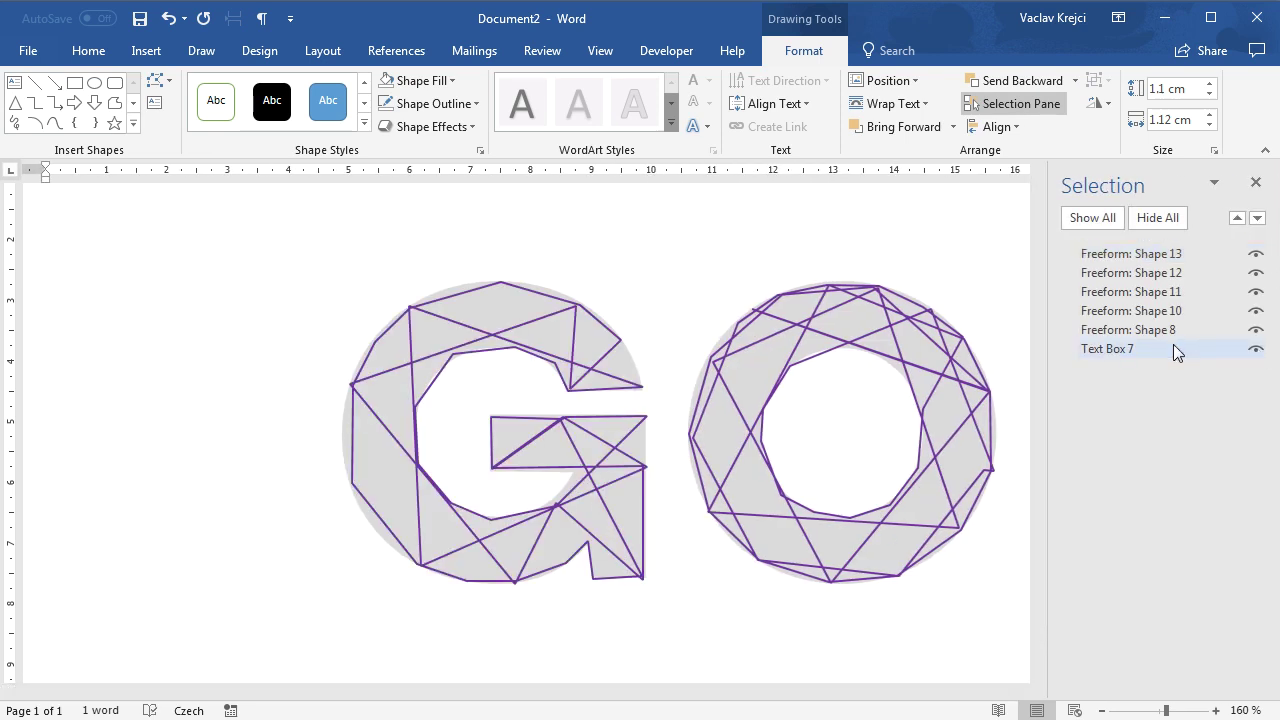
click(1256, 350)
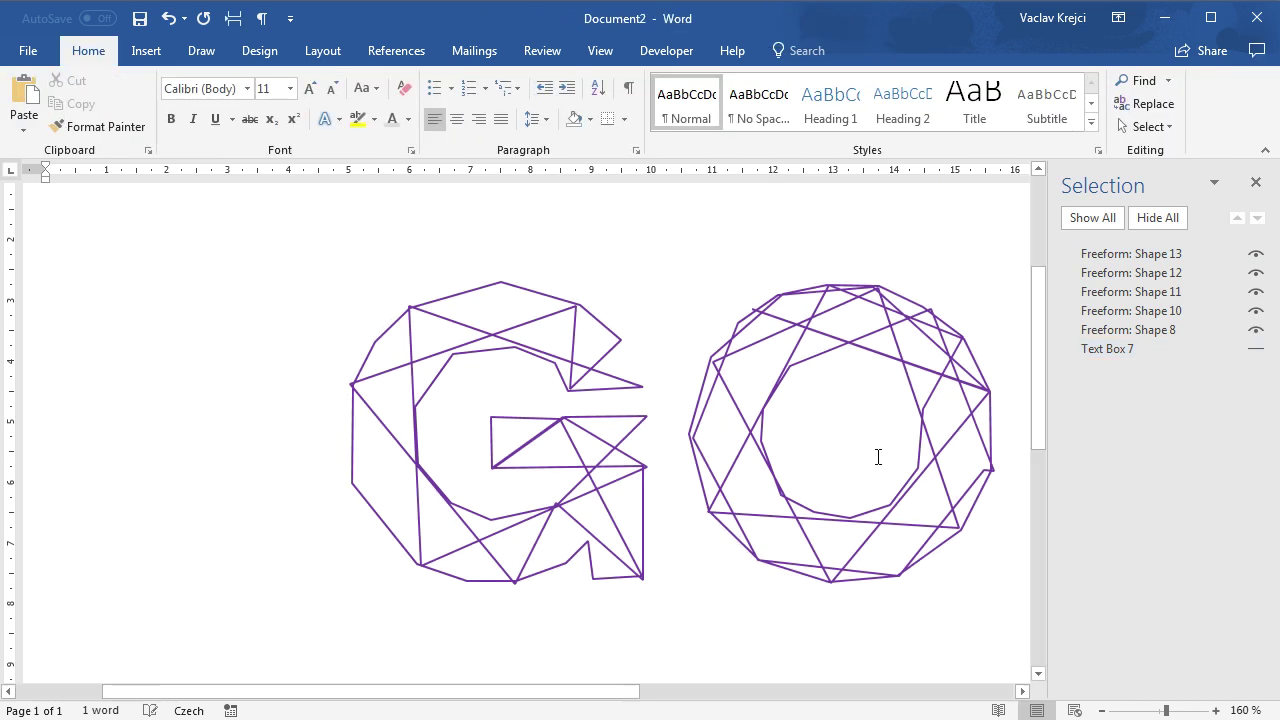
drag(1166, 710, 1156, 710)
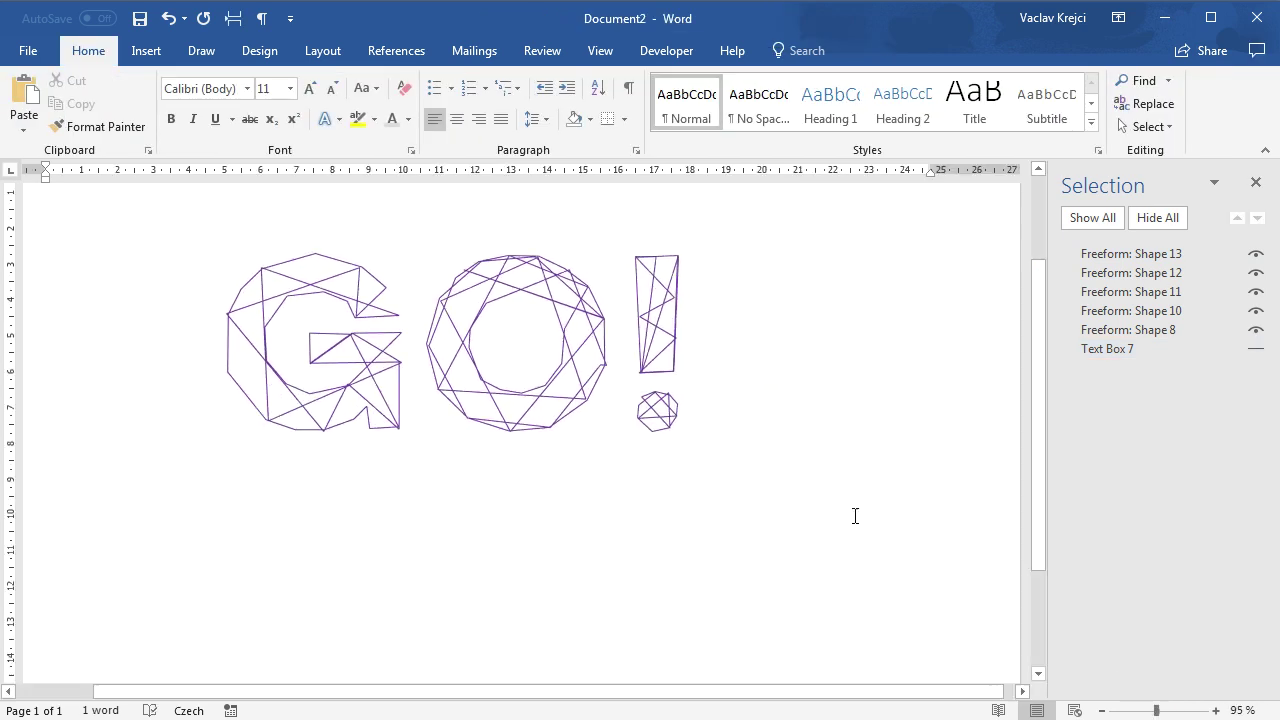
click(1216, 710)
click(1216, 710)
click(1216, 710)
click(1216, 710)
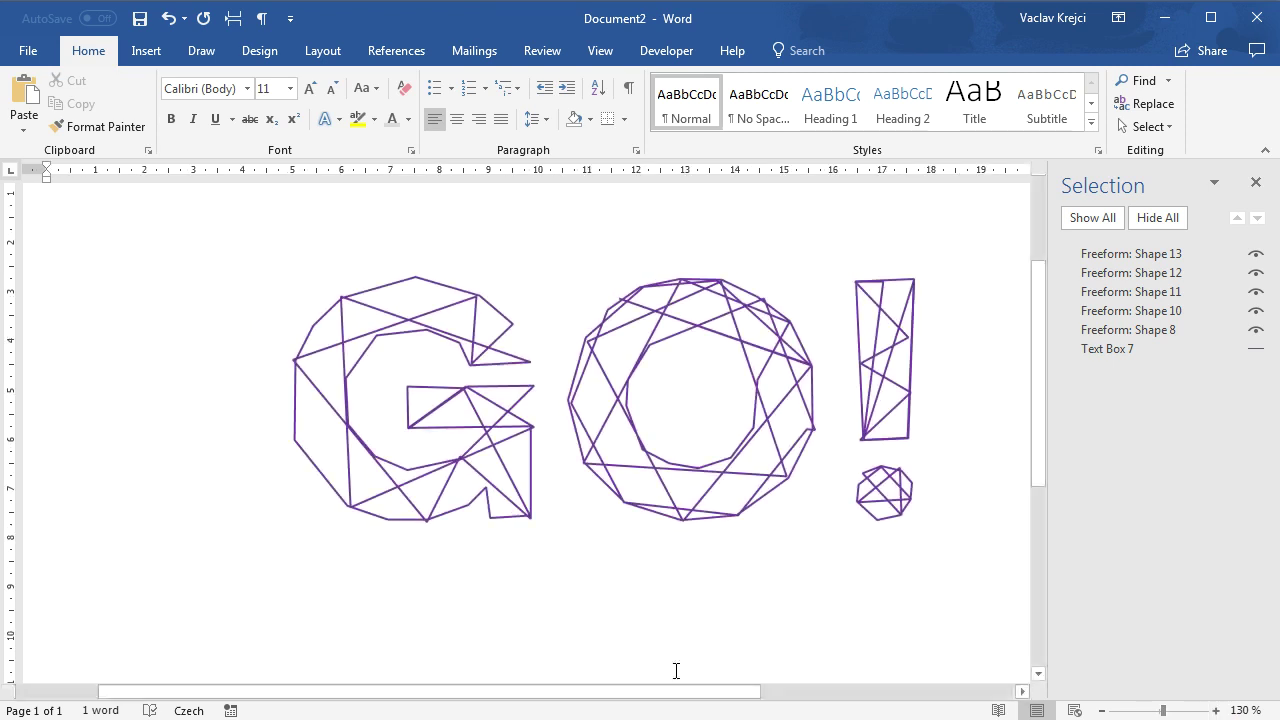
Adjust the G's upper-right edge of the wireframe.
drag(522, 691, 575, 691)
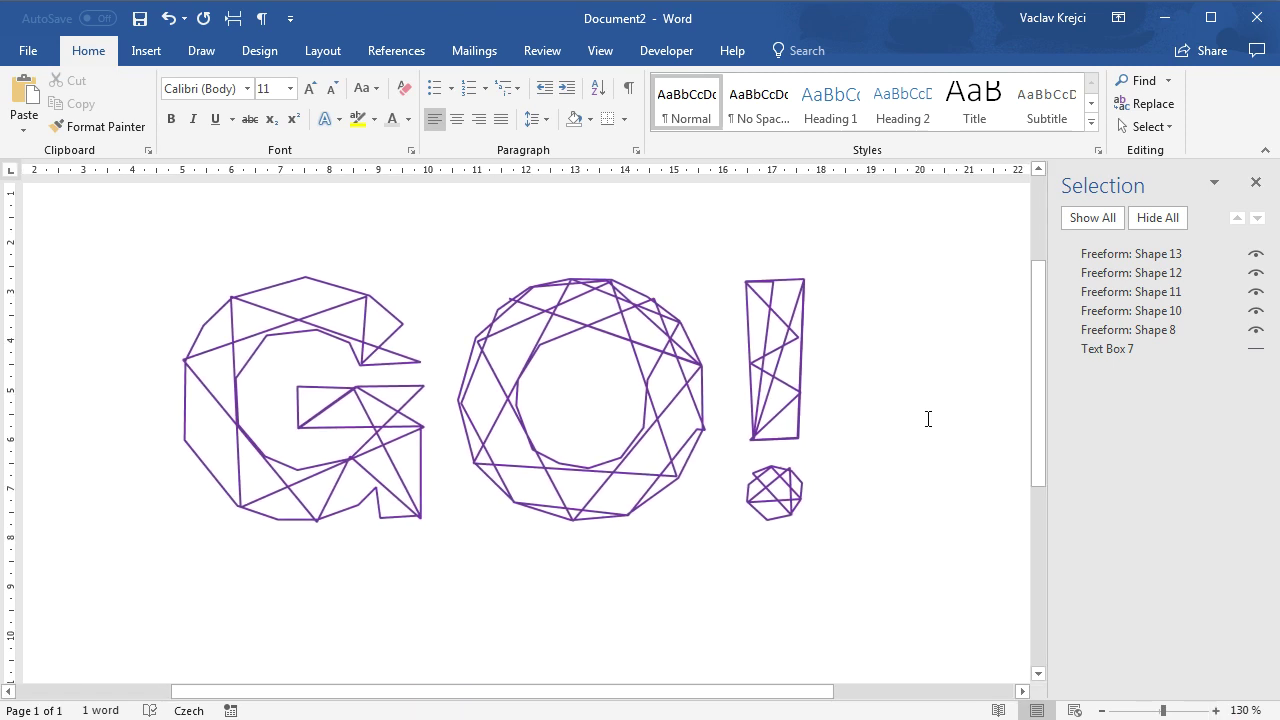
drag(1036, 403, 1037, 388)
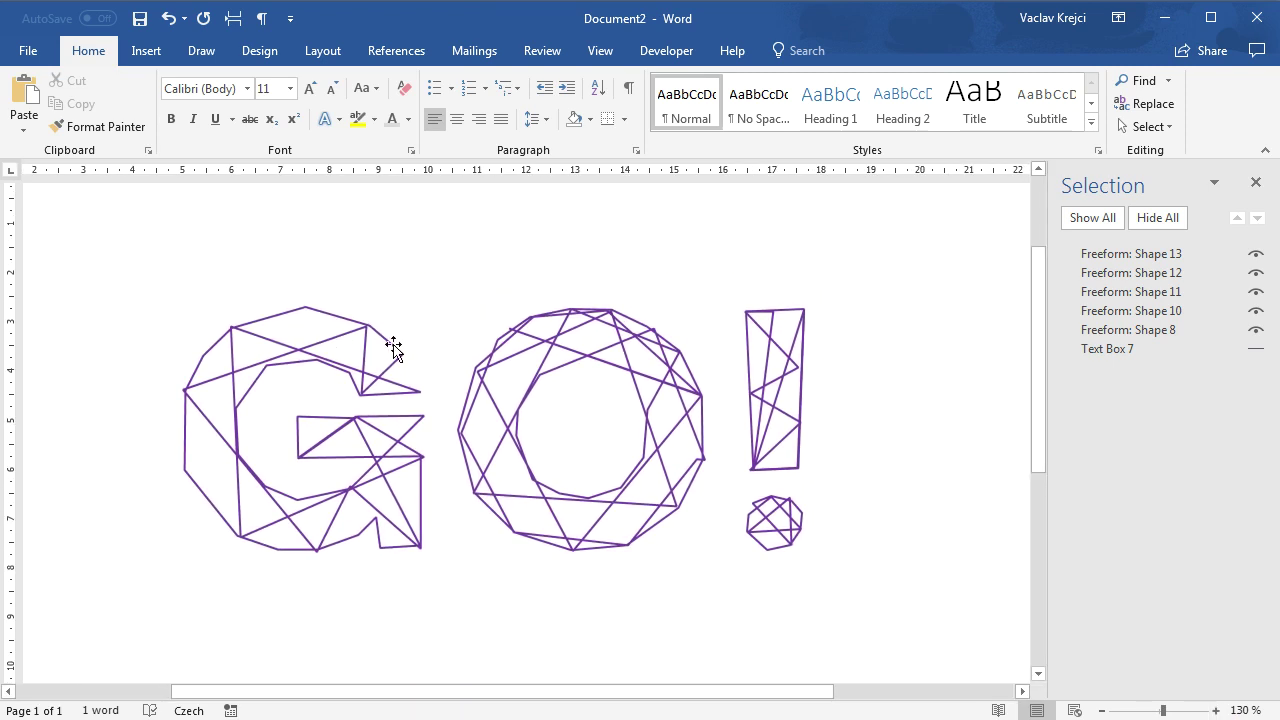
drag(410, 393, 398, 360)
Draw two straight lines closing the gaps on the G's upper-right notch and right side.
click(146, 50)
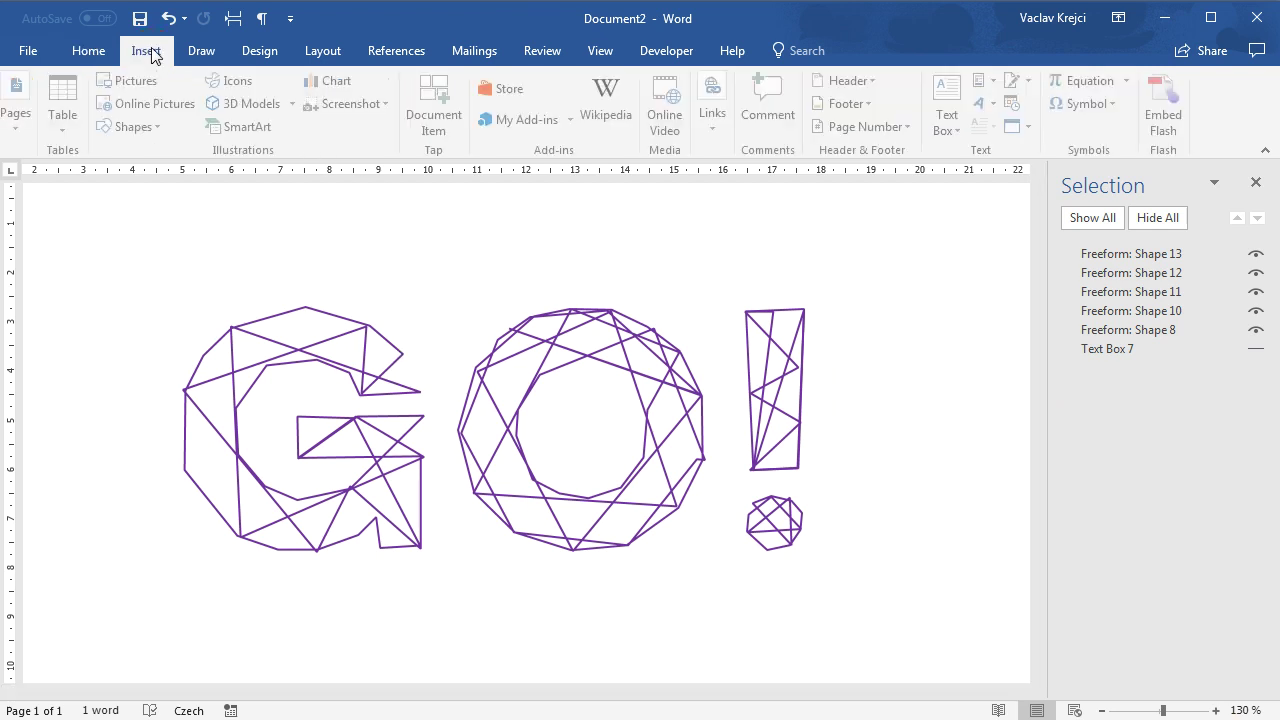
click(142, 127)
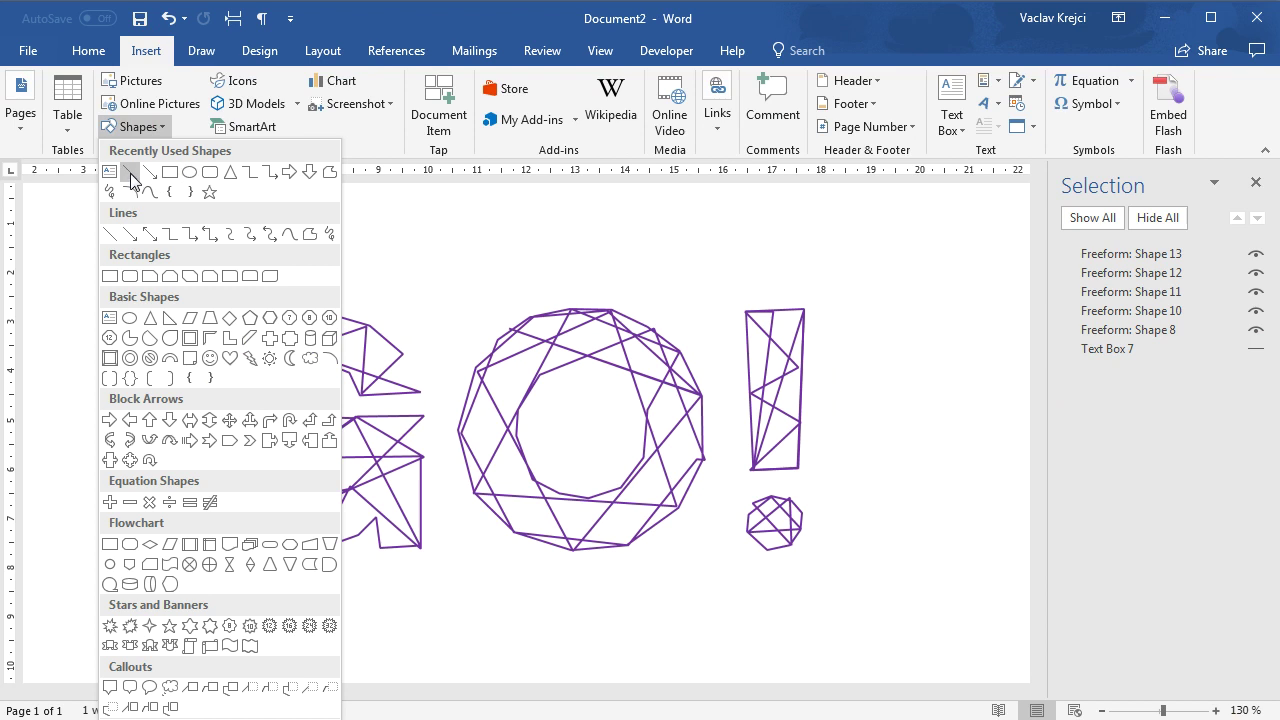
click(130, 172)
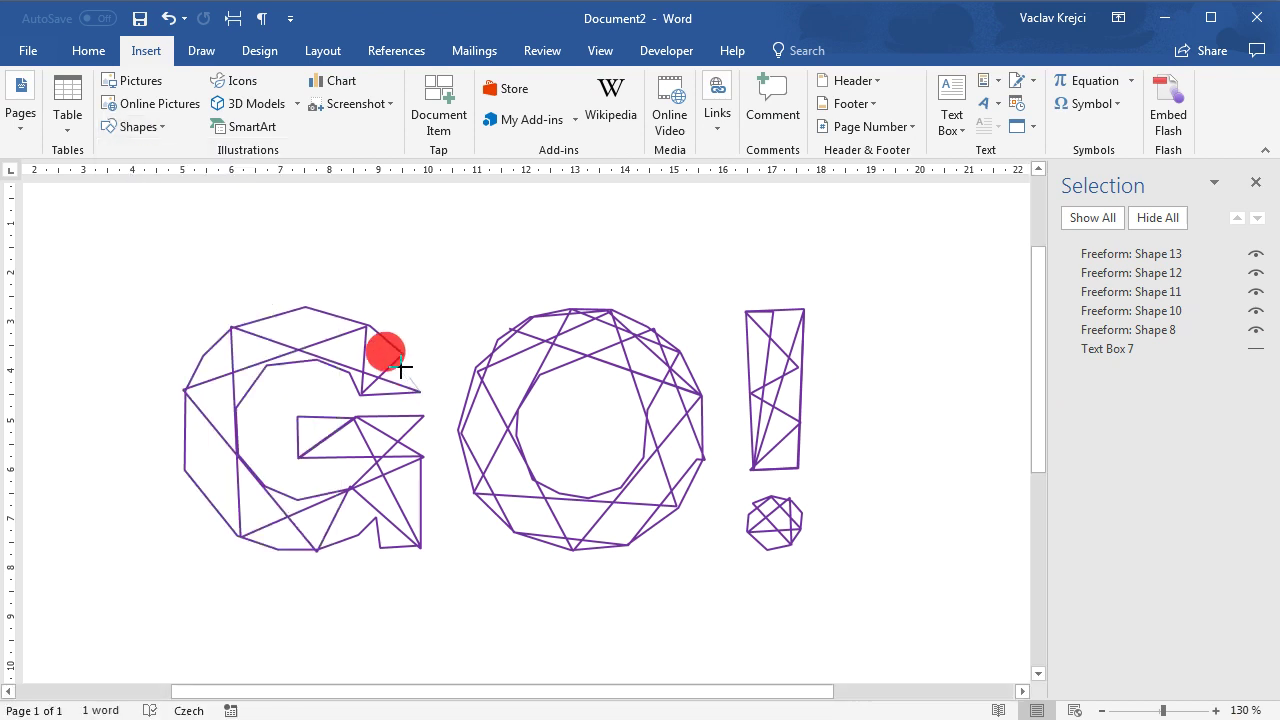
drag(401, 369, 402, 354)
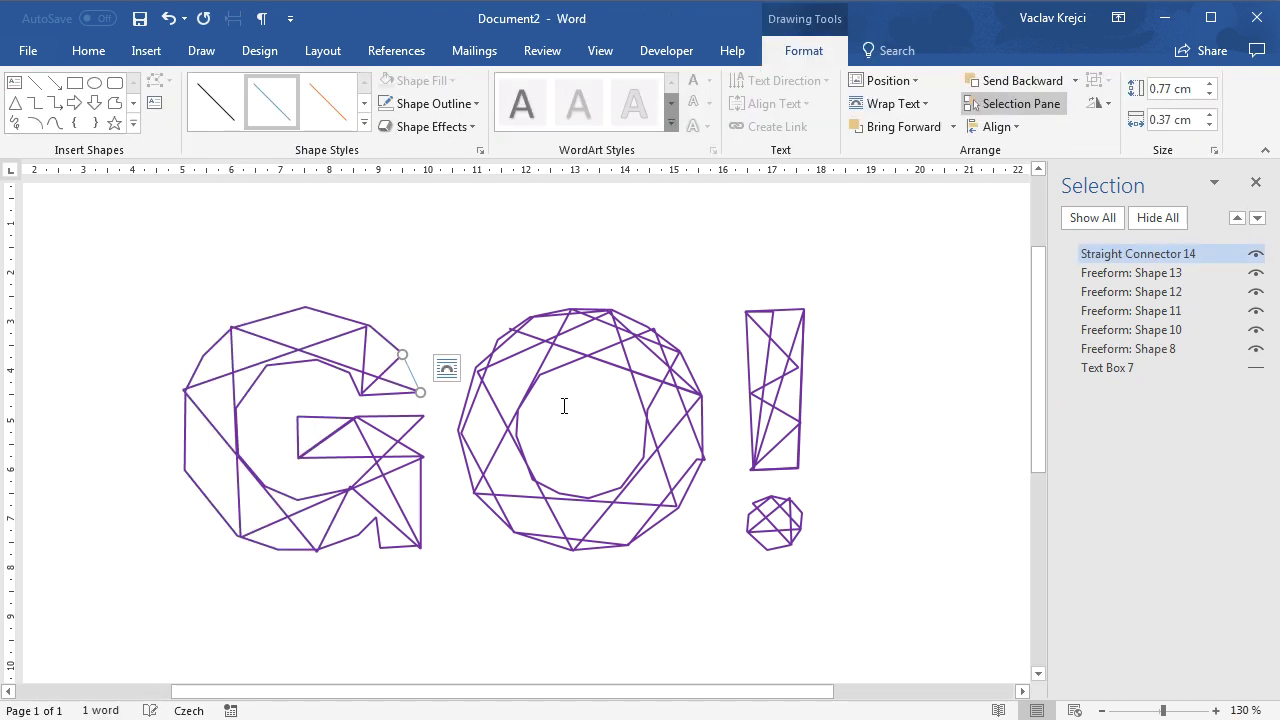
click(34, 82)
drag(404, 436, 421, 457)
Give both new lines a purple outline at 1 pt weight.
shift+click(396, 357)
right_click(405, 372)
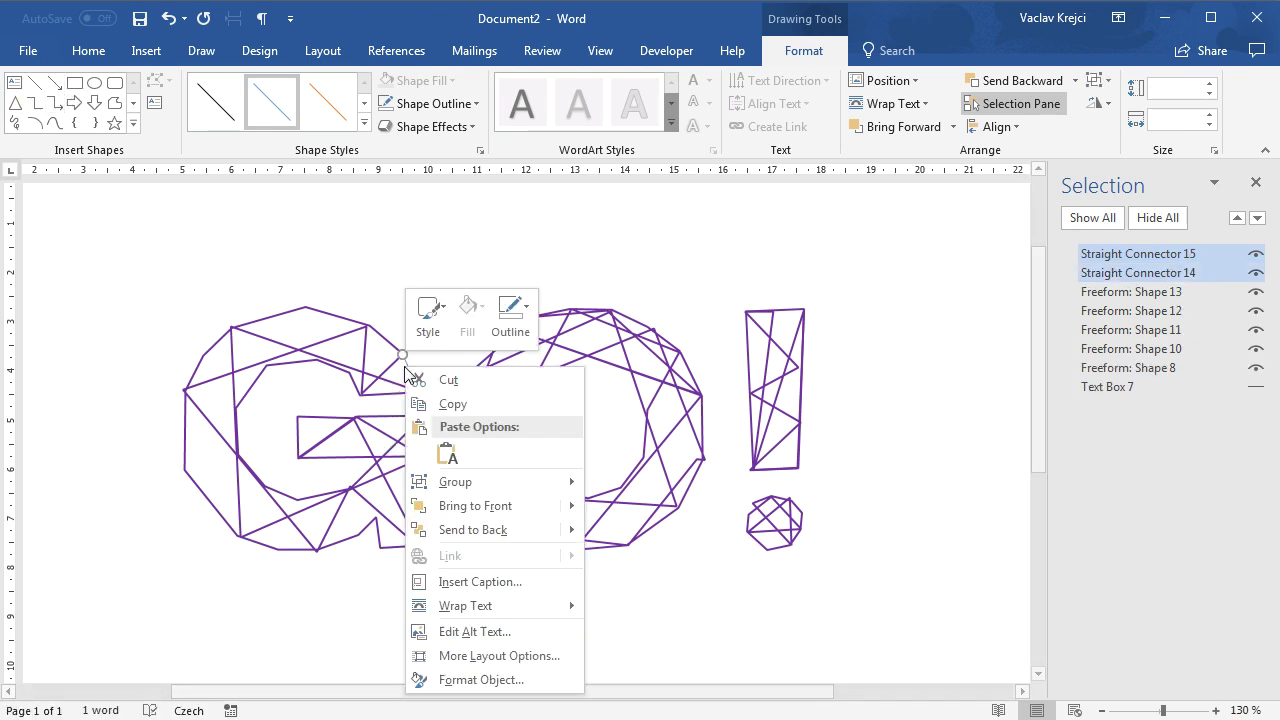
click(510, 315)
click(651, 510)
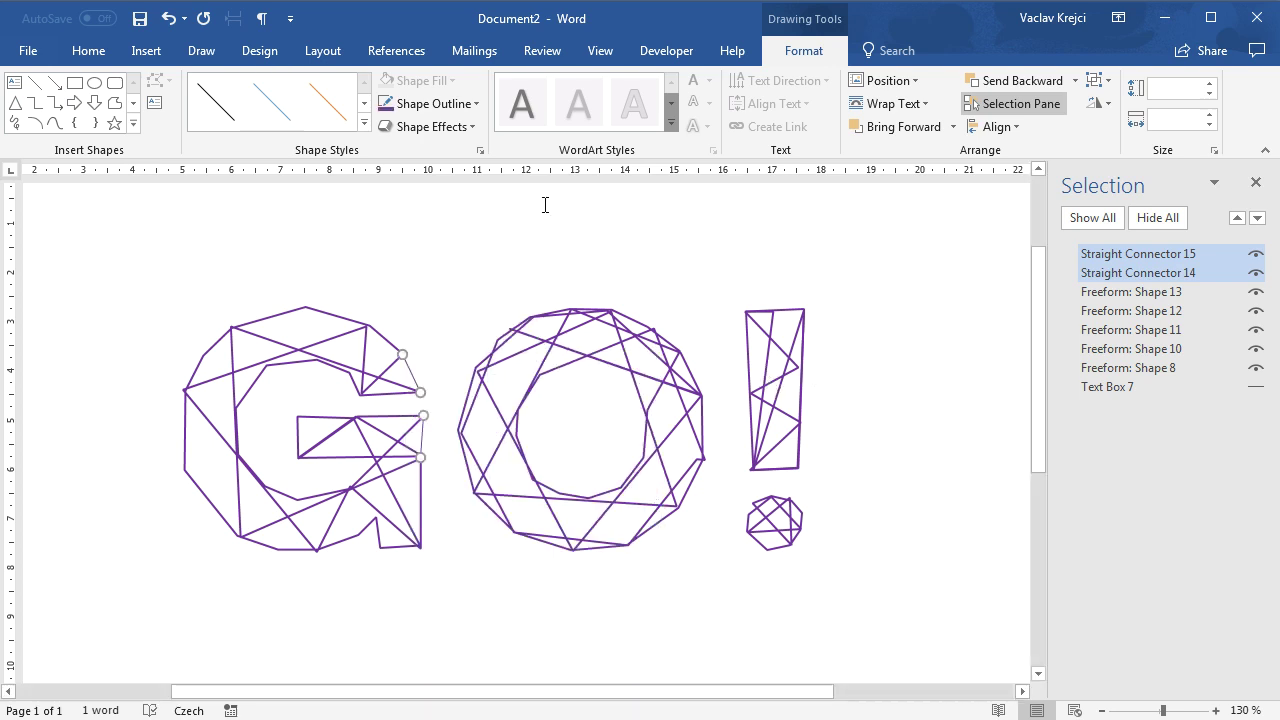
click(440, 106)
mouse_move(467, 331)
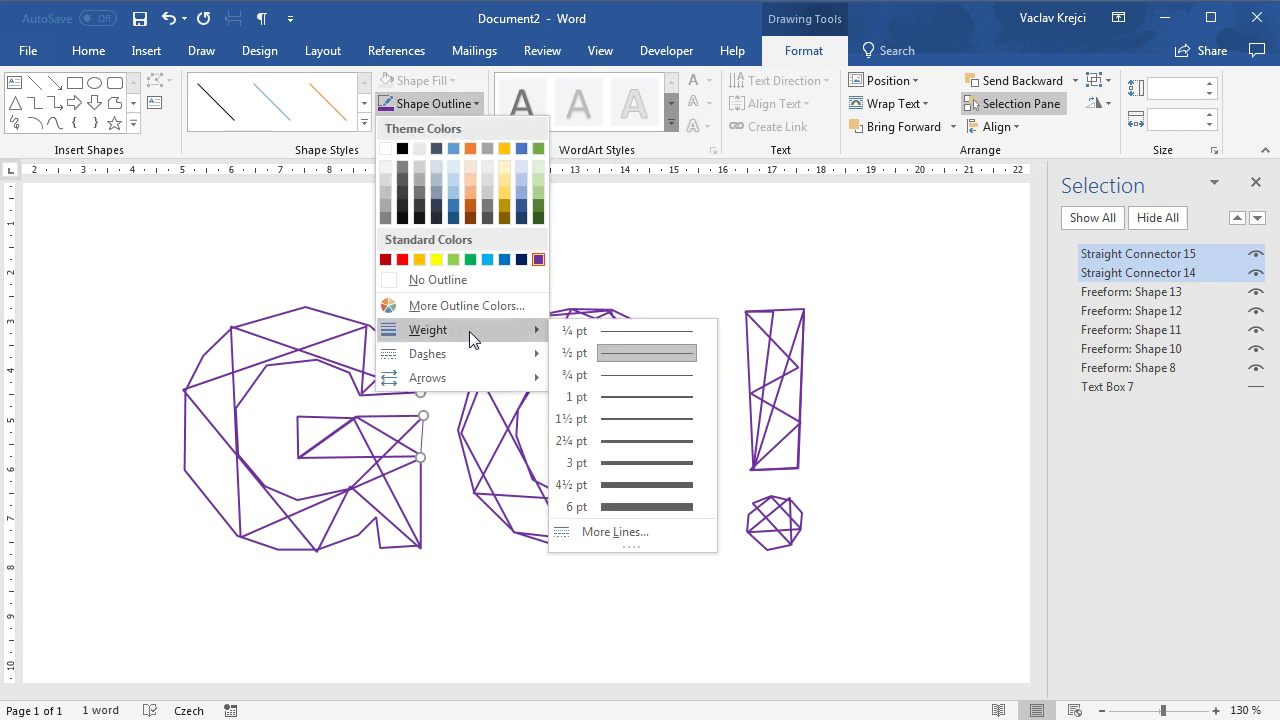
click(623, 398)
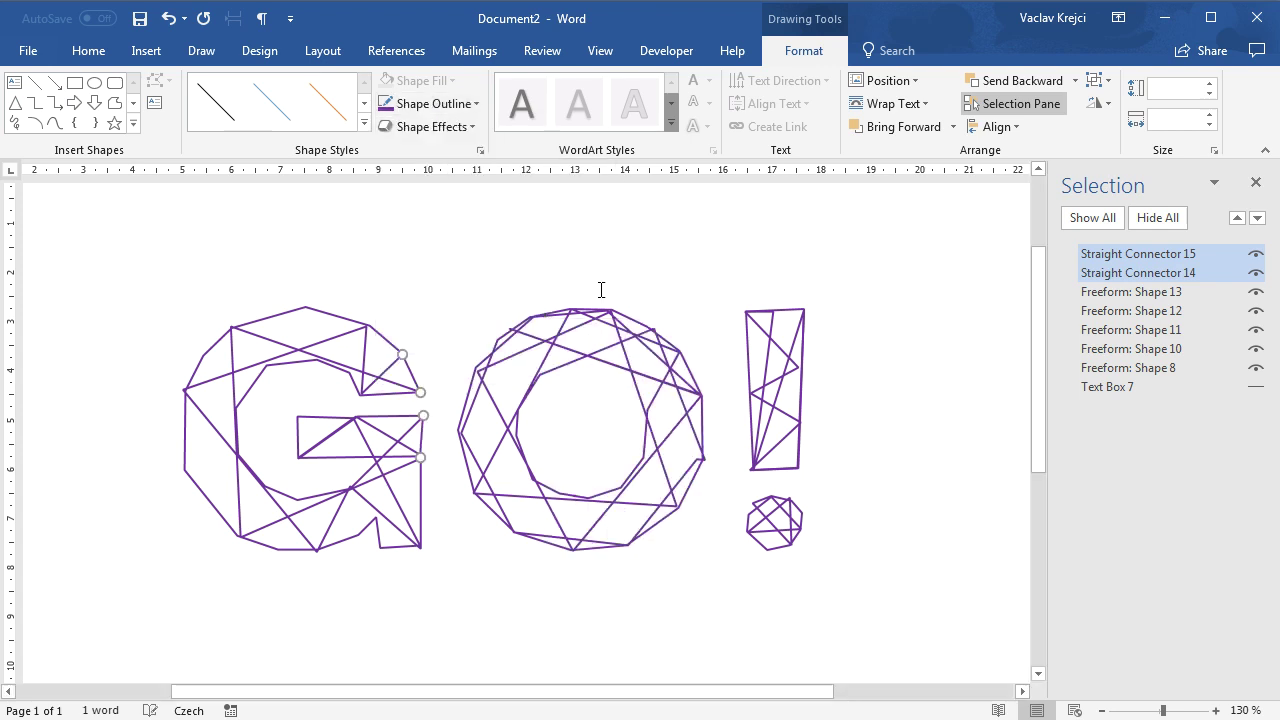
click(609, 238)
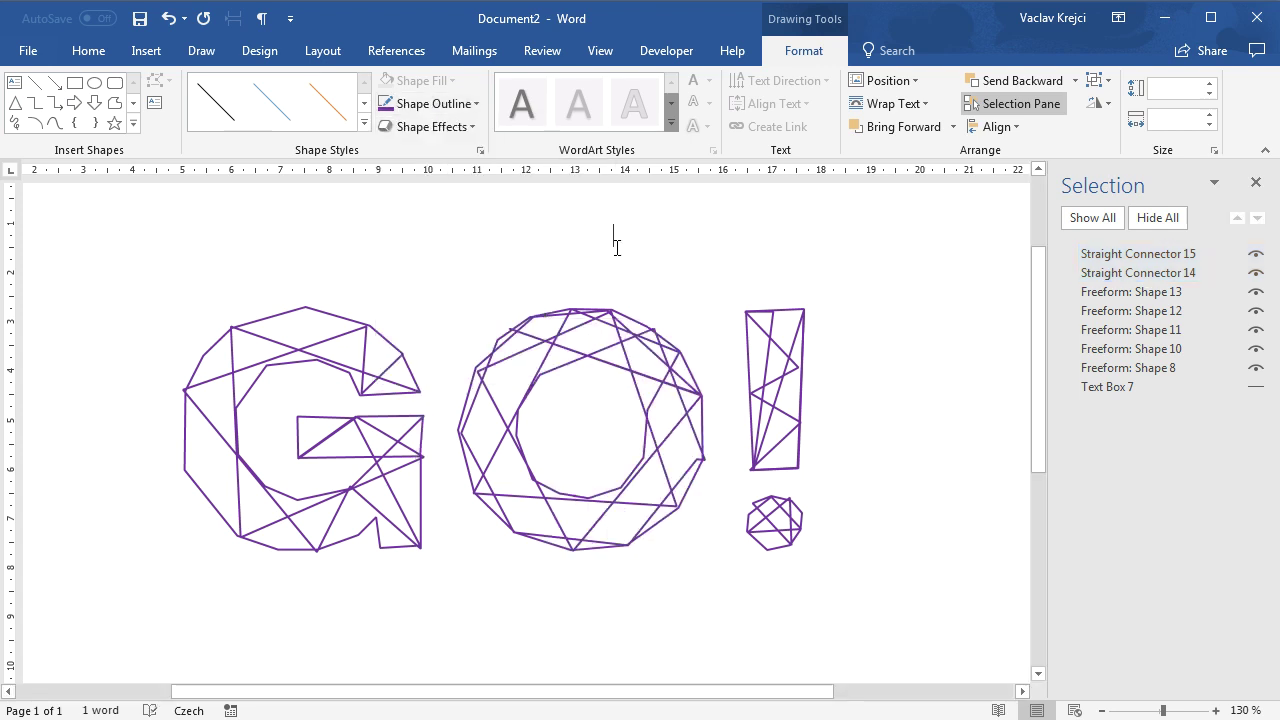
Close the Selection pane to leave the finished purple GO! wireframe in view.
click(1256, 182)
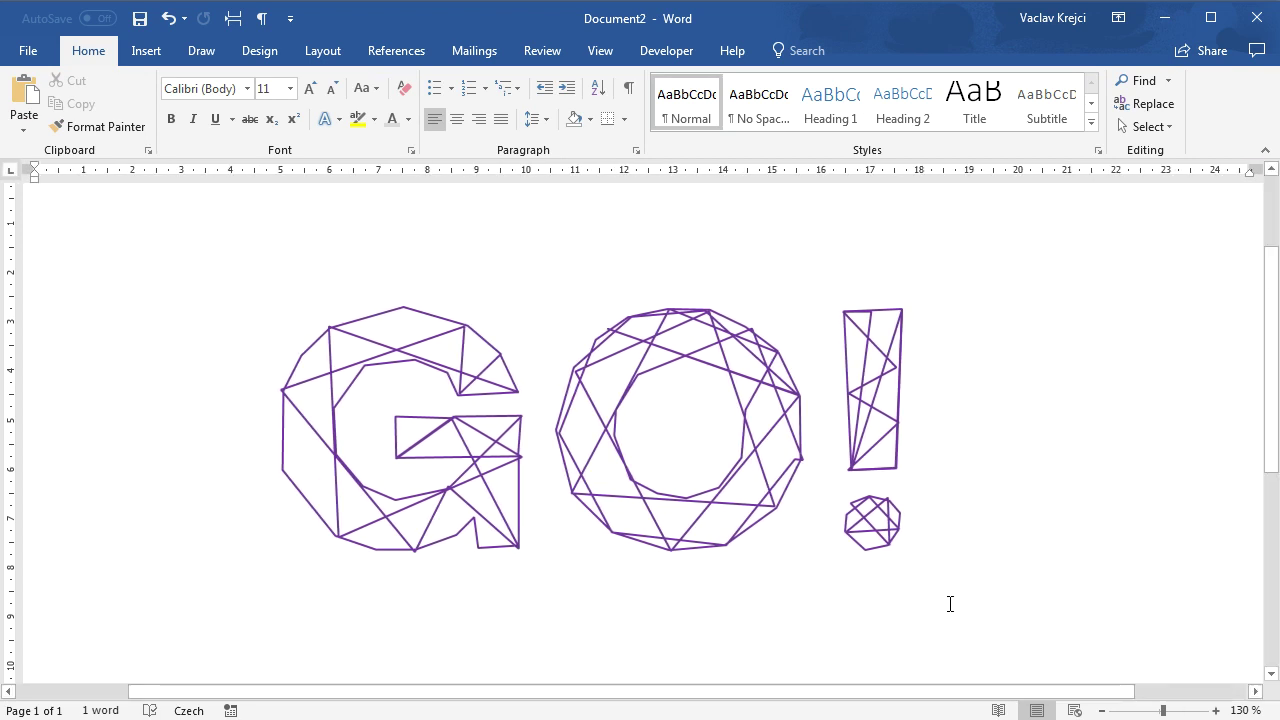